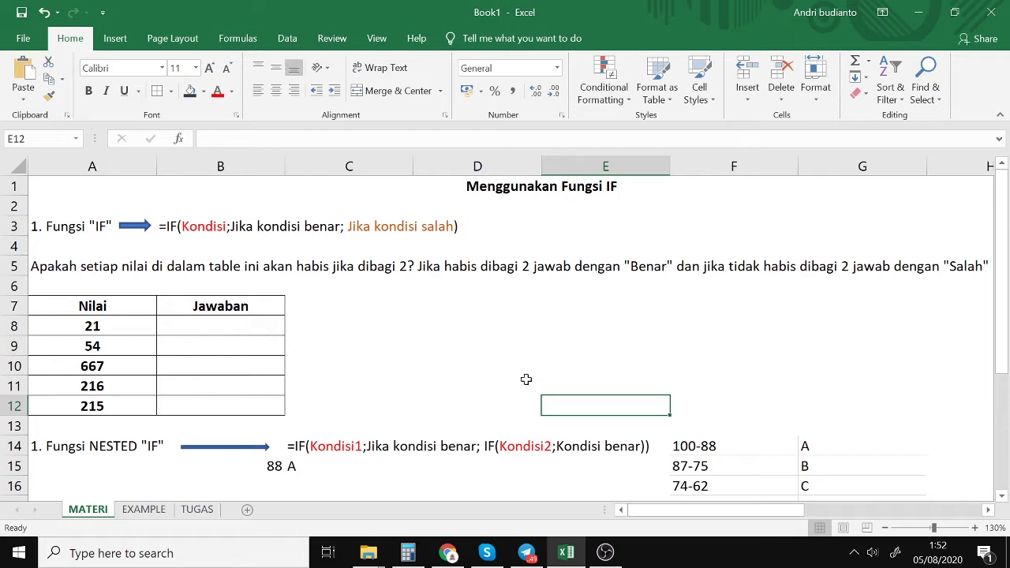
# - Examine the IF function syntax in row 3: the condition, the value if true and the value if false
pyautogui.click(355, 386)
pyautogui.click(32, 227)
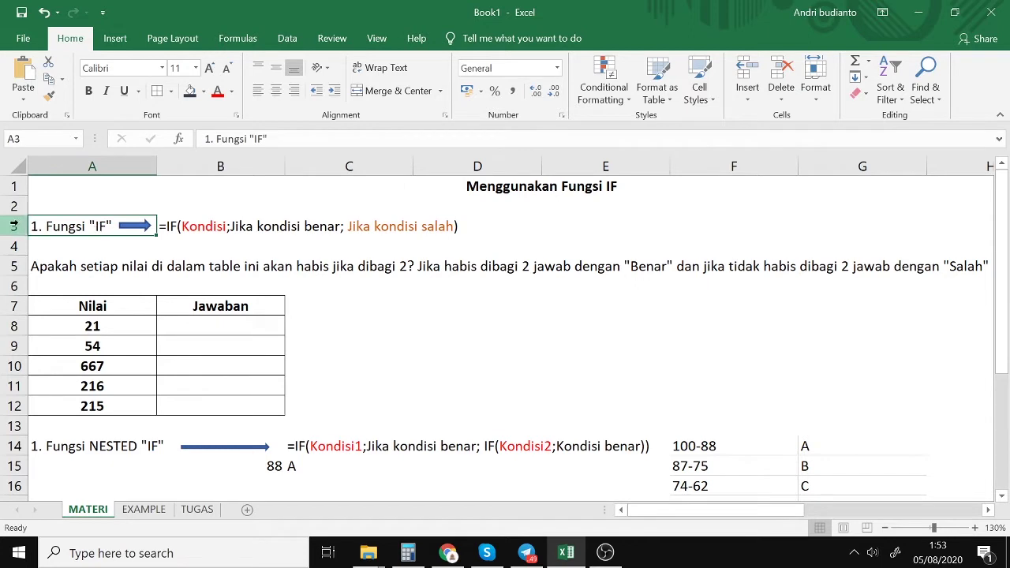
pyautogui.click(14, 226)
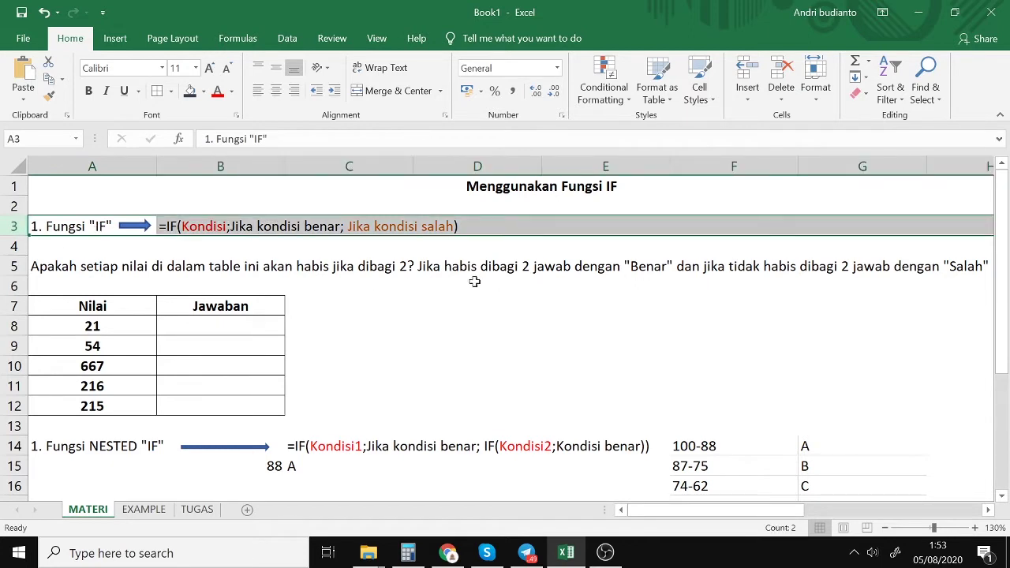
pyautogui.click(103, 224)
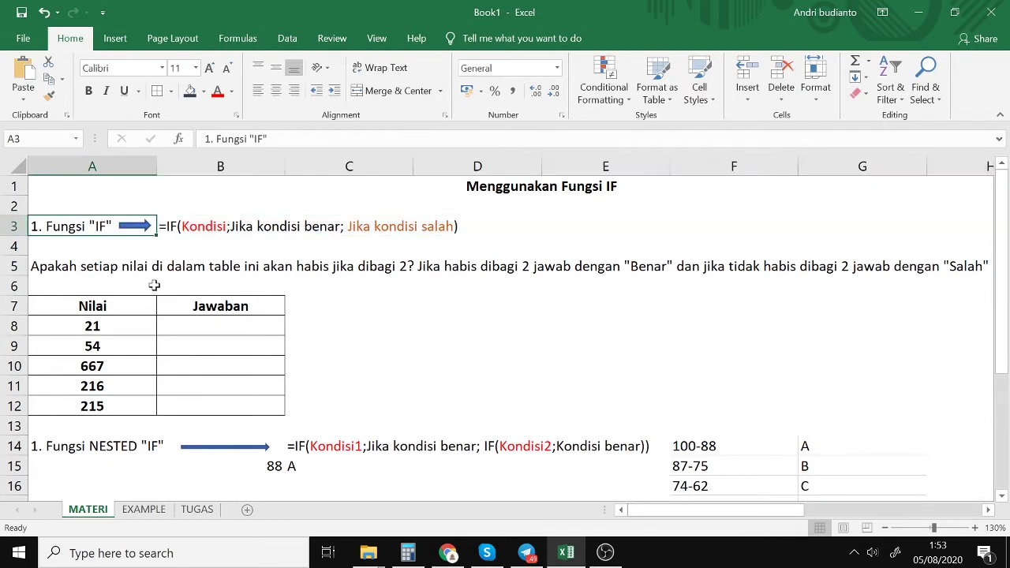
pyautogui.click(167, 229)
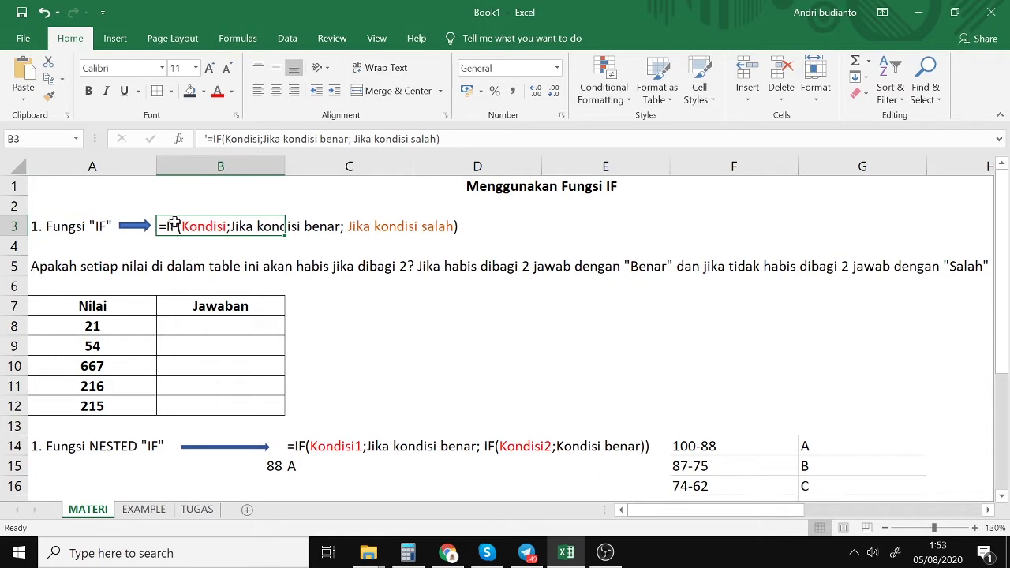
pyautogui.click(462, 229)
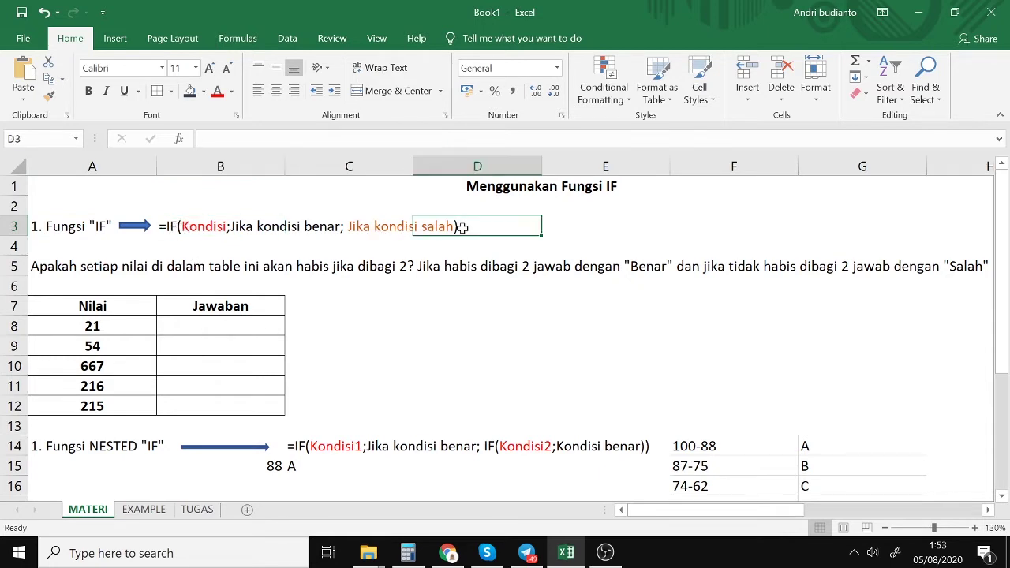
pyautogui.click(219, 230)
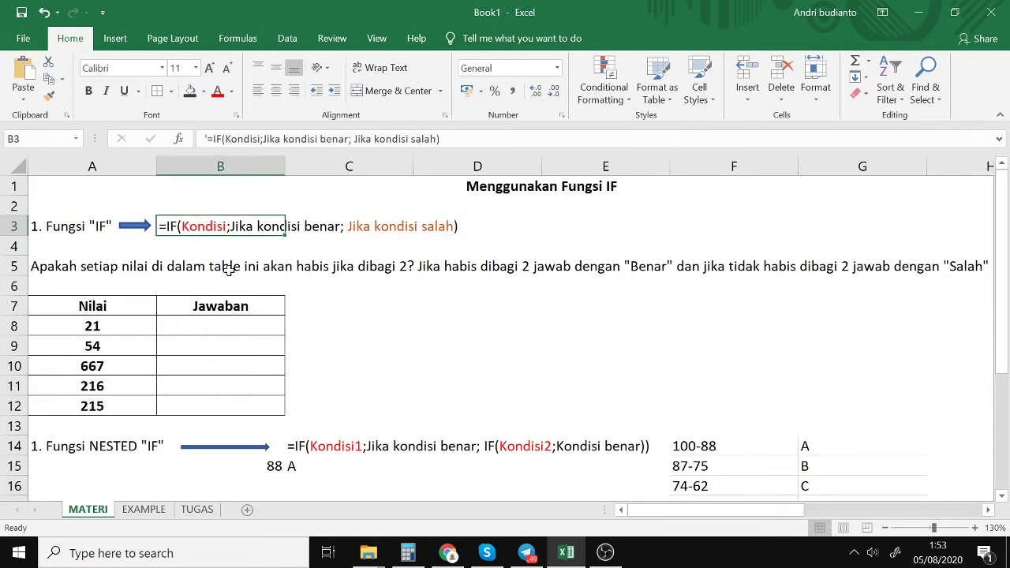
pyautogui.click(239, 139)
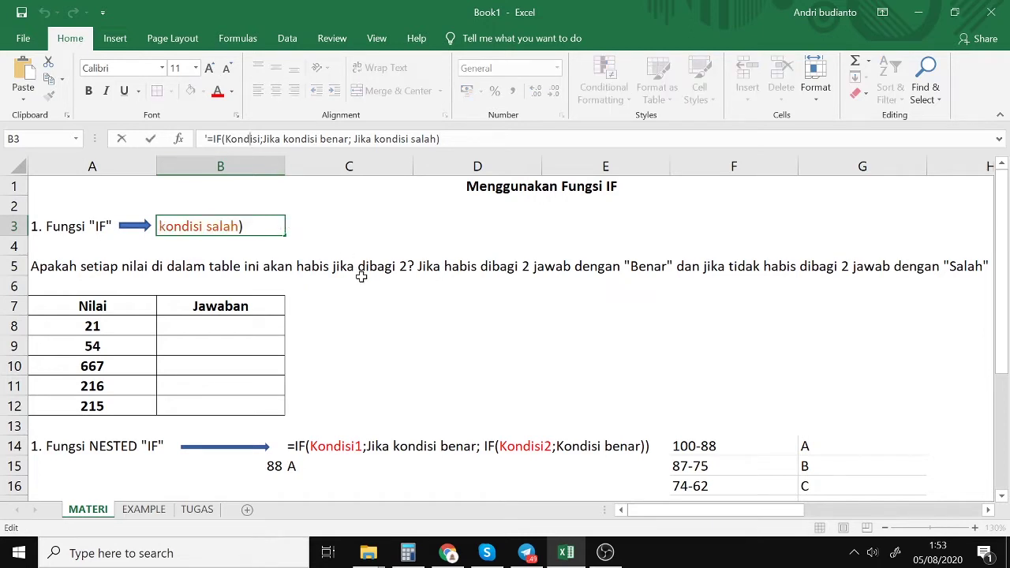
pyautogui.click(332, 258)
pyautogui.click(198, 231)
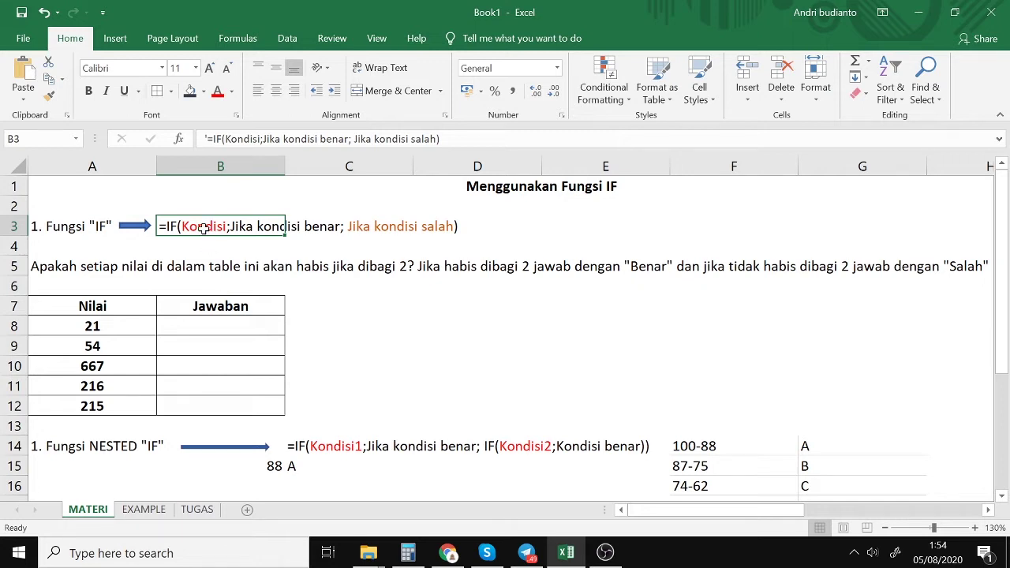
pyautogui.click(264, 261)
pyautogui.click(221, 230)
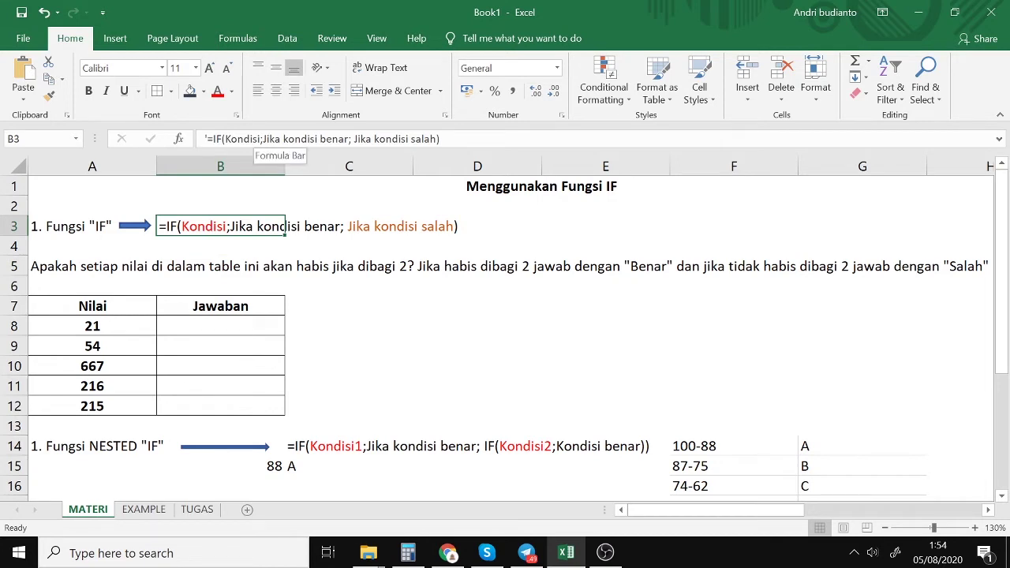
pyautogui.press('F2')
pyautogui.press('Return')
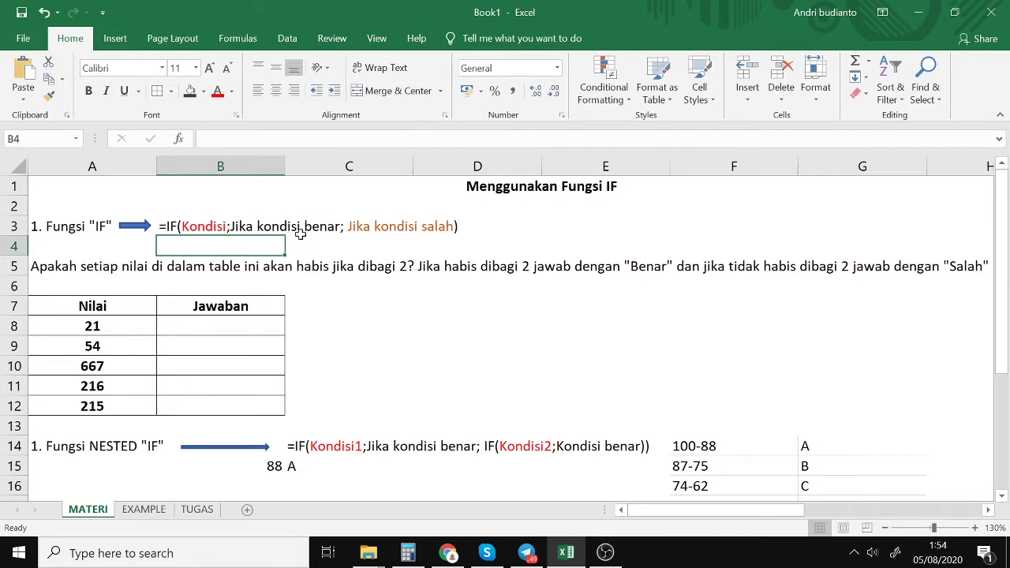
pyautogui.click(375, 229)
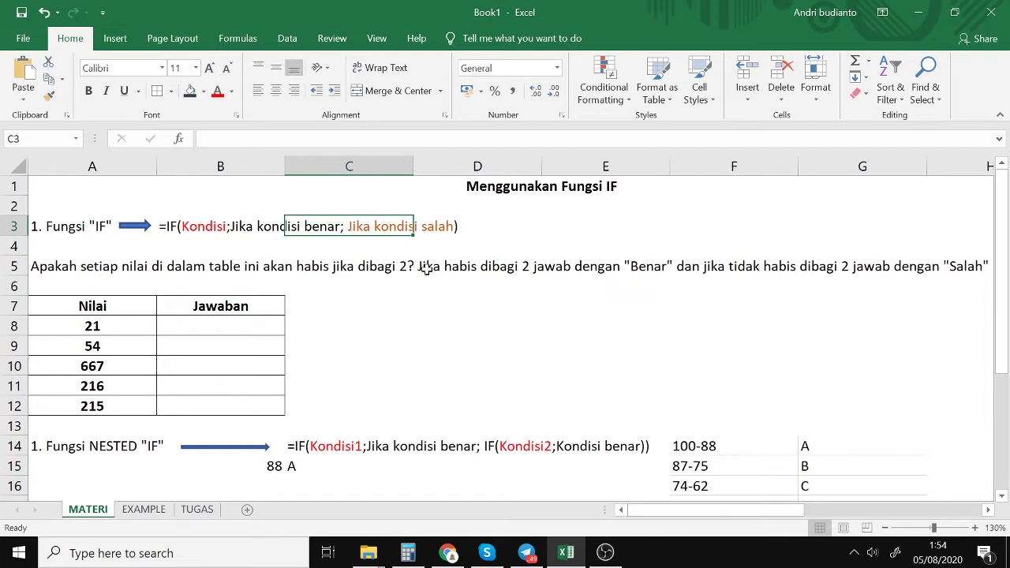
pyautogui.click(207, 248)
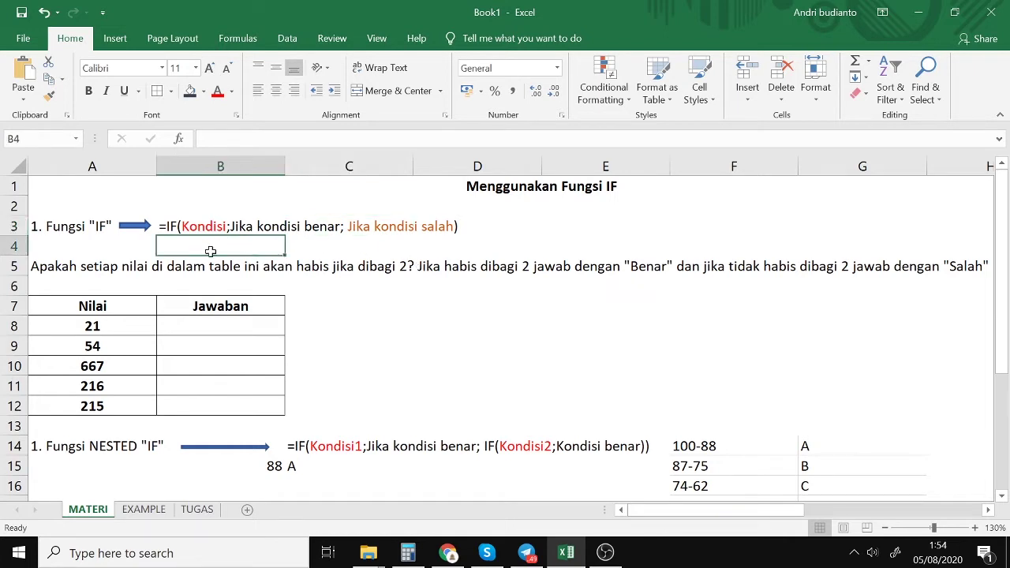
pyautogui.write('IF')
pyautogui.press('BackSpace')
pyautogui.press('BackSpace')
pyautogui.write('=')
pyautogui.press('BackSpace')
# - Enter the condition 10>12 as text in cell A4 and the formula =IF(A4;"Benar";"Salah") in cell B4
pyautogui.press('Left')
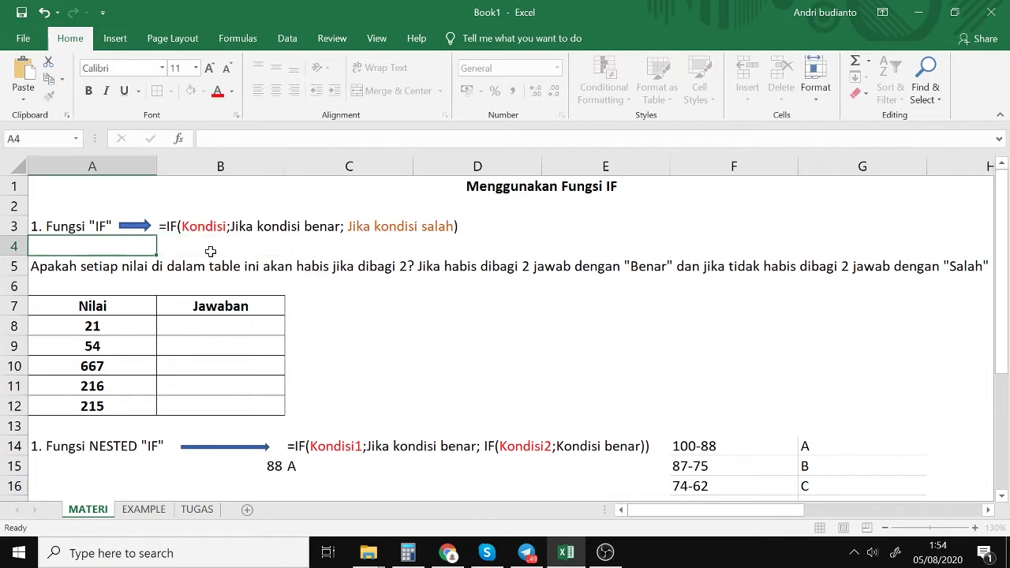
pyautogui.write('10>12')
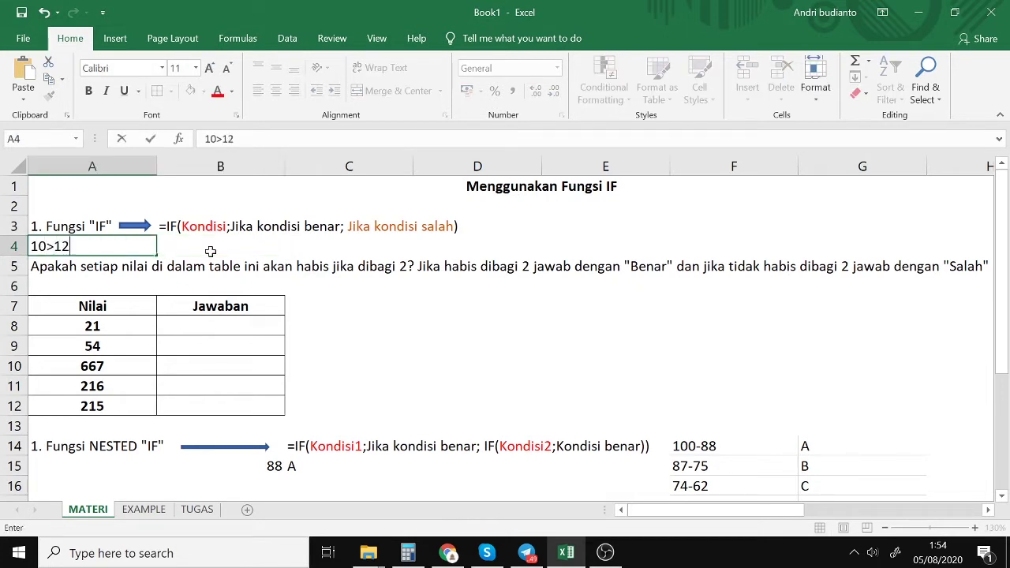
pyautogui.click(211, 251)
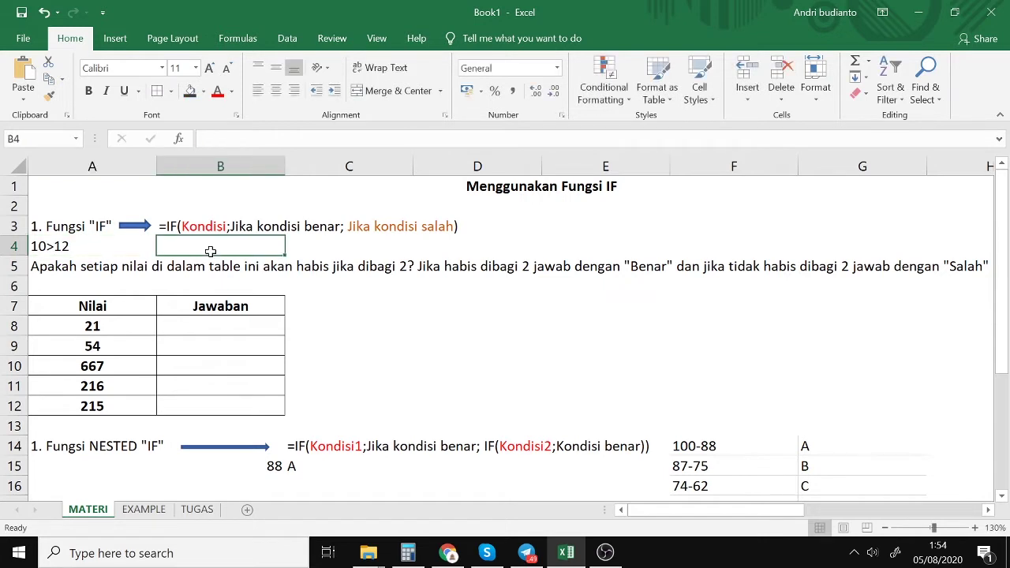
pyautogui.write('=IF')
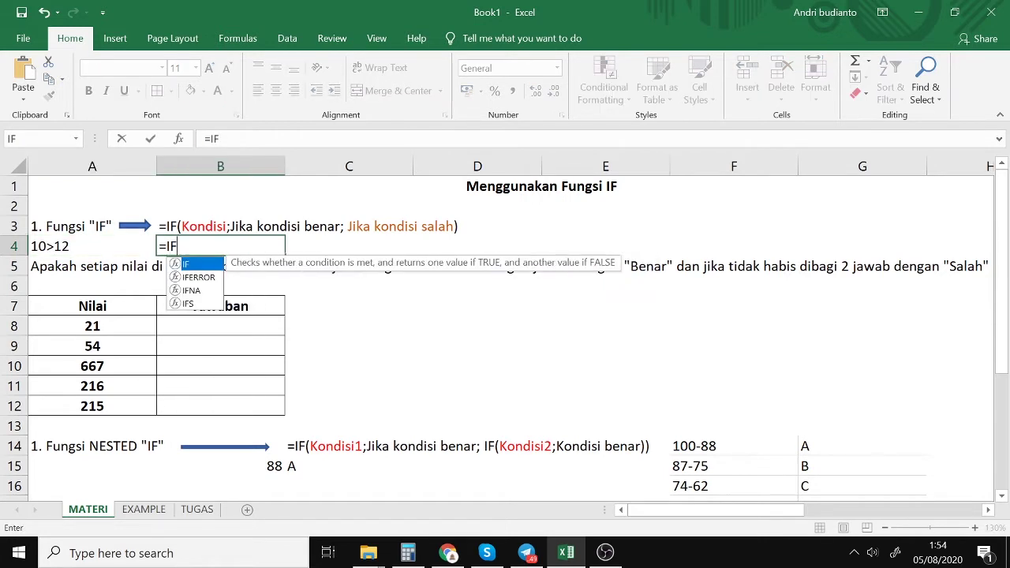
pyautogui.write('(A4')
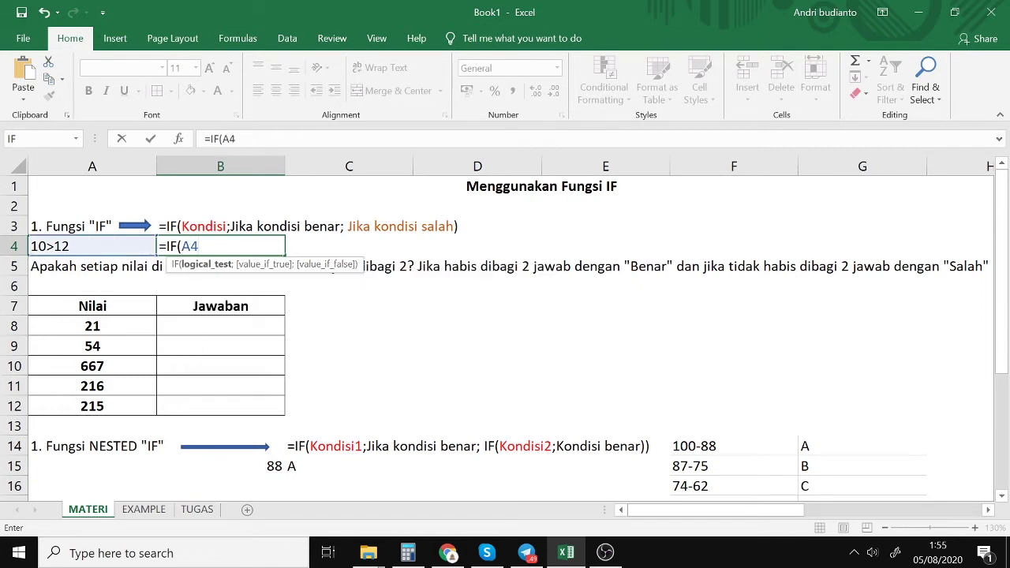
pyautogui.write(';')
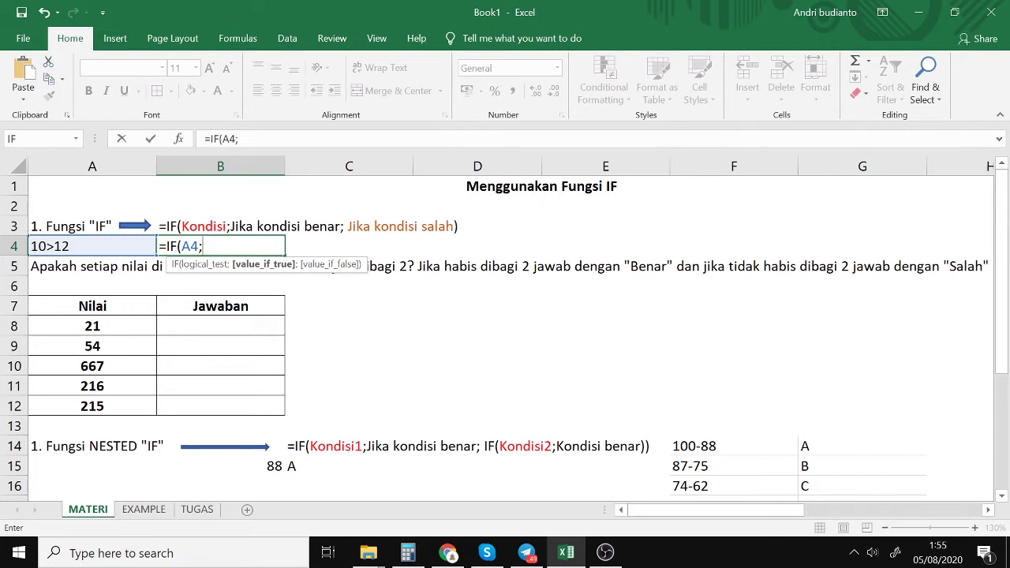
pyautogui.write('"Benar"')
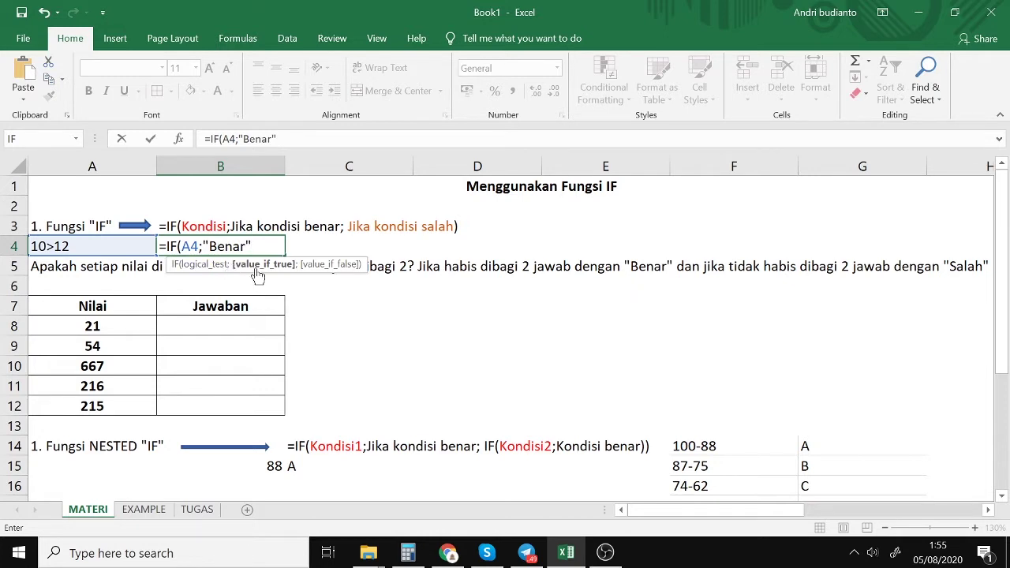
pyautogui.click(210, 246)
pyautogui.write(';')
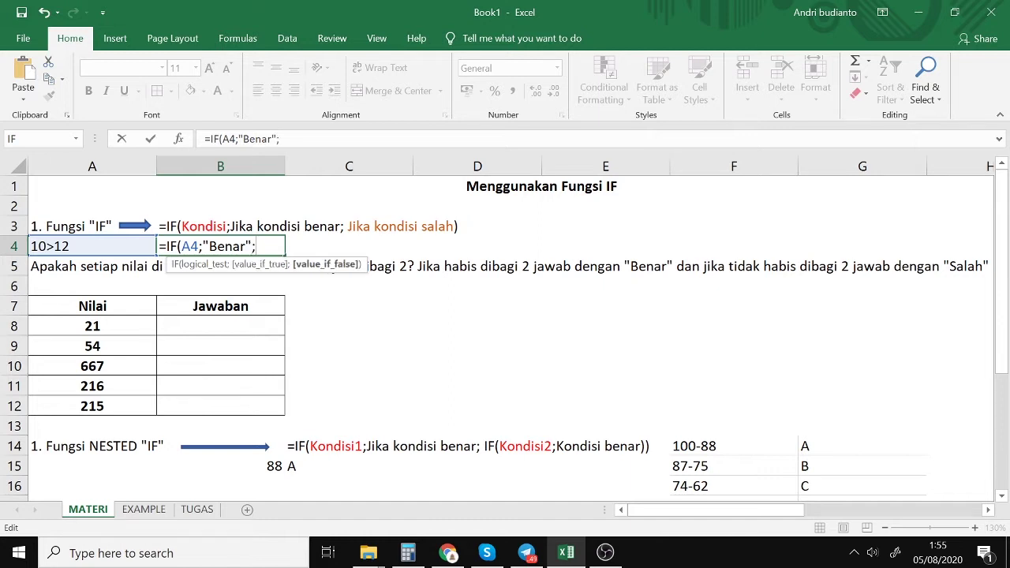
pyautogui.write('"Salah")')
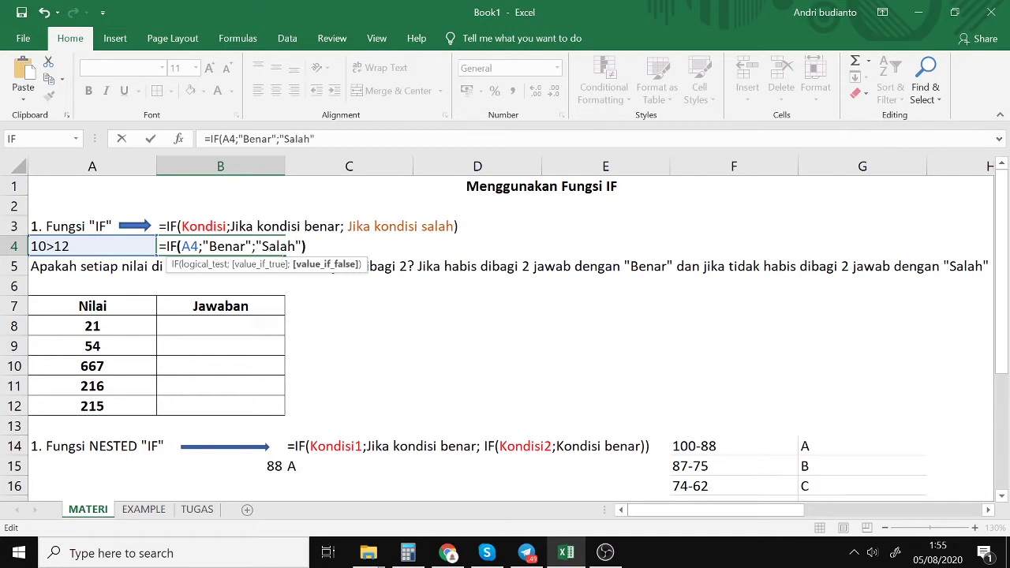
pyautogui.press('Return')
pyautogui.click(253, 246)
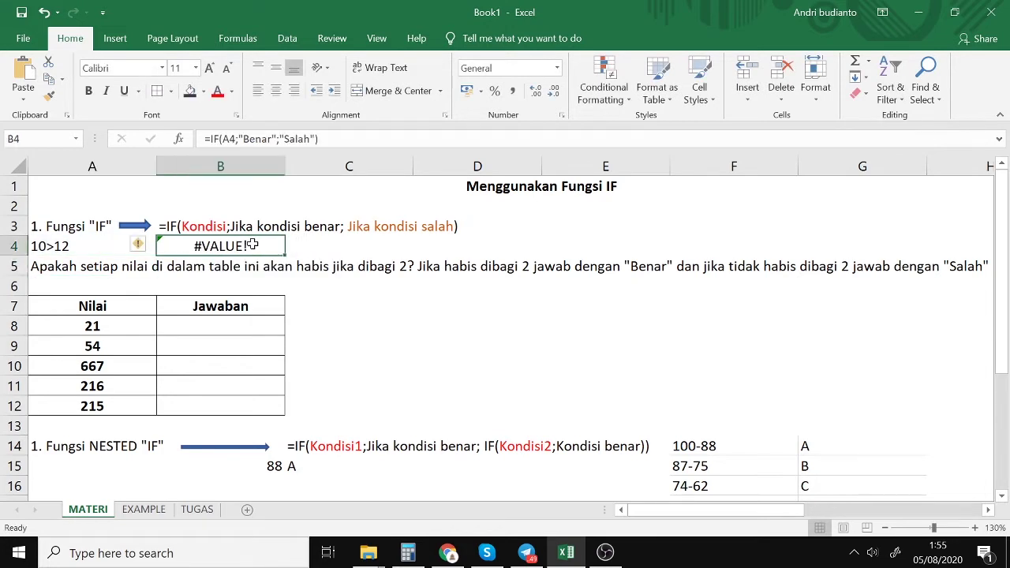
# - Clear cell A4 and replace the A4 reference in B4's IF formula with the condition 10>12
pyautogui.click(82, 247)
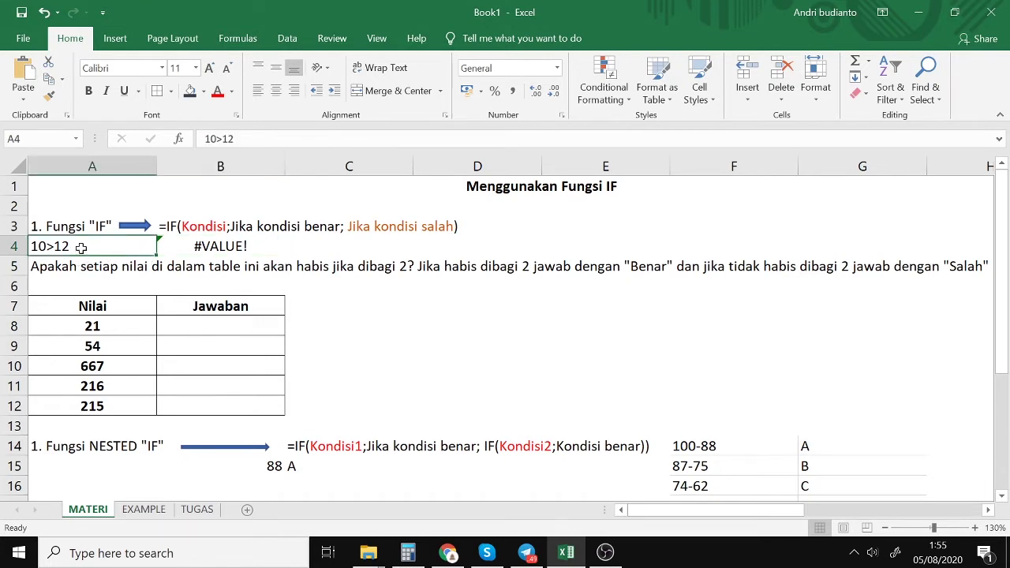
pyautogui.press('Delete')
pyautogui.click(169, 251)
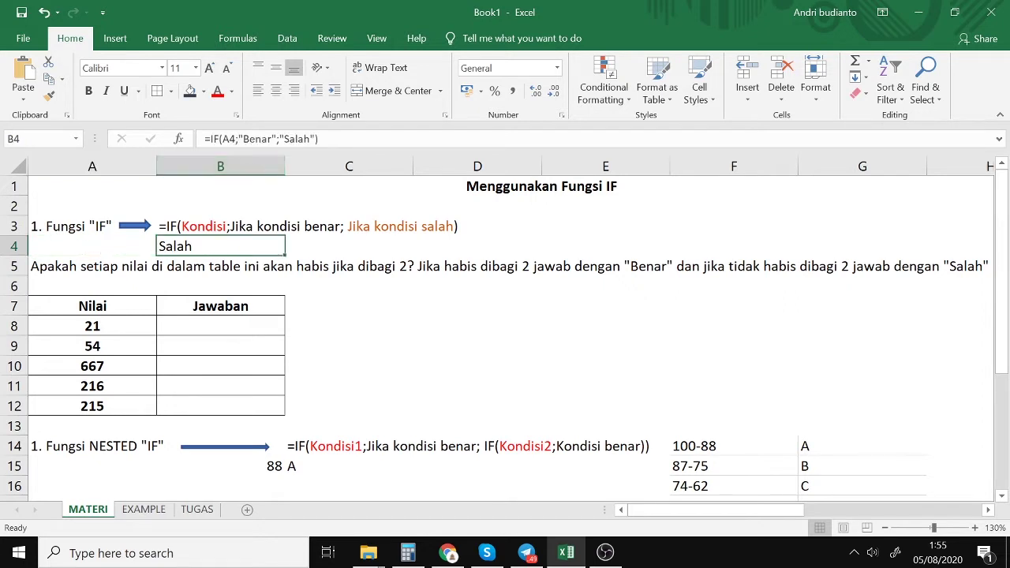
pyautogui.doubleClick(229, 139)
pyautogui.write('10>12')
pyautogui.press('Return')
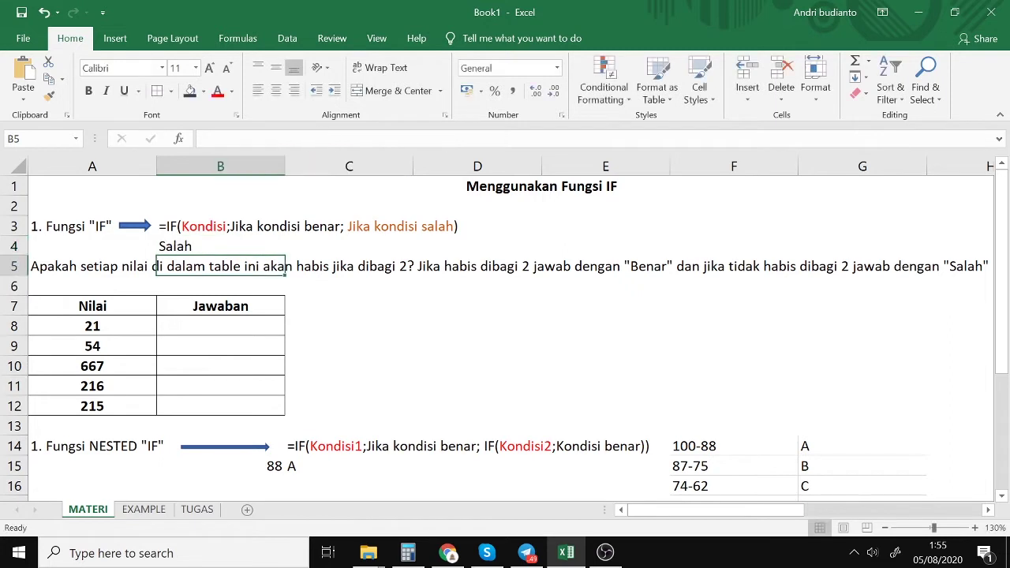
pyautogui.click(193, 250)
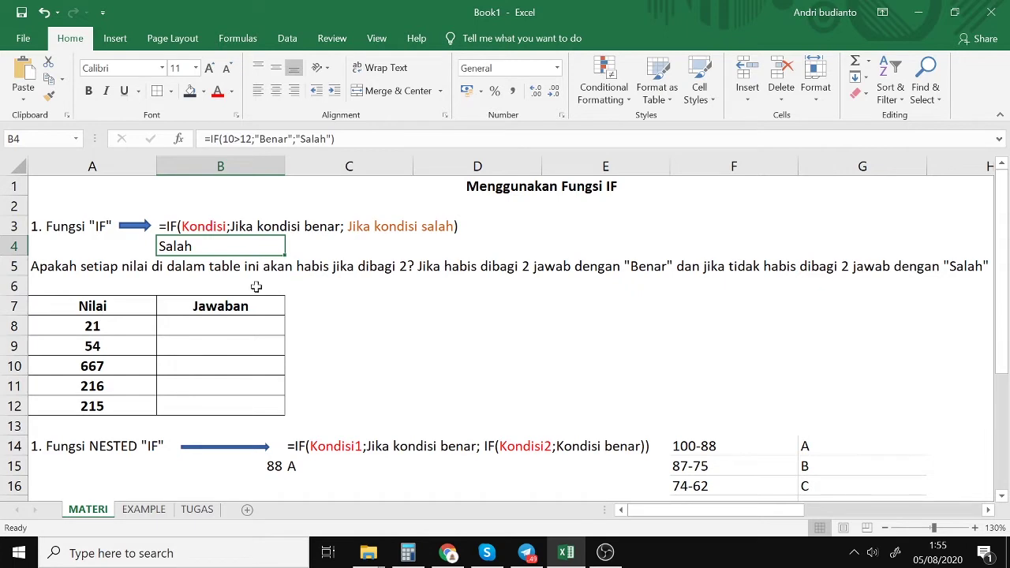
# - Enter the condition 10>12 as text in cell A4, beside the IF formula
pyautogui.click(135, 251)
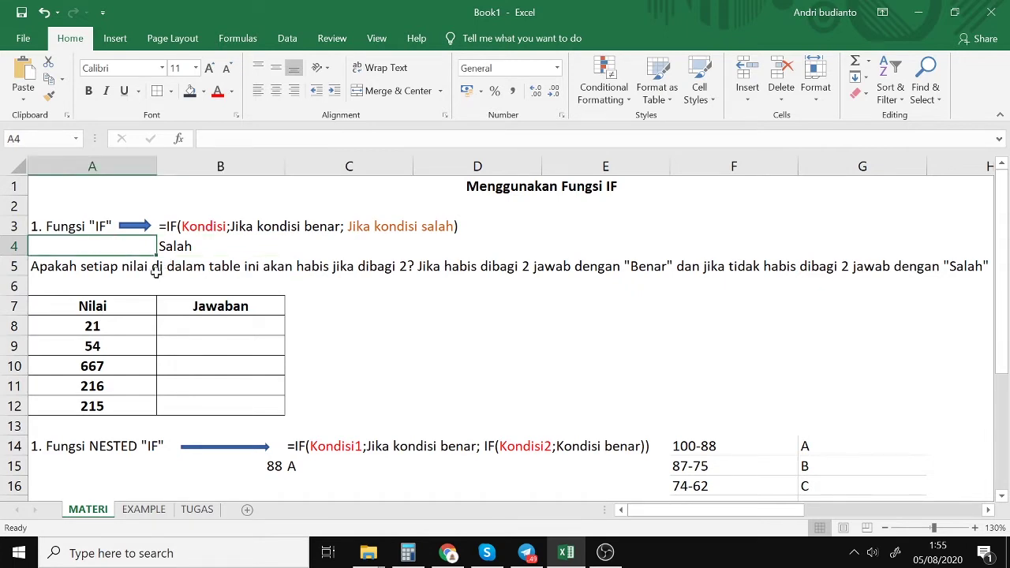
pyautogui.write('10>12')
pyautogui.press('Return')
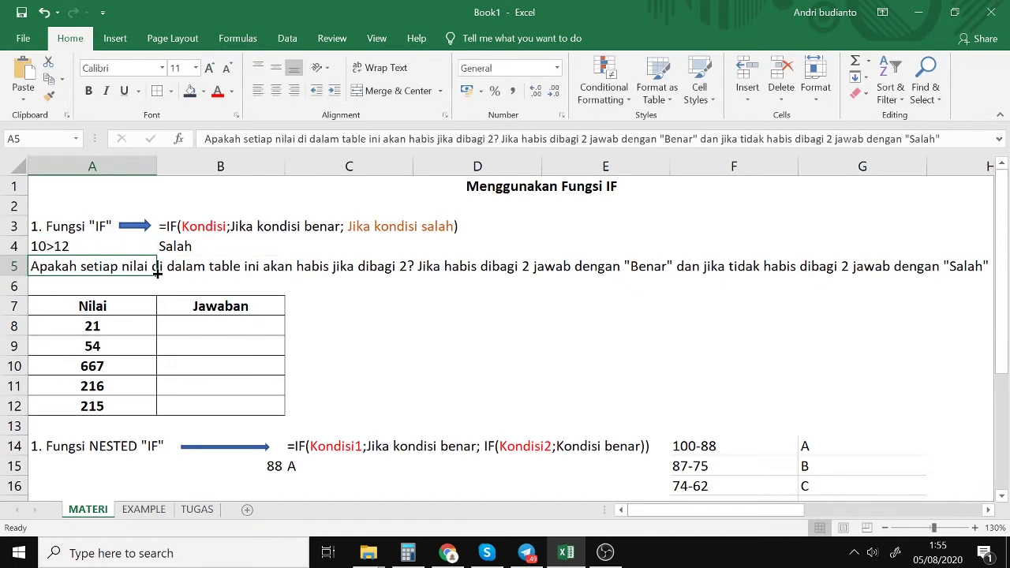
# - Compare the condition in A4 and the IF formula in B4 with the syntax written in row 3
pyautogui.click(45, 245)
pyautogui.click(195, 244)
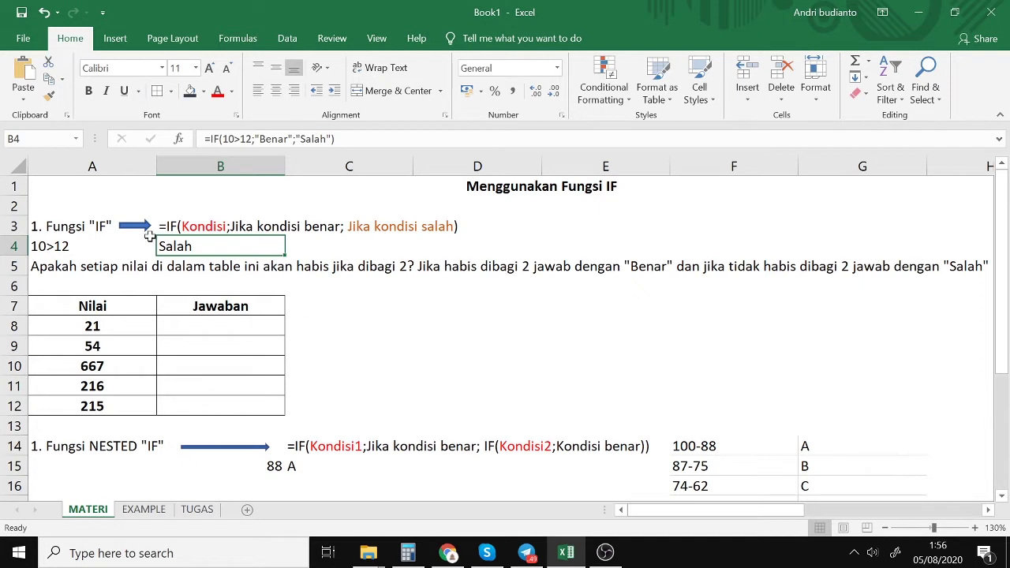
pyautogui.click(124, 219)
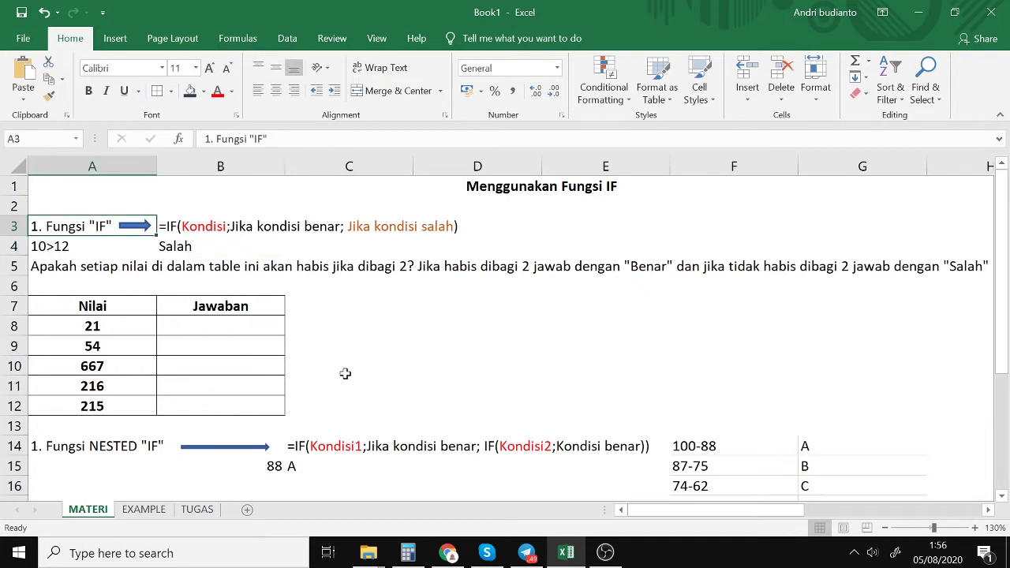
pyautogui.click(170, 231)
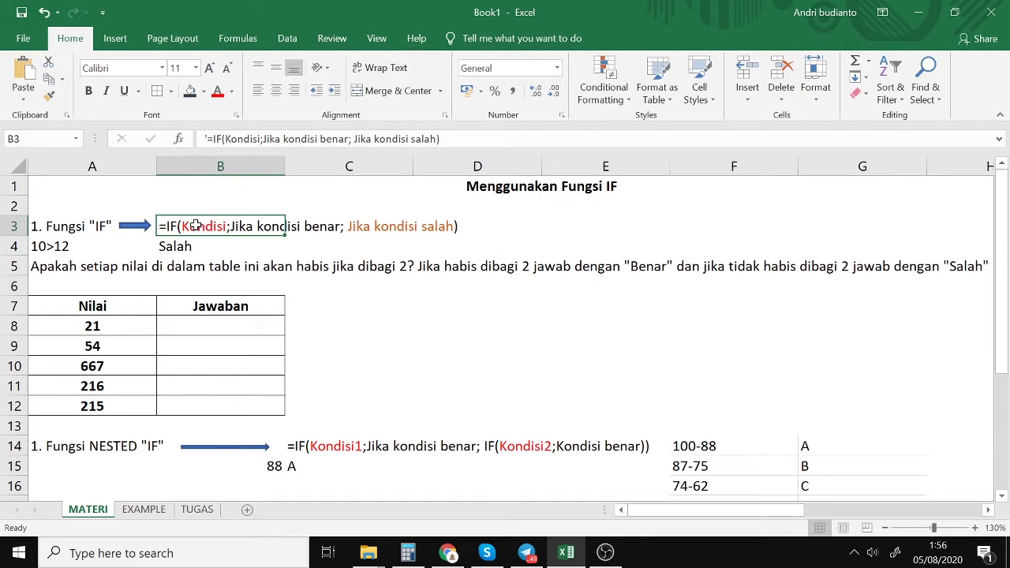
pyautogui.click(43, 246)
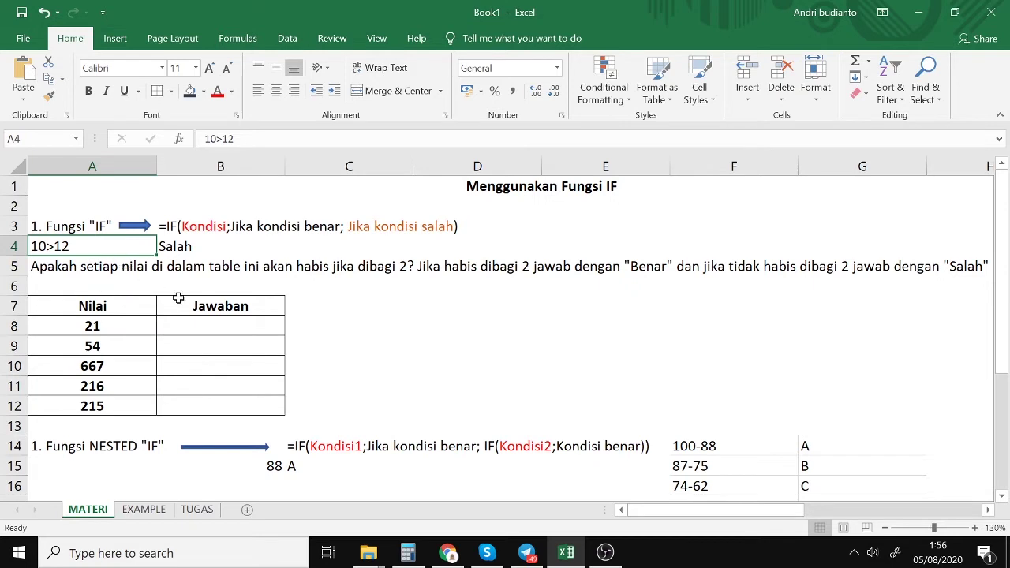
pyautogui.click(189, 245)
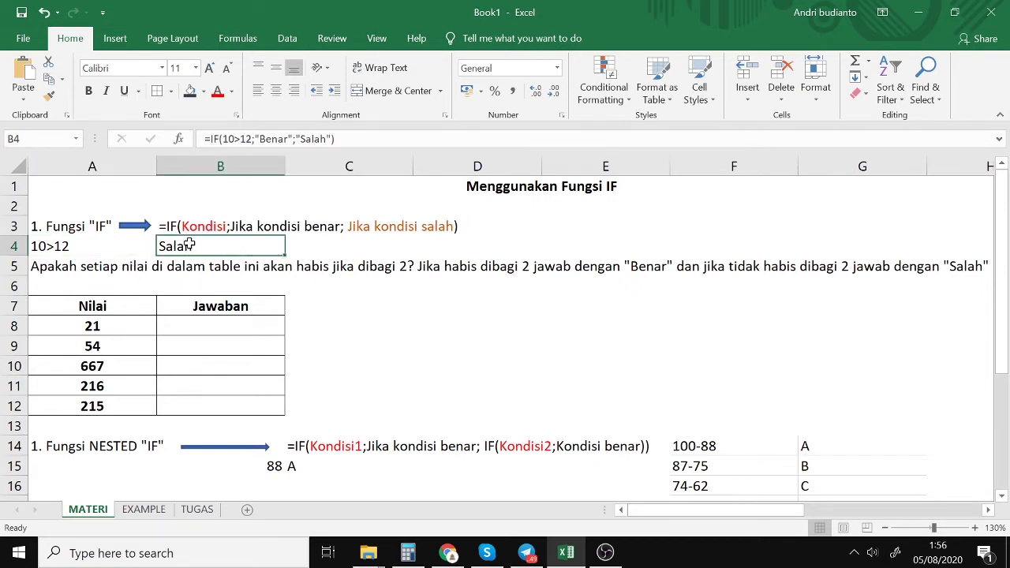
pyautogui.click(297, 229)
# - Highlight the word Benar in the value-if-true argument of B4's IF formula
pyautogui.click(187, 250)
pyautogui.doubleClick(267, 147)
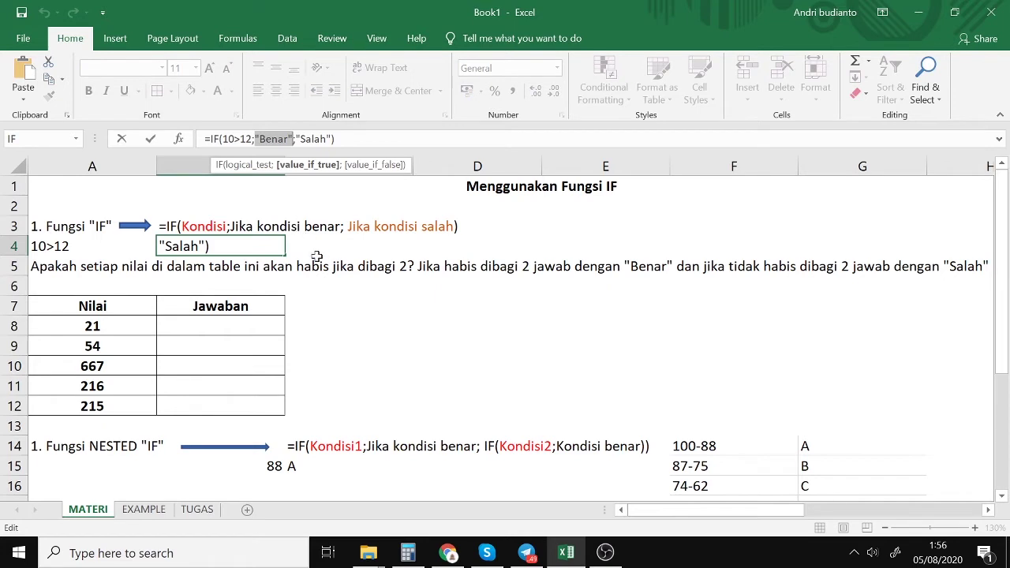
pyautogui.press('Left')
pyautogui.hotkey('shift', 'Left')
pyautogui.hotkey('shift', 'Left')
pyautogui.hotkey('shift', 'Left')
pyautogui.hotkey('shift', 'Left')
pyautogui.hotkey('shift', 'Left')
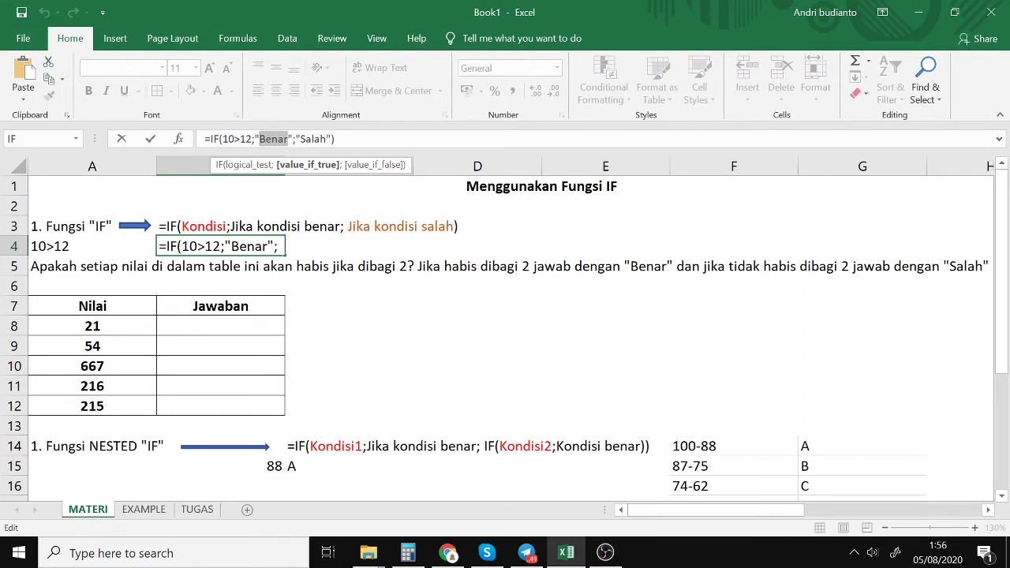
# - Change the results in B4's IF formula to OK for a true condition and TIDAK for a false one
pyautogui.write('OK')
pyautogui.press('Right')
pyautogui.press('Right')
pyautogui.hotkey('shift', 'Right')
pyautogui.hotkey('shift', 'Right')
pyautogui.hotkey('shift', 'Right')
pyautogui.hotkey('shift', 'Right')
pyautogui.hotkey('shift', 'Right')
pyautogui.hotkey('shift', 'Right')
pyautogui.hotkey('shift', 'Right')
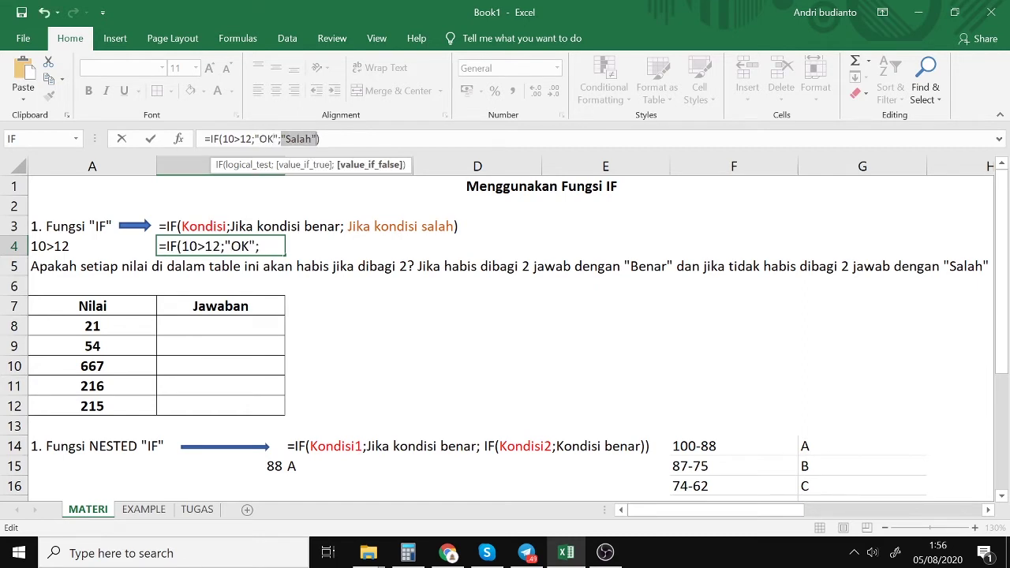
pyautogui.click(305, 139)
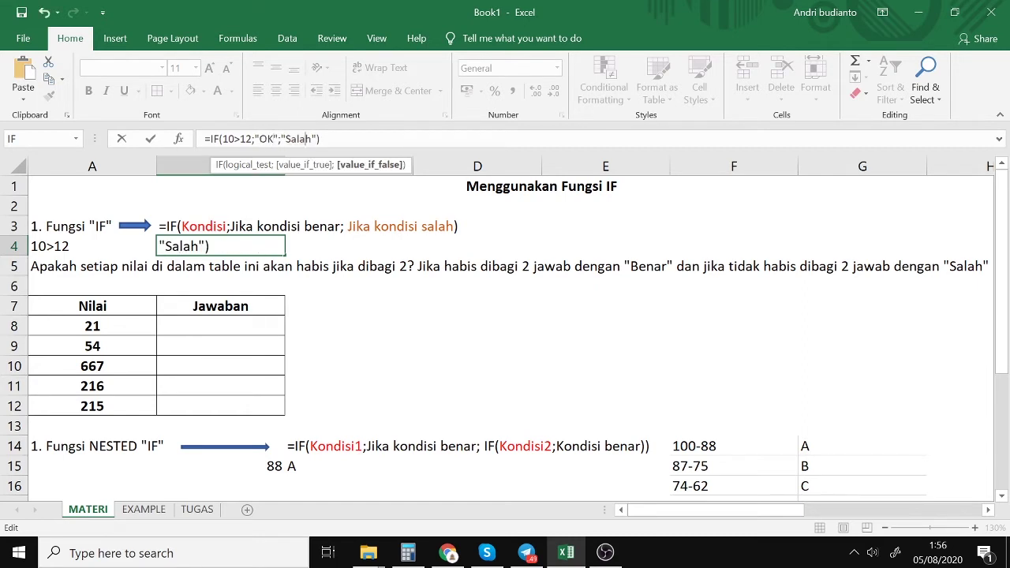
pyautogui.doubleClick(299, 139)
pyautogui.write('TIDAK')
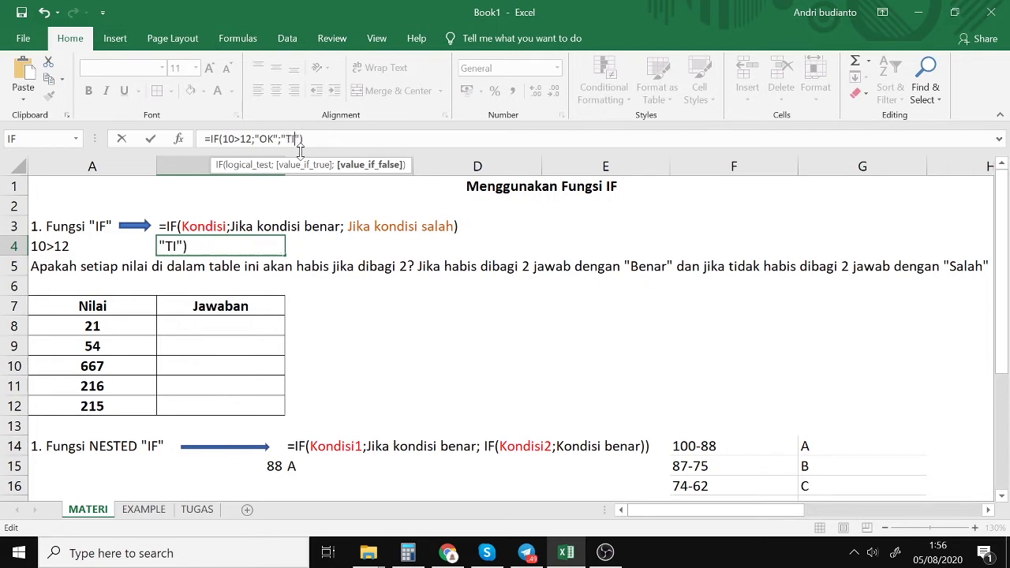
pyautogui.press('Return')
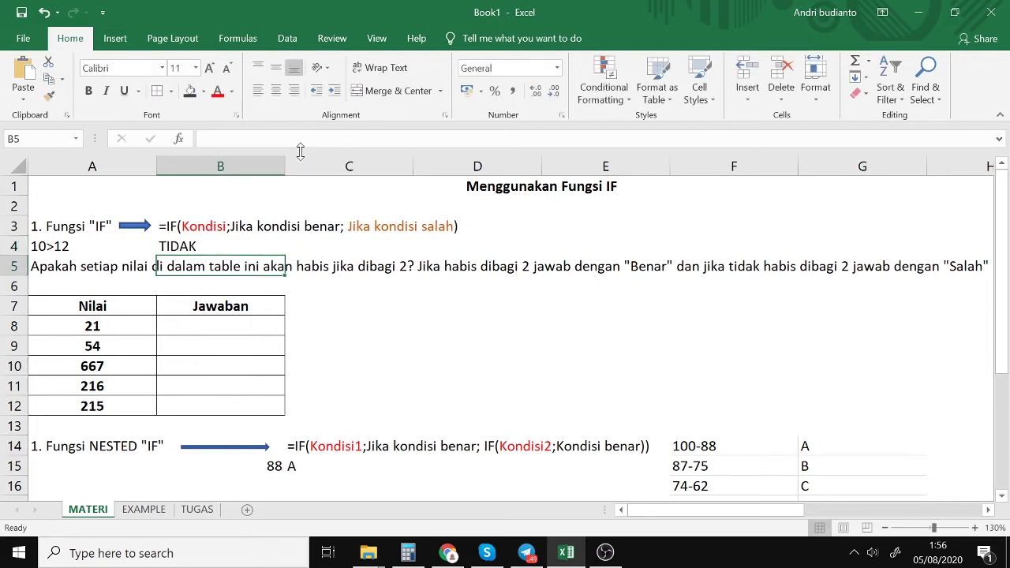
# - Compare the arguments of B4's IF formula with the syntax written in B3 and the condition in A4
pyautogui.click(220, 251)
pyautogui.click(264, 139)
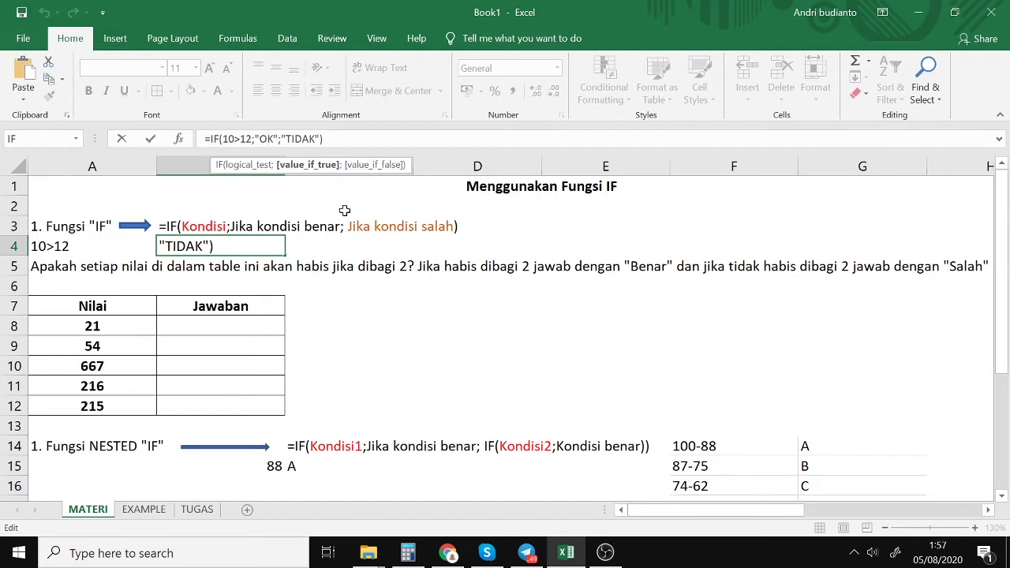
pyautogui.click(172, 227)
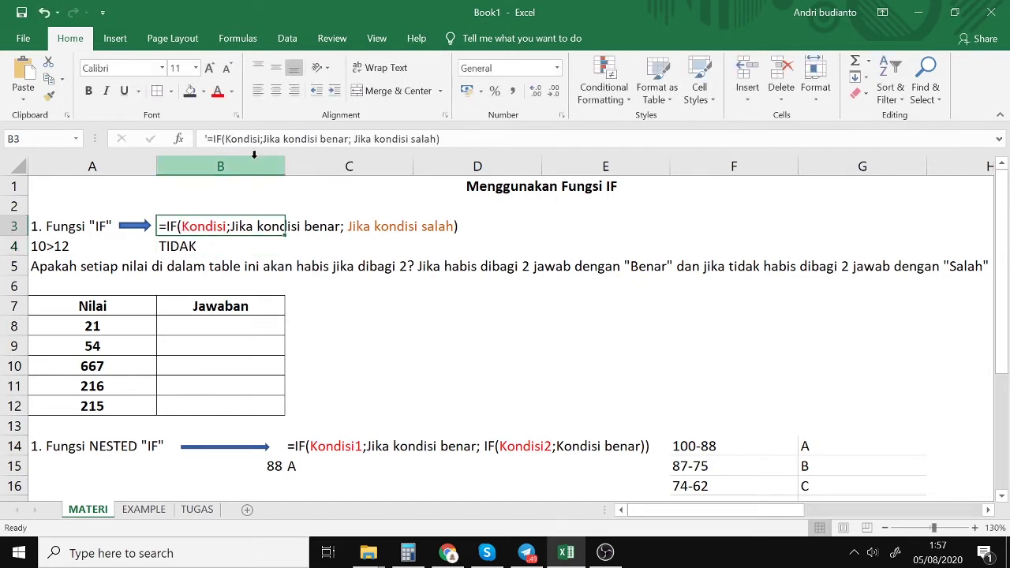
pyautogui.click(202, 240)
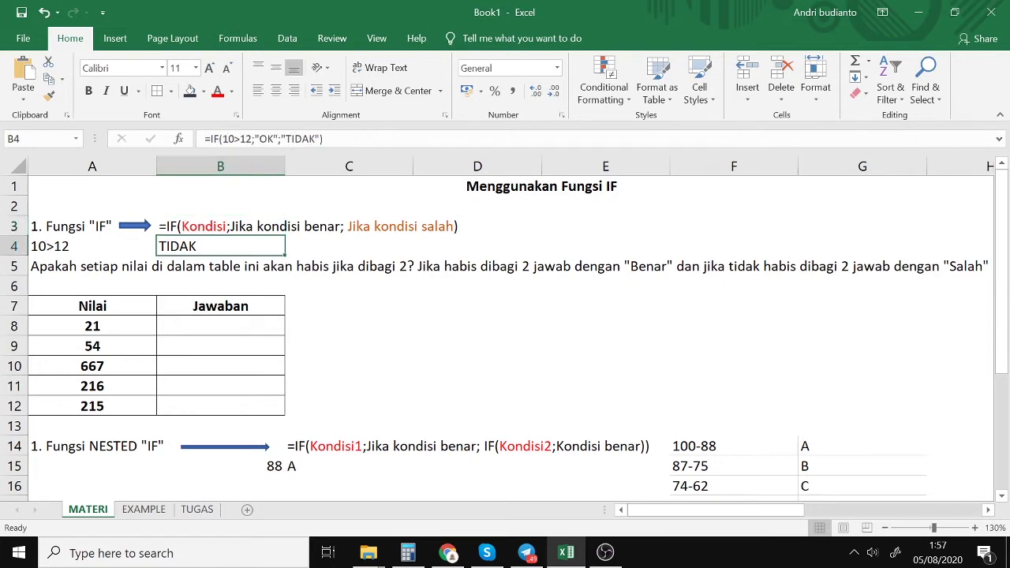
pyautogui.press('F2')
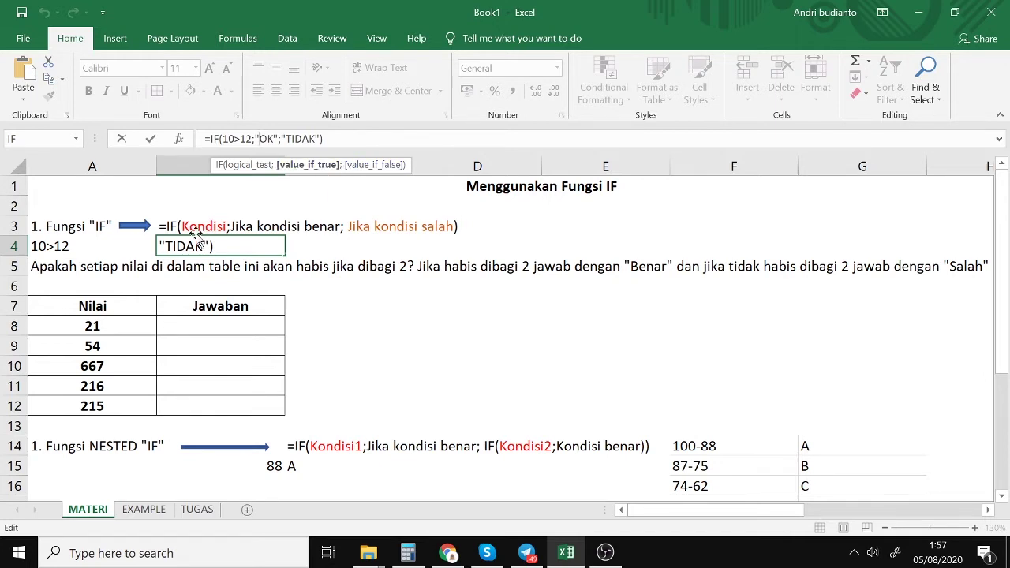
pyautogui.click(133, 245)
# - Replace the greater-than operator in B4's IF formula so that the condition reads 10<12
pyautogui.click(179, 245)
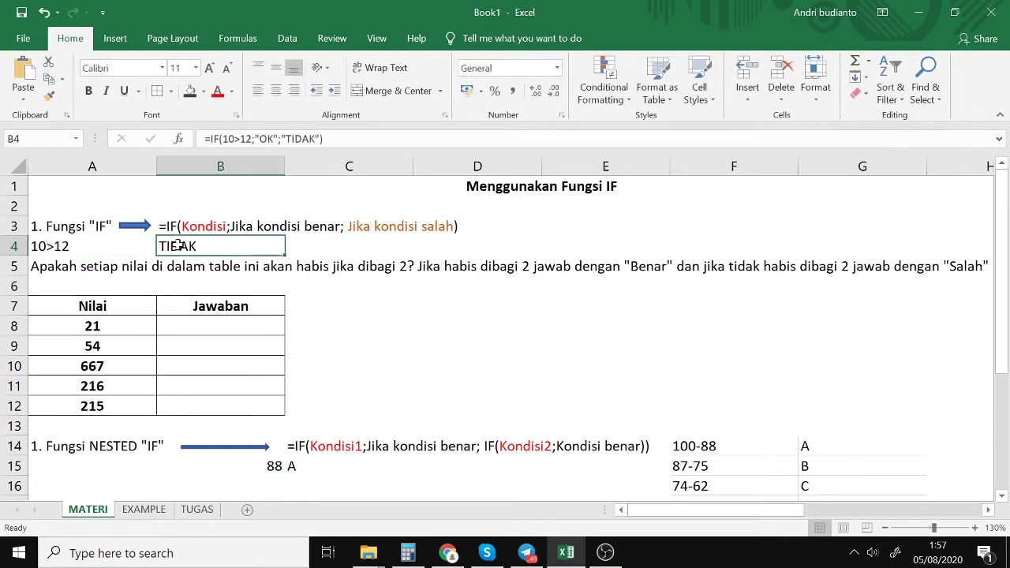
pyautogui.press('F2')
pyautogui.click(224, 139)
pyautogui.press('BackSpace')
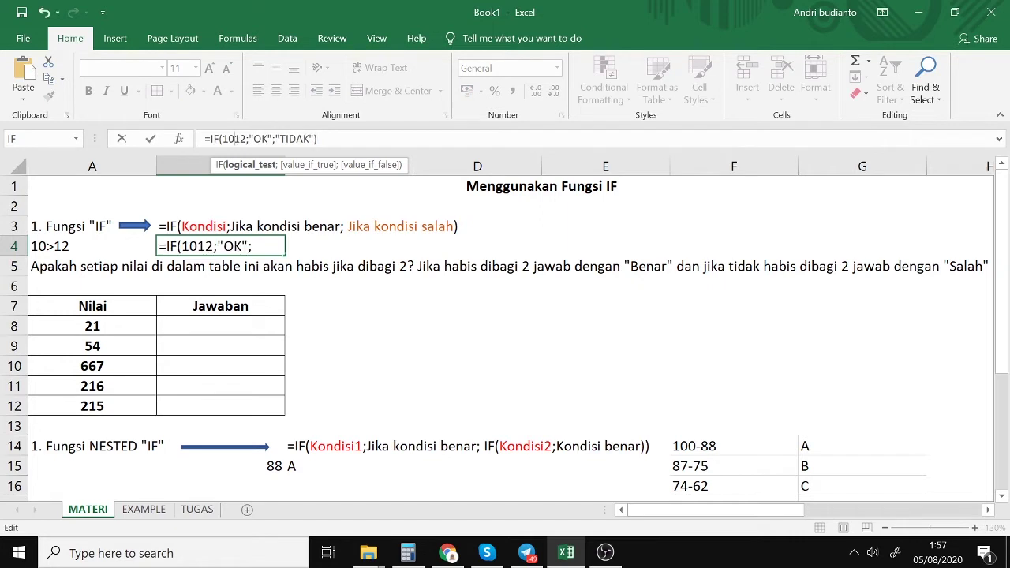
pyautogui.write('<')
pyautogui.press('Return')
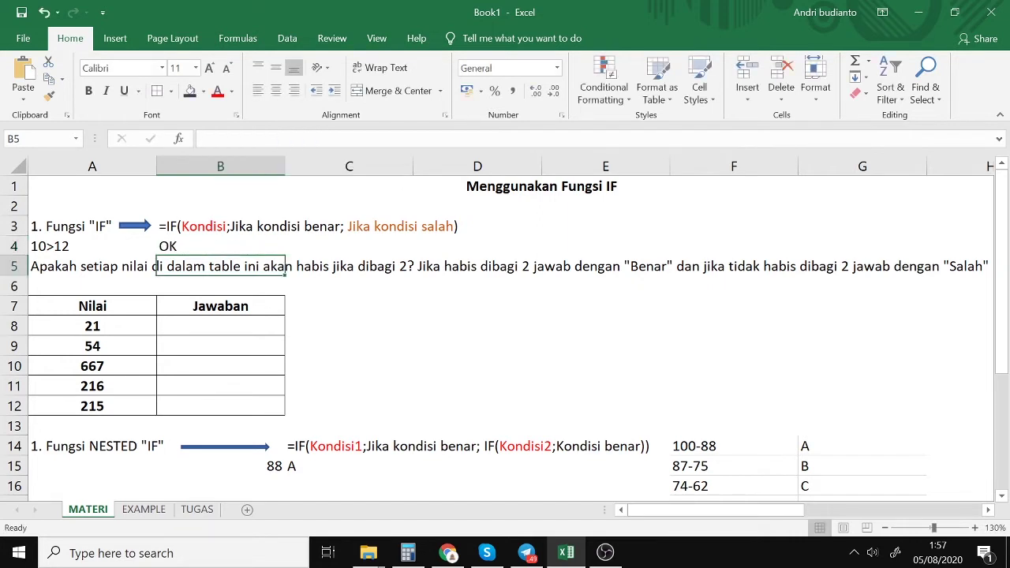
# - Check B4's result and formula against the IF syntax in row 3, and look at the empty Jawaban column
pyautogui.click(213, 250)
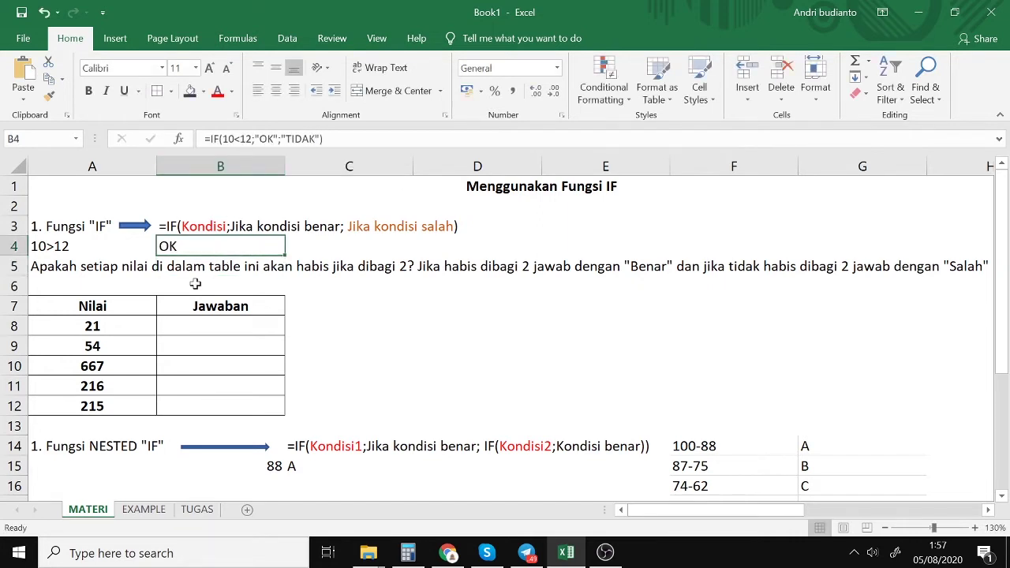
pyautogui.click(54, 227)
pyautogui.click(230, 223)
pyautogui.click(386, 388)
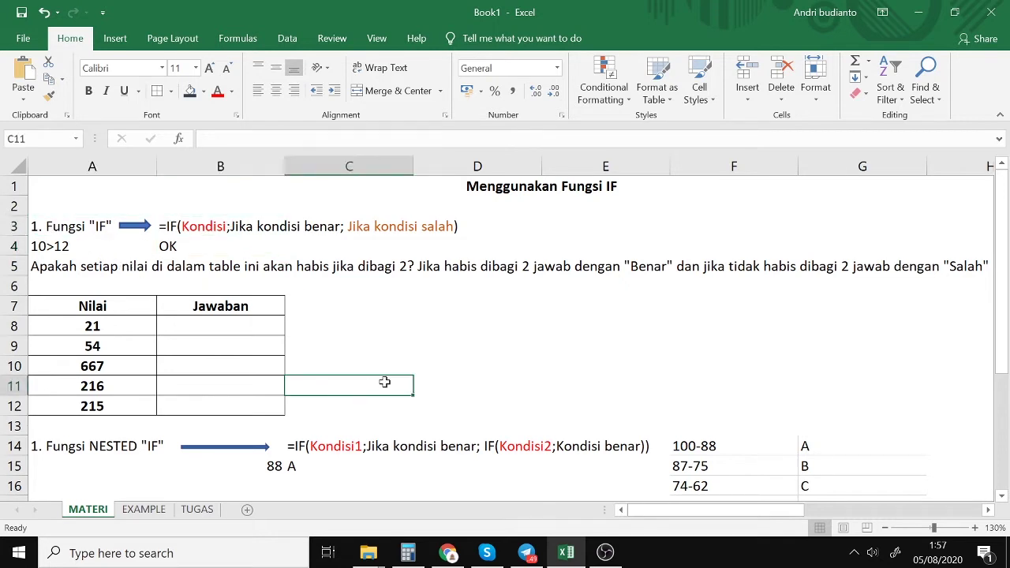
pyautogui.click(230, 326)
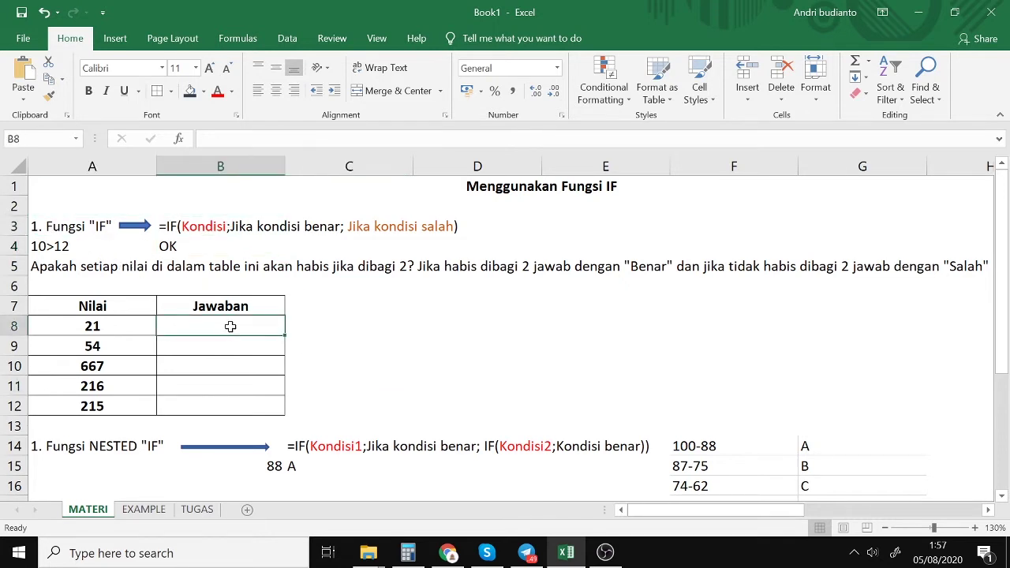
# - Clear the example condition and IF formula from cells A4:B4
pyautogui.click(177, 248)
pyautogui.keyDown('shift'); pyautogui.click(50, 253); pyautogui.keyUp('shift')
pyautogui.press('Delete')
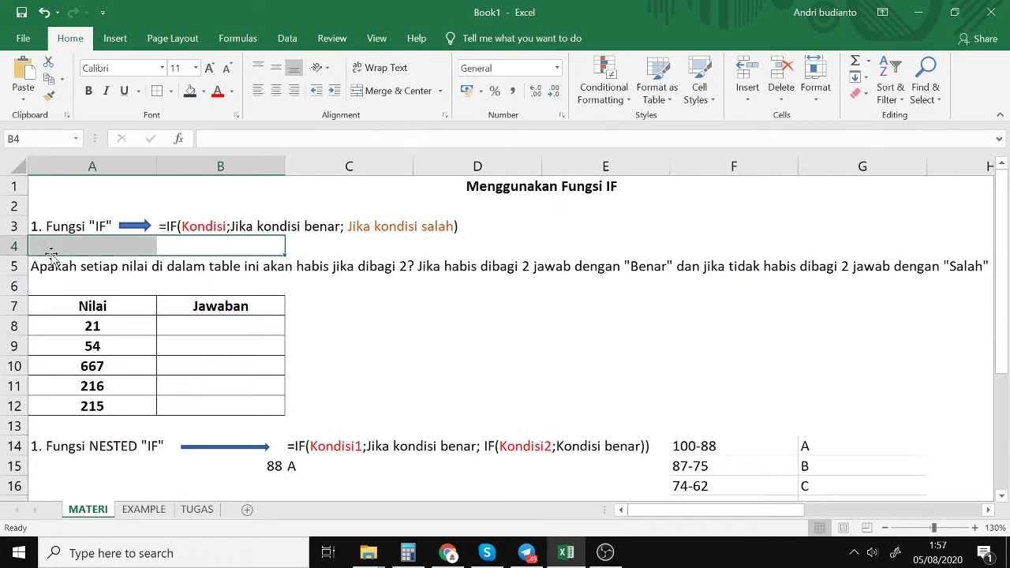
pyautogui.click(123, 282)
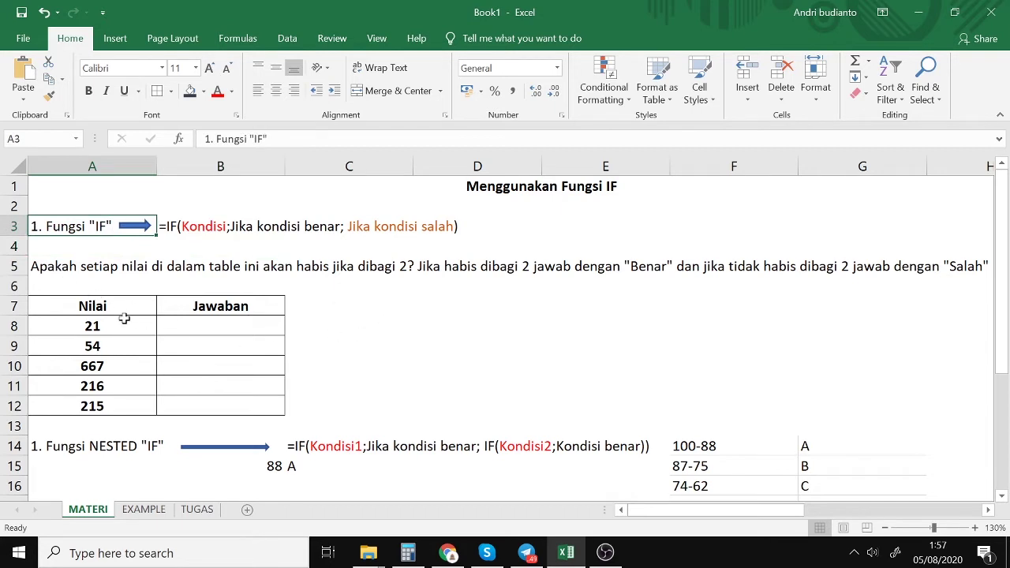
# - Read the question in row 5 about divisibility by 2 and the Benar and Salah answers it asks for
pyautogui.click(63, 269)
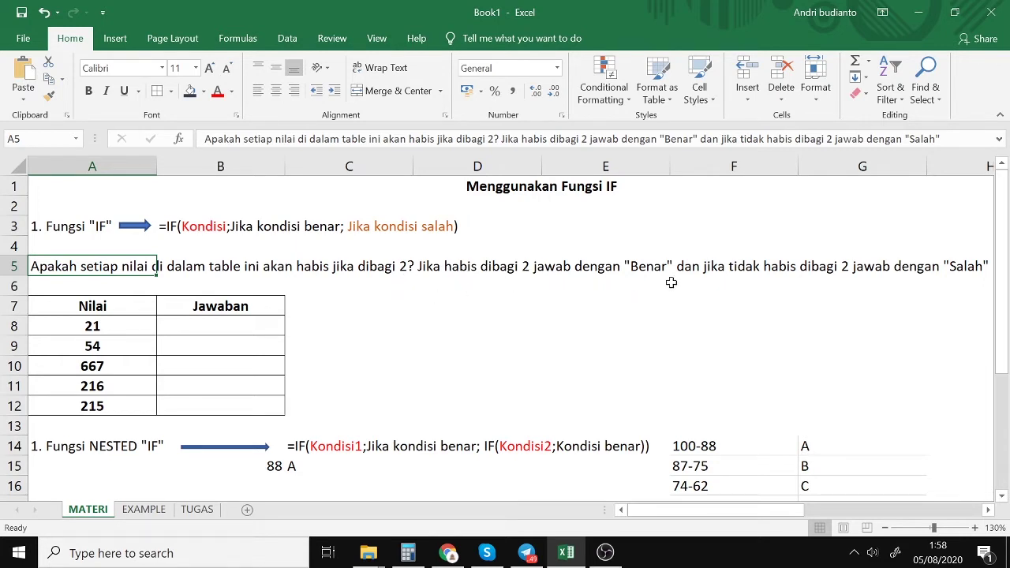
pyautogui.click(644, 271)
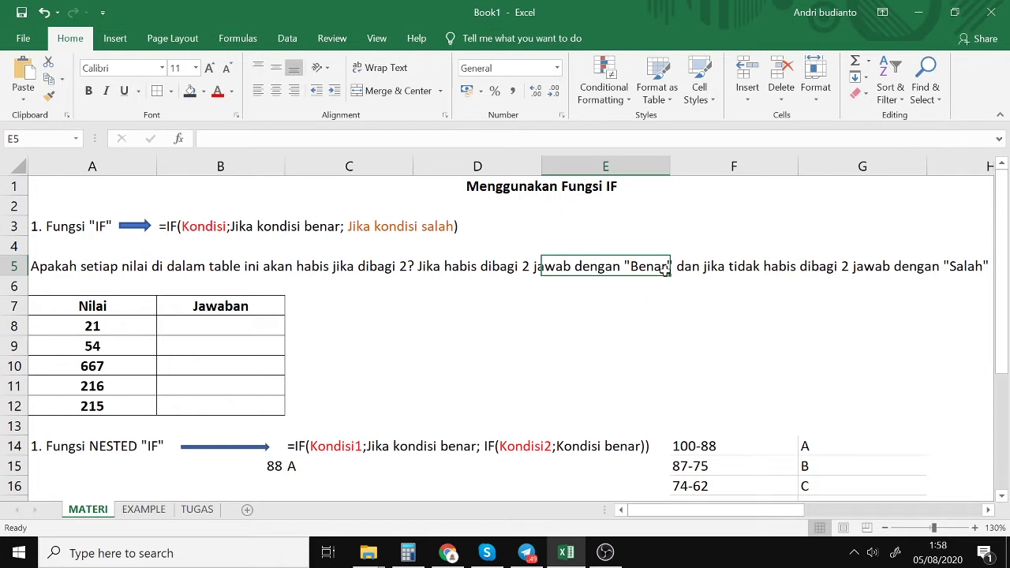
pyautogui.click(706, 270)
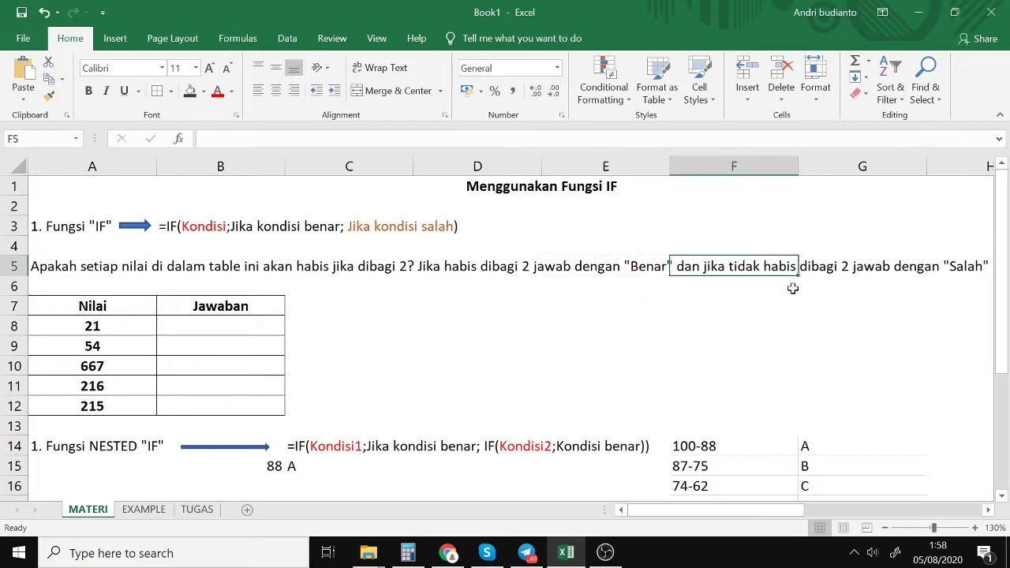
pyautogui.click(830, 272)
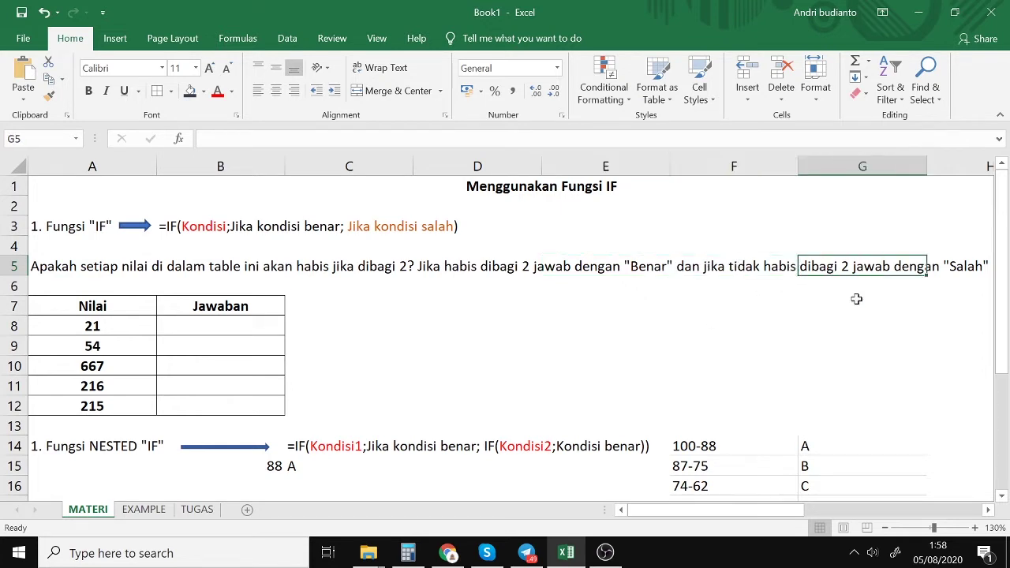
pyautogui.click(971, 270)
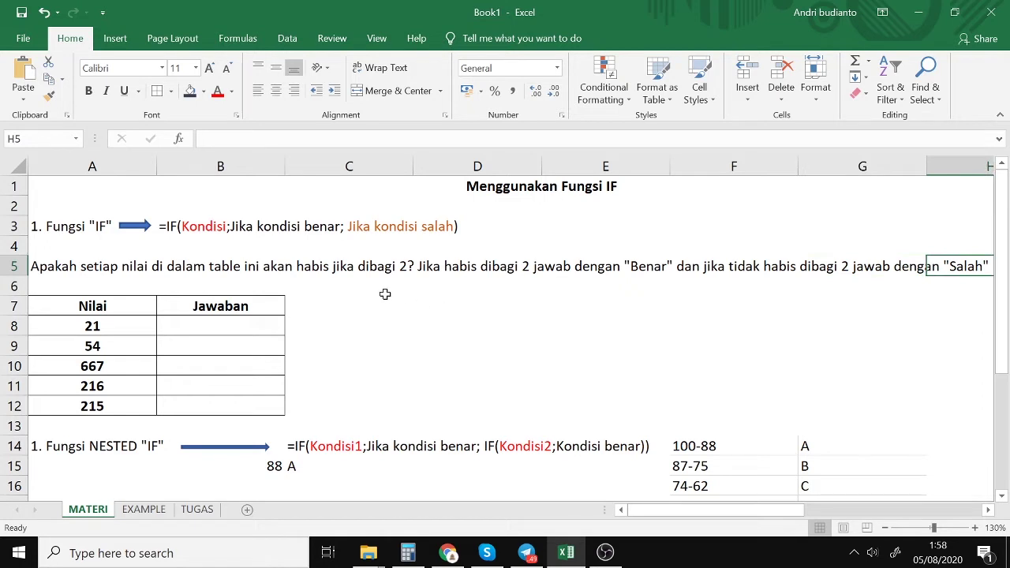
pyautogui.click(270, 270)
# - Review the condition, value-if-true and value-if-false parts of the IF syntax in row 3
pyautogui.click(178, 231)
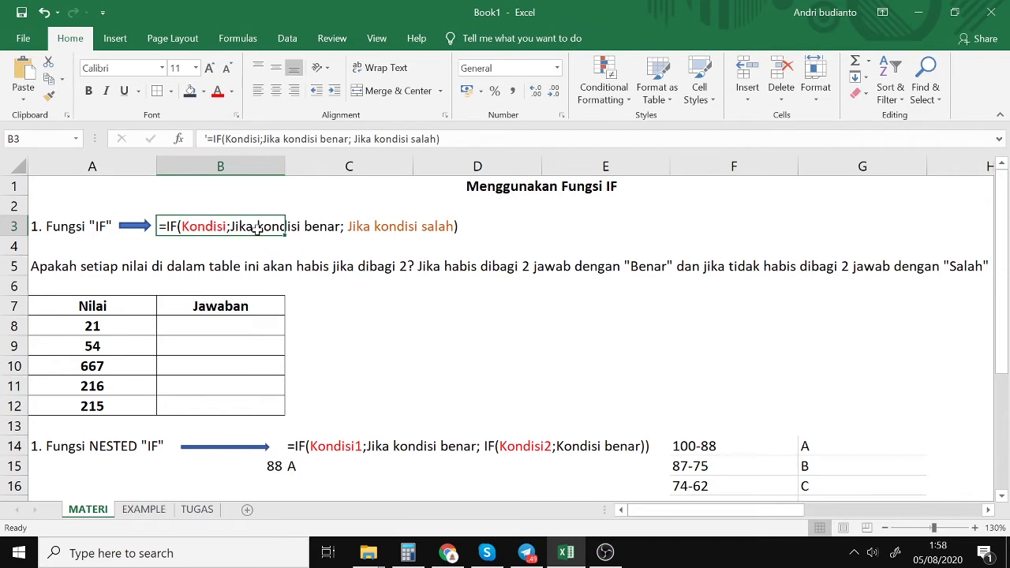
pyautogui.click(312, 223)
pyautogui.click(277, 226)
pyautogui.click(413, 227)
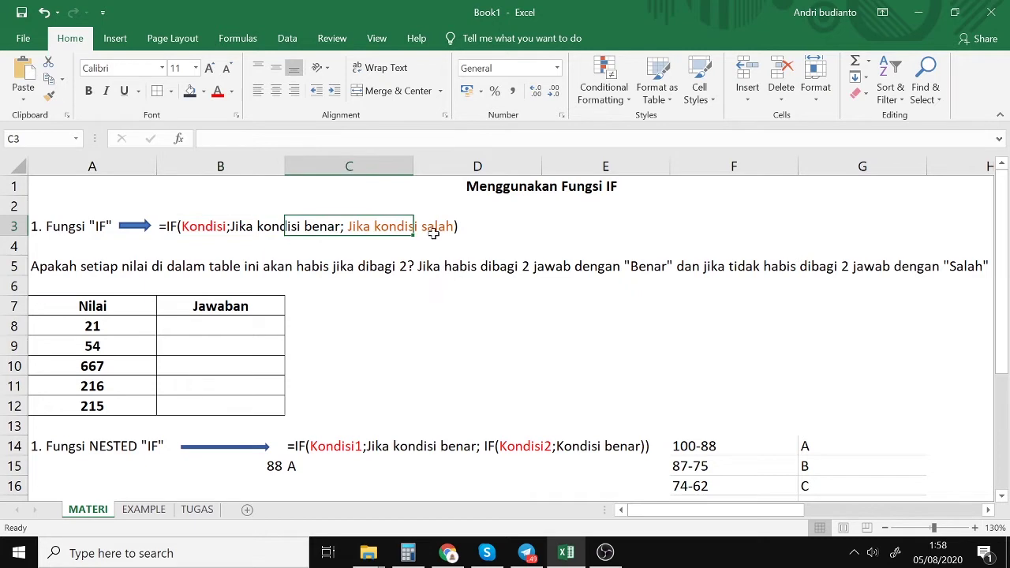
# - Colour the word "nilai" red in the question text of cell A5
pyautogui.click(71, 268)
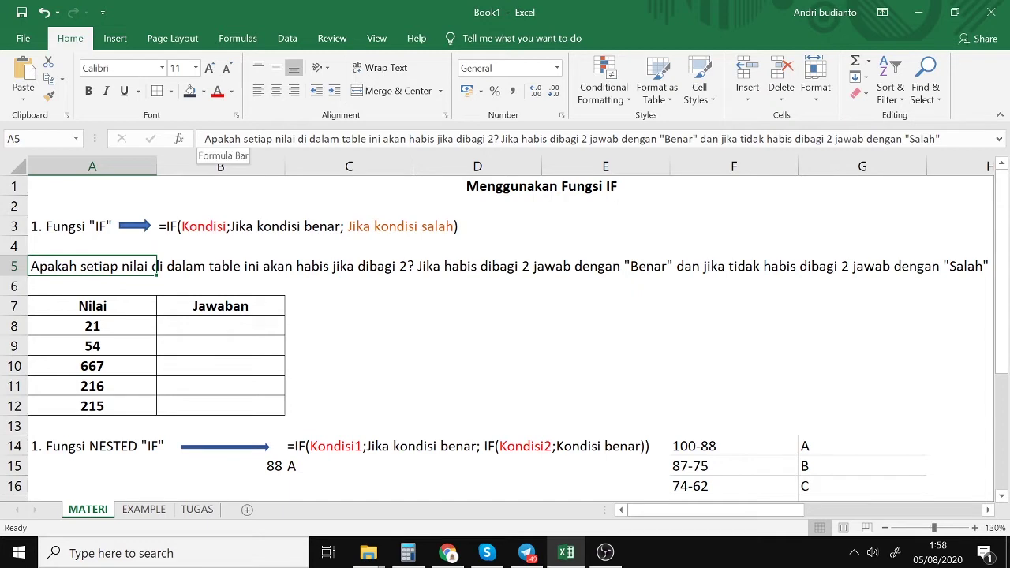
pyautogui.moveTo(274, 139); pyautogui.dragTo(296, 138)
pyautogui.click(310, 139)
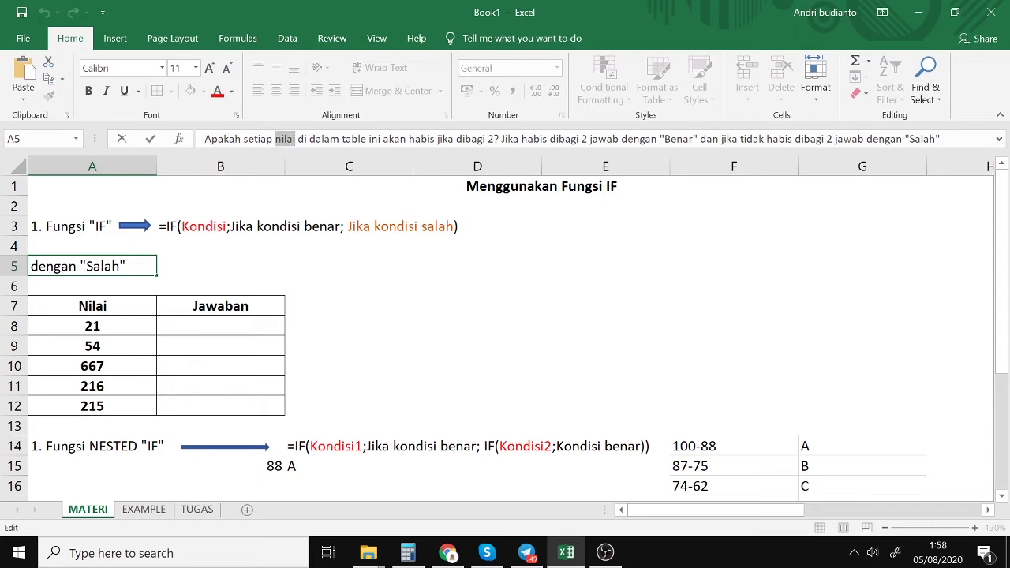
pyautogui.click(217, 92)
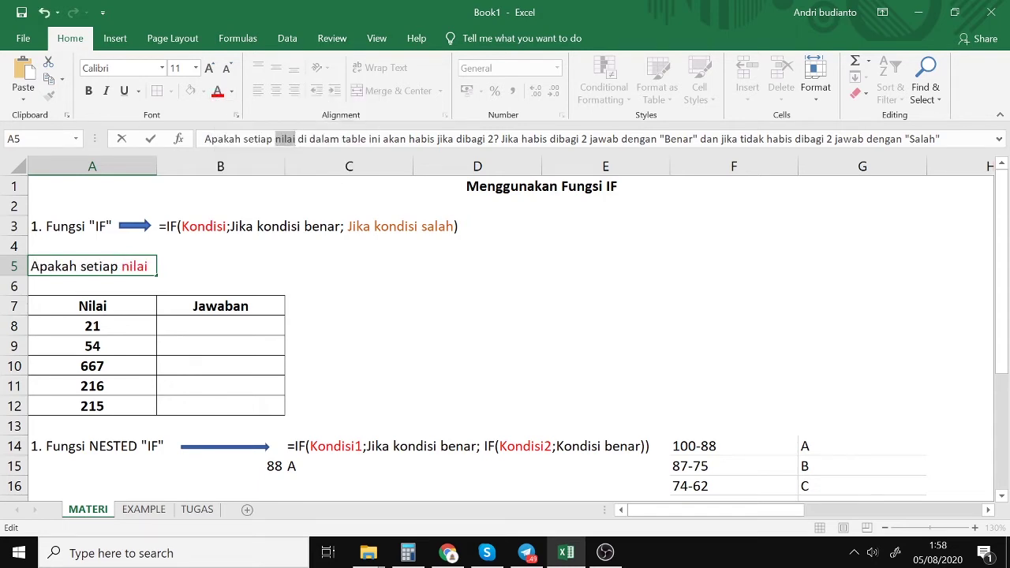
# - Colour the phrase "akan habis jika dibagi 2" red in A5's question and commit the cell
pyautogui.moveTo(383, 139); pyautogui.dragTo(436, 139)
pyautogui.hotkey('shift', 'Right')
pyautogui.hotkey('shift', 'Right')
pyautogui.hotkey('shift', 'Right')
pyautogui.hotkey('shift', 'Right')
pyautogui.hotkey('shift', 'Right')
pyautogui.hotkey('shift', 'Right')
pyautogui.hotkey('shift', 'Right')
pyautogui.hotkey('shift', 'Right')
pyautogui.hotkey('shift', 'Right')
pyautogui.hotkey('shift', 'Right')
pyautogui.hotkey('shift', 'Right')
pyautogui.hotkey('shift', 'Right')
pyautogui.hotkey('shift', 'Right')
pyautogui.hotkey('shift', 'Right')
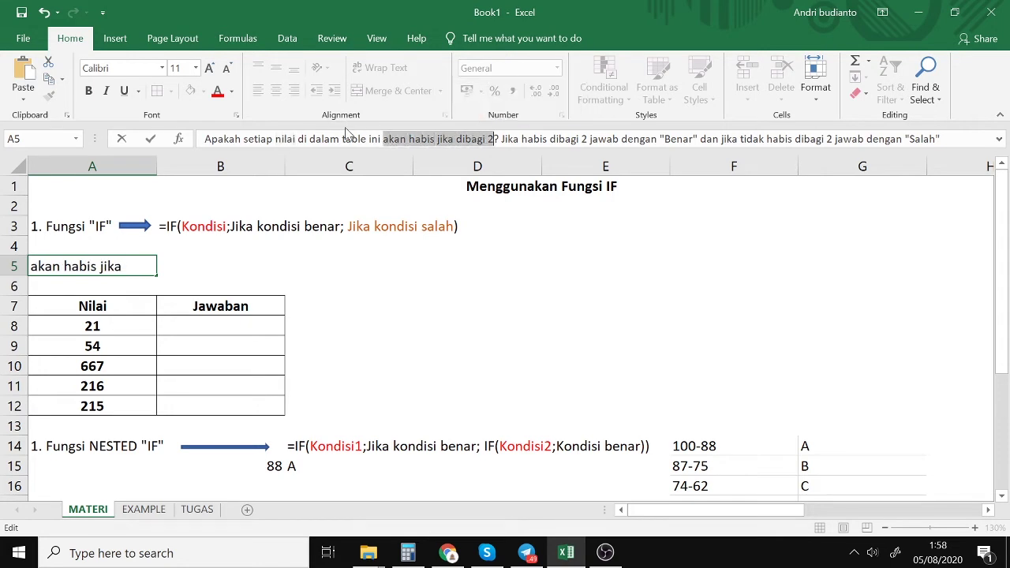
pyautogui.click(214, 95)
pyautogui.press('Return')
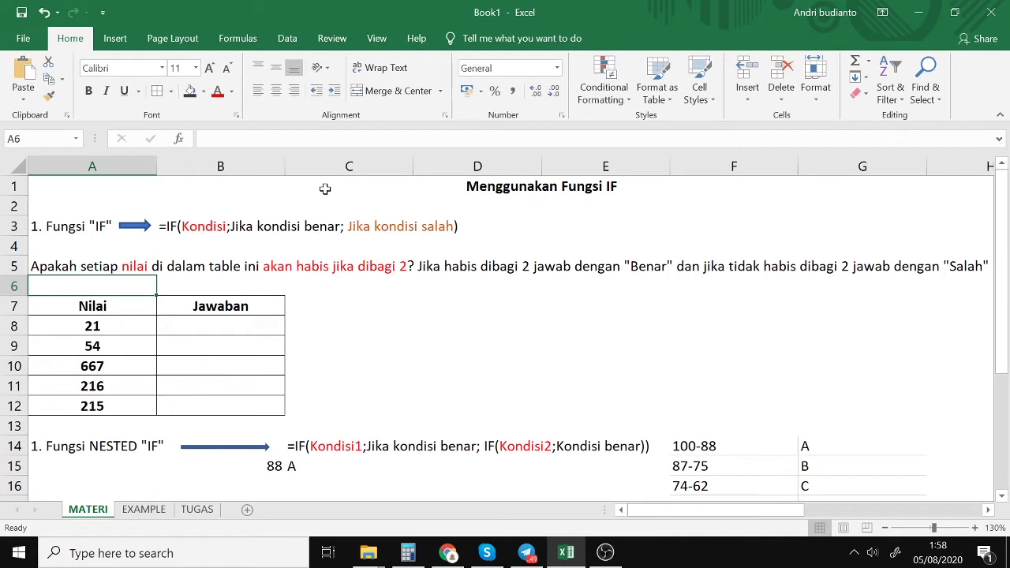
# - Relate the question in row 5 to the Nilai values in A8:A12 and the answer Benar
pyautogui.click(126, 268)
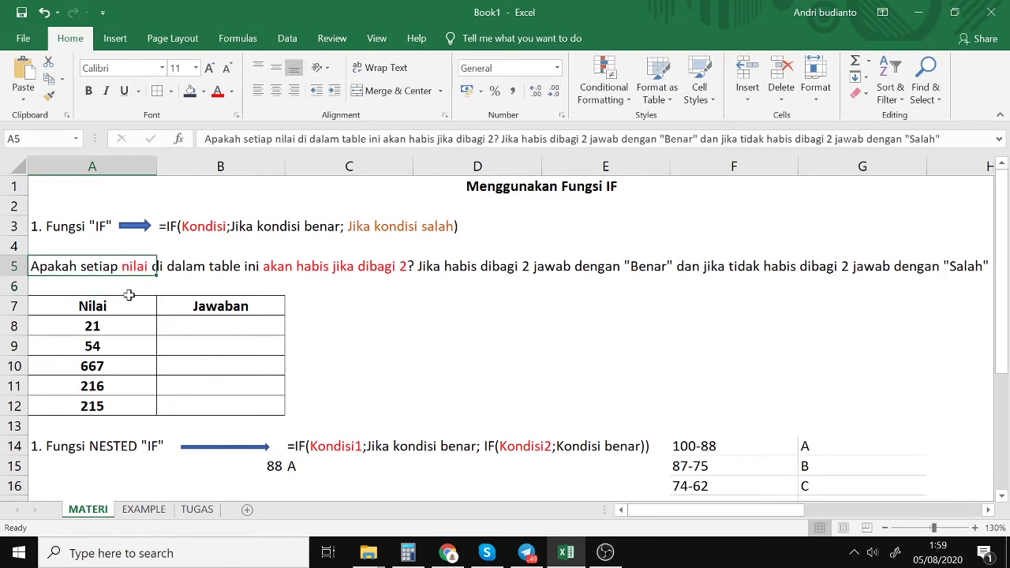
pyautogui.click(113, 330)
pyautogui.moveTo(113, 330); pyautogui.dragTo(131, 409)
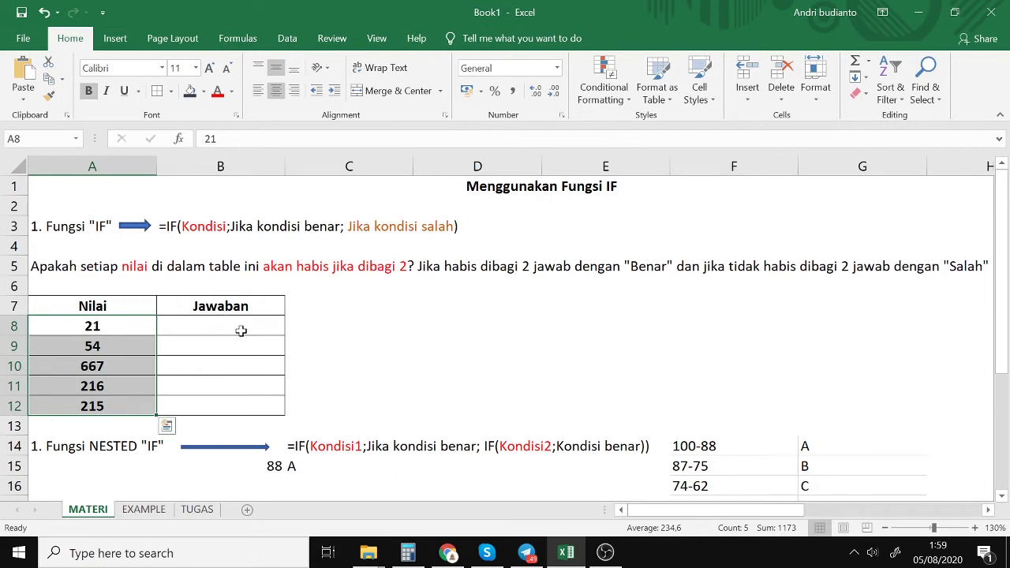
pyautogui.click(519, 269)
pyautogui.click(652, 266)
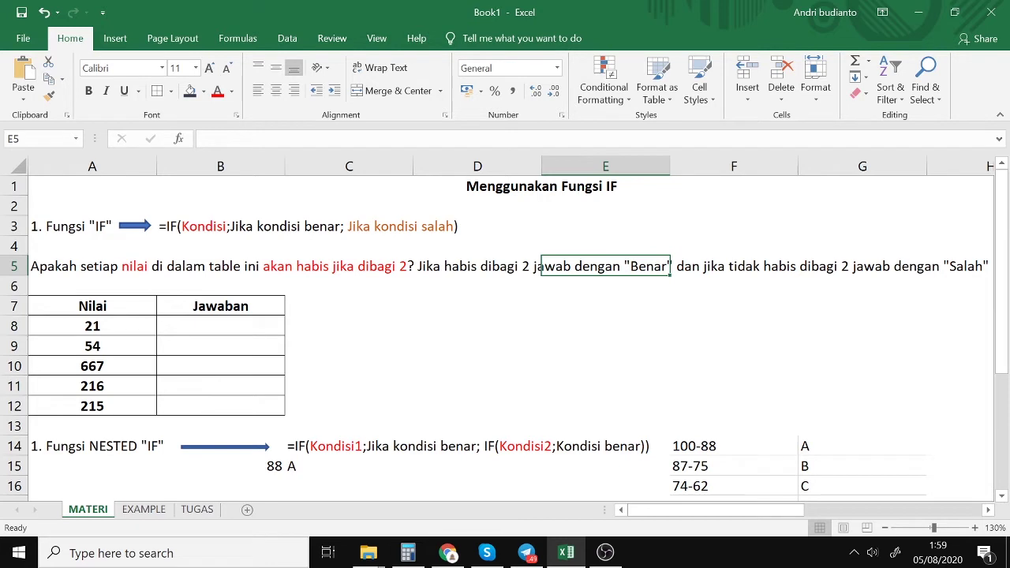
# - In A5's question, make the phrase jawab dengan "Benar" bold and colour jawab dengan "Salah" dark orange
pyautogui.click(130, 266)
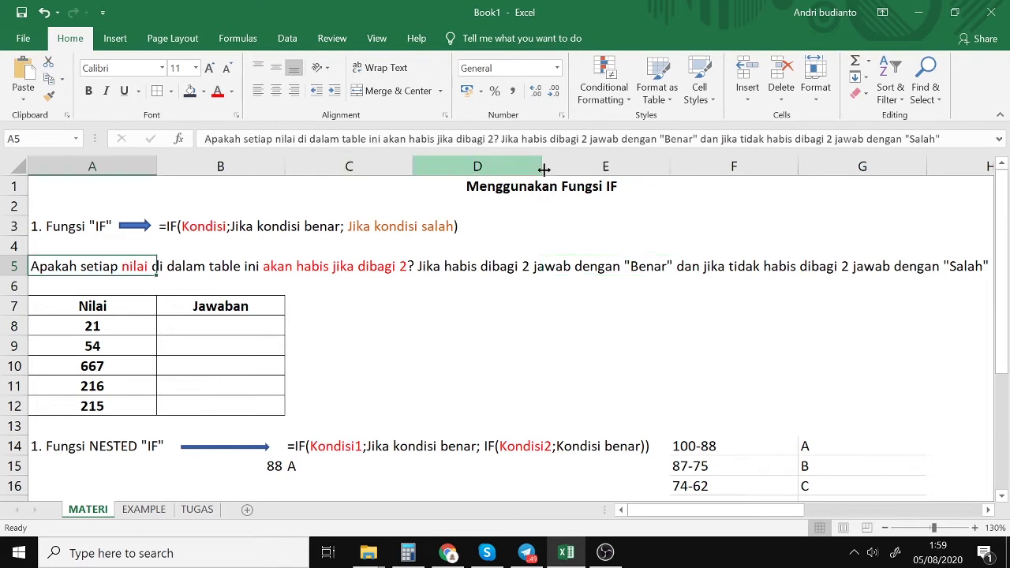
pyautogui.moveTo(591, 139); pyautogui.dragTo(698, 139)
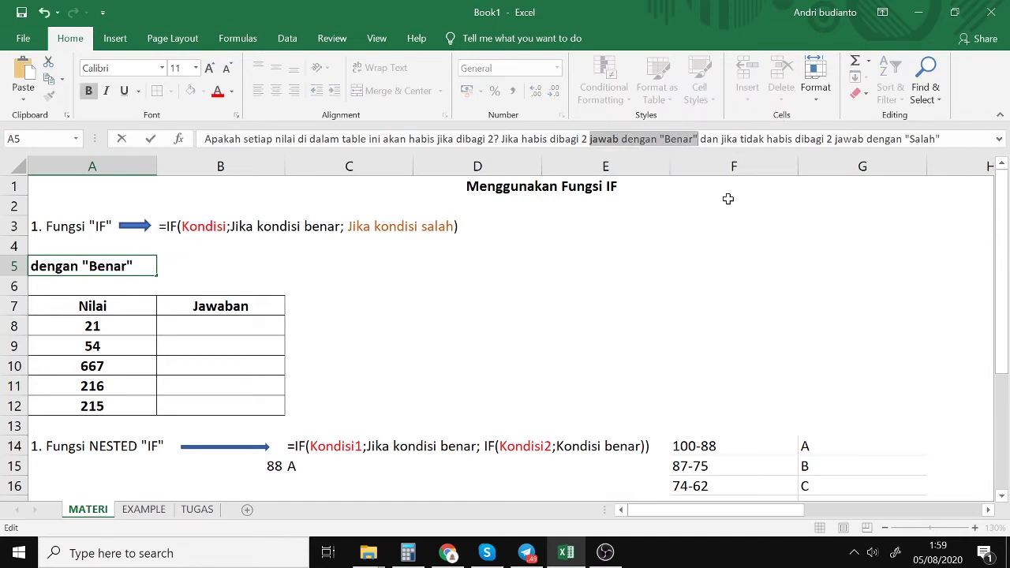
pyautogui.moveTo(835, 139); pyautogui.dragTo(939, 139)
pyautogui.click(232, 94)
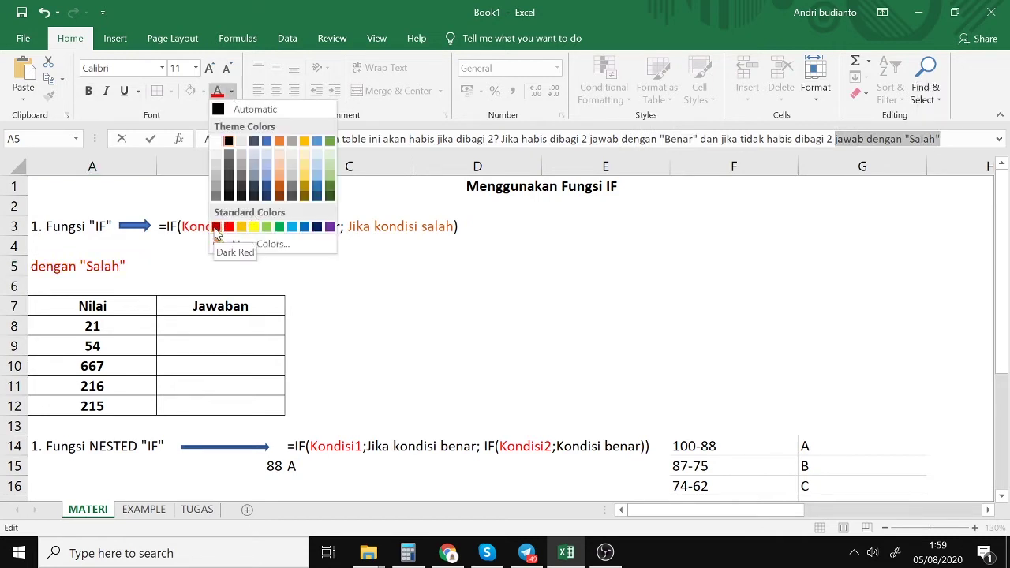
pyautogui.click(278, 188)
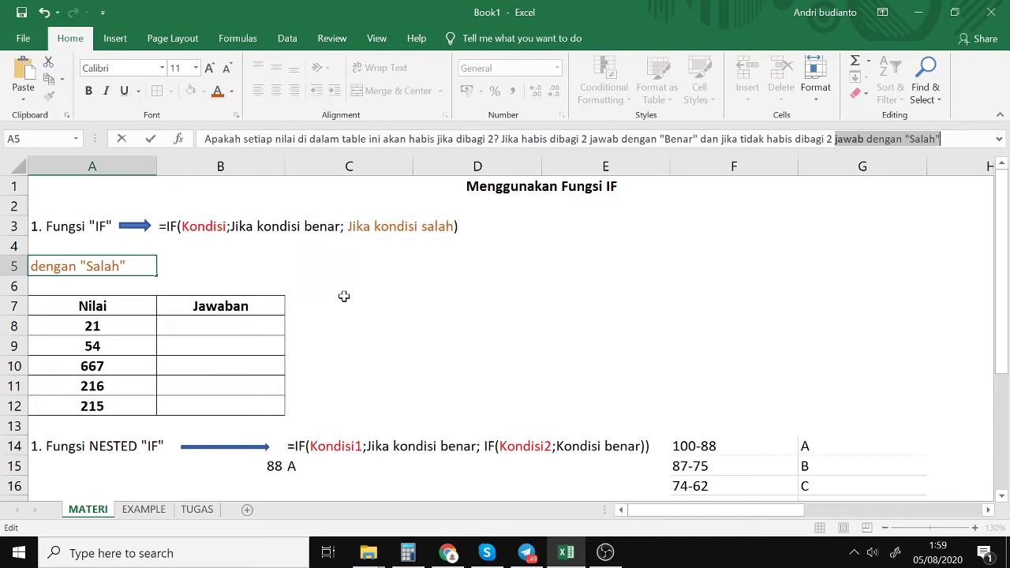
# - Commit the formatted question in A5 and relate its divisible-by-2 condition to the first Nilai value in A8
pyautogui.click(349, 326)
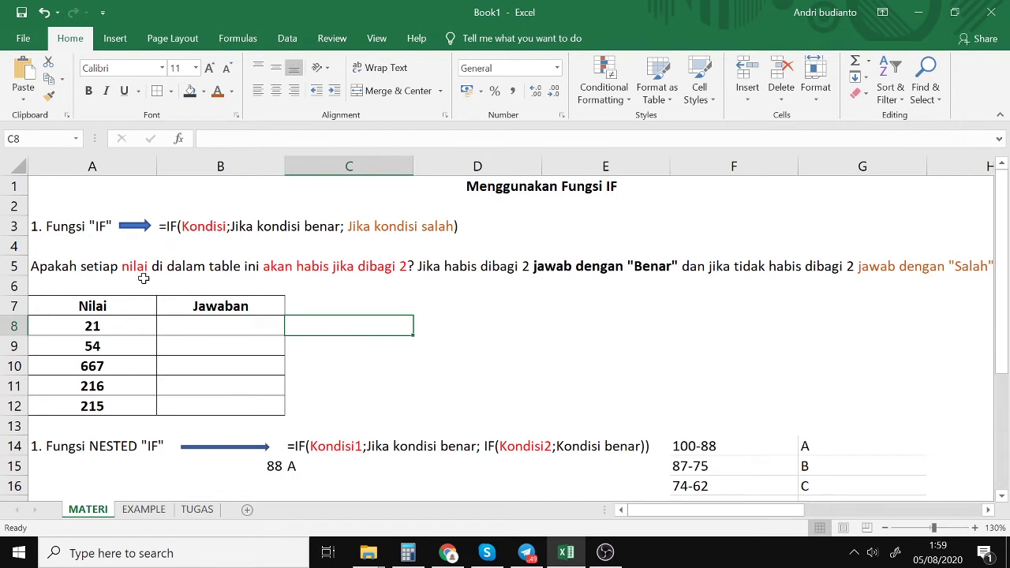
pyautogui.click(354, 269)
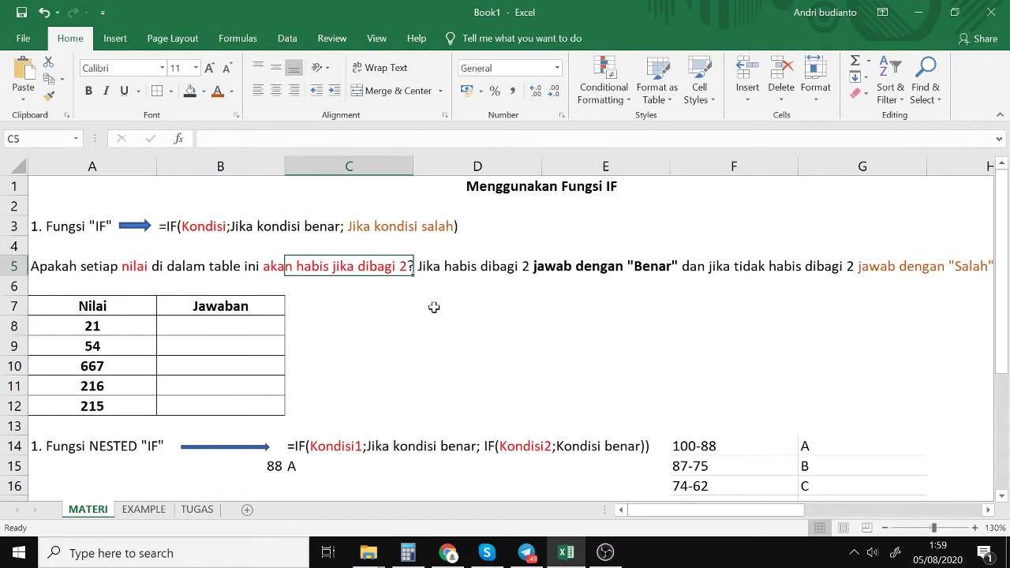
pyautogui.click(380, 310)
pyautogui.click(489, 311)
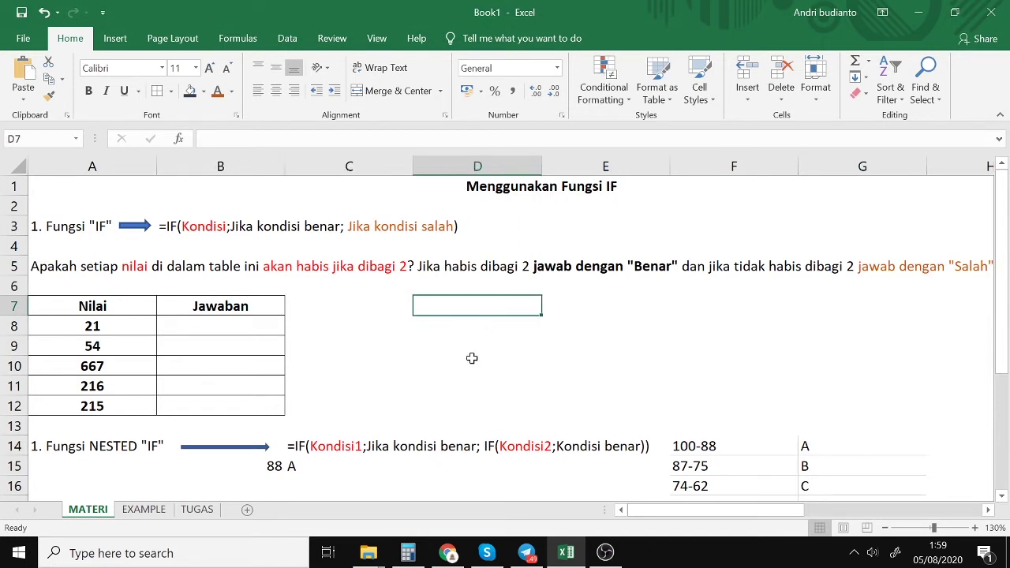
pyautogui.click(440, 326)
pyautogui.click(89, 327)
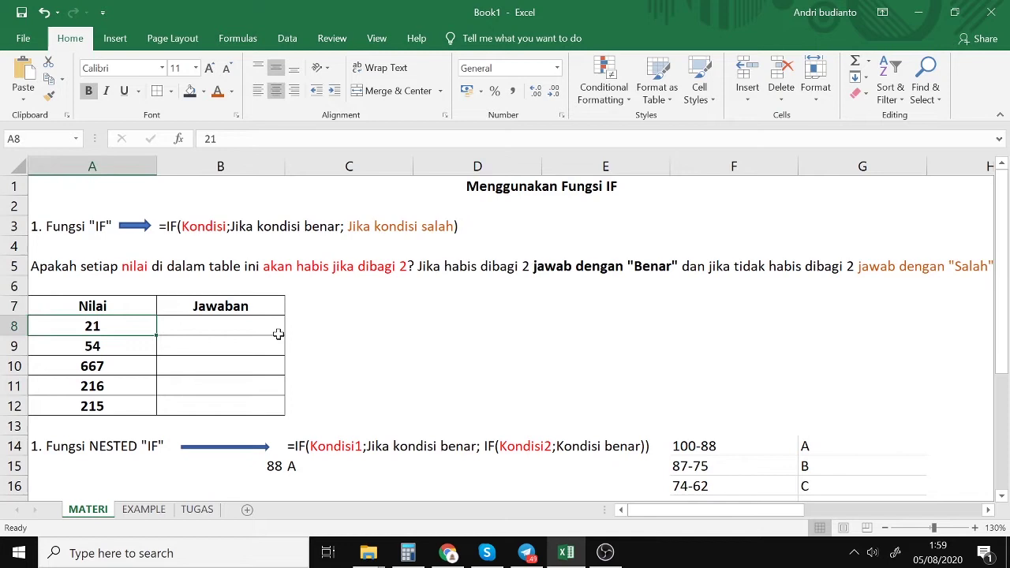
# - Enter =MOD() as a plain text note in cell D8
pyautogui.click(475, 318)
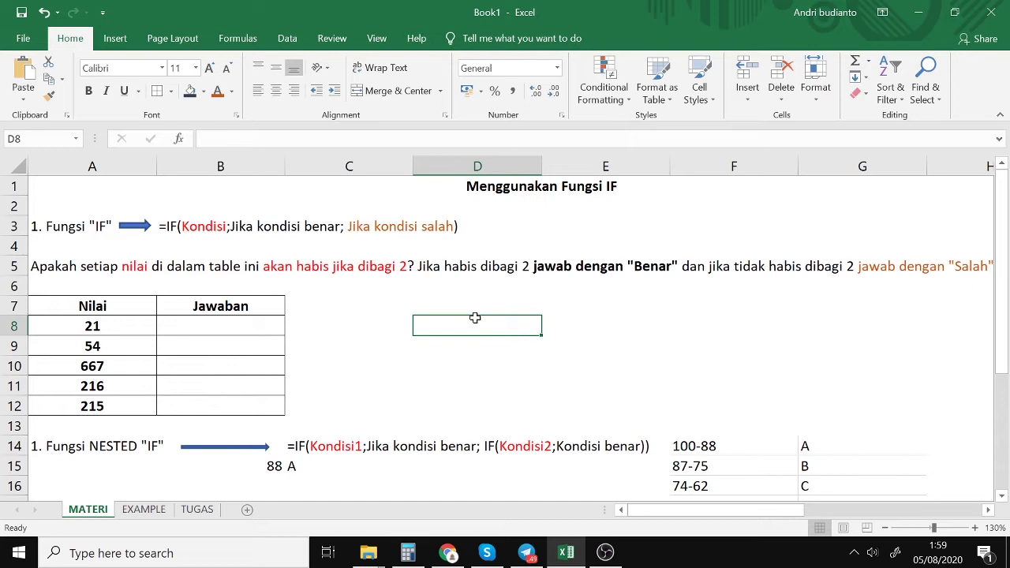
pyautogui.write('MOD')
pyautogui.press('BackSpace')
pyautogui.press('BackSpace')
pyautogui.press('BackSpace')
pyautogui.write("'=")
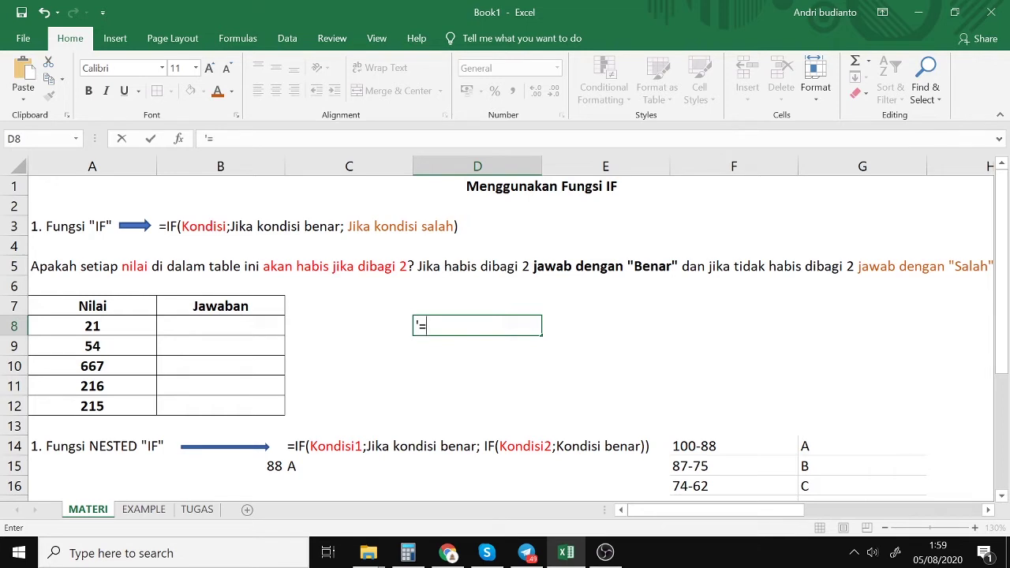
pyautogui.write('MOD()')
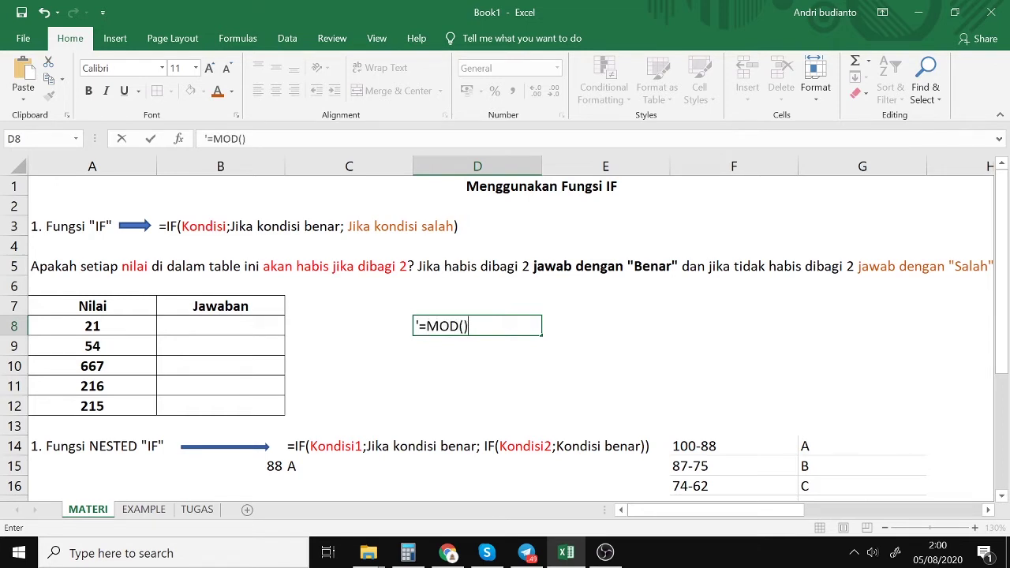
pyautogui.click(471, 346)
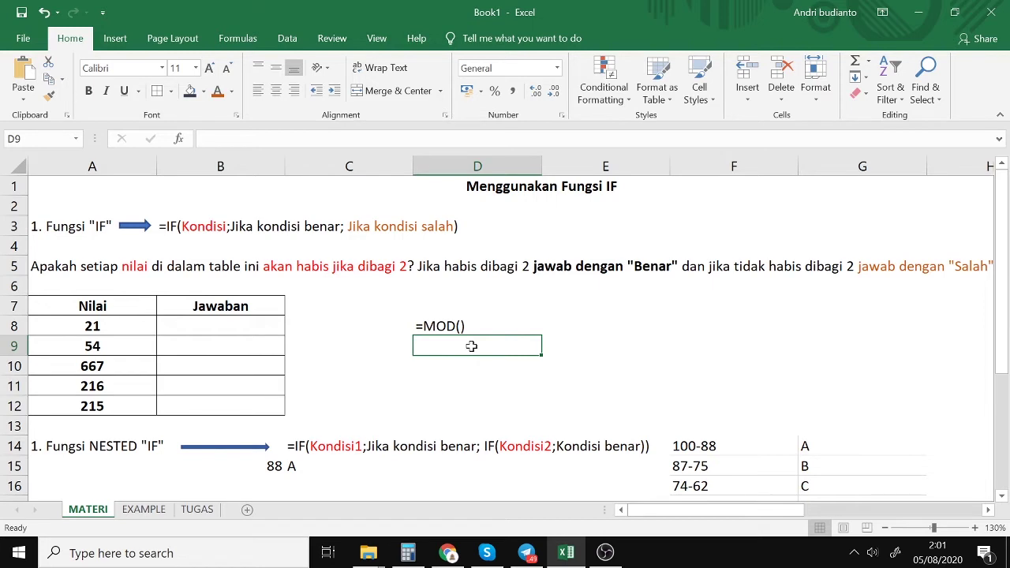
# - Start an IF formula in B8 with the condition MOD(A8;2)=0 as its logical test
pyautogui.click(199, 330)
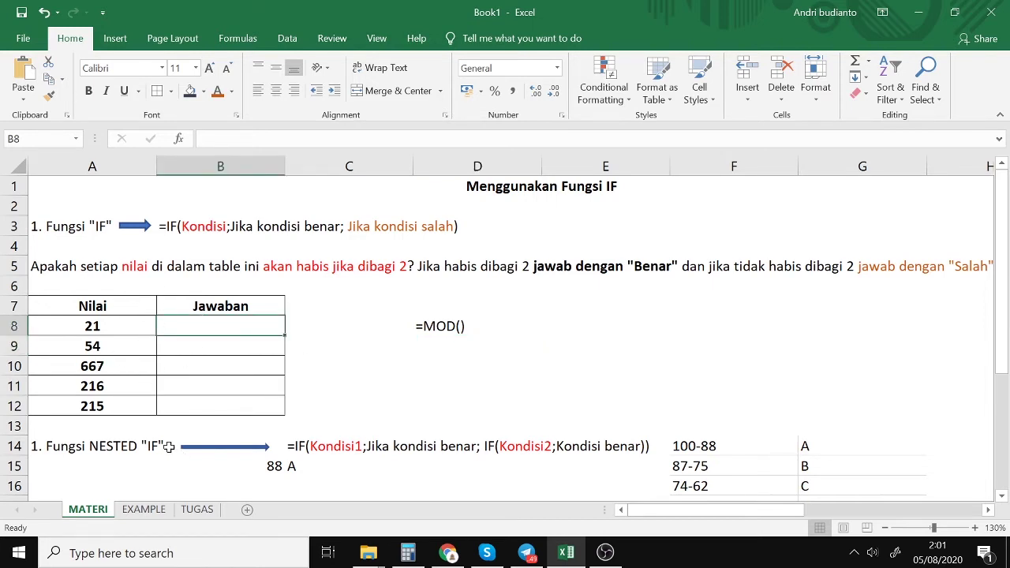
pyautogui.click(75, 269)
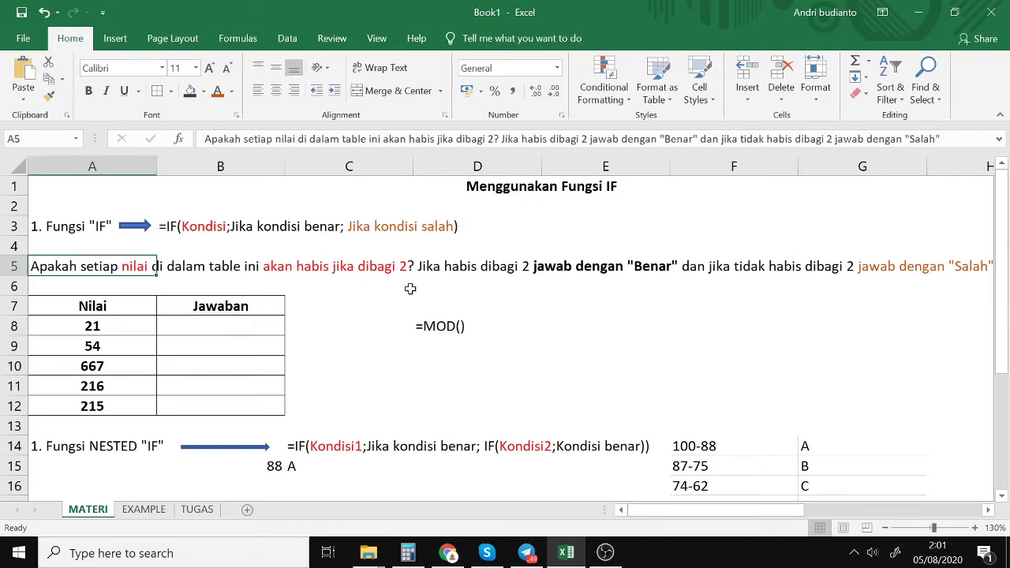
pyautogui.click(220, 326)
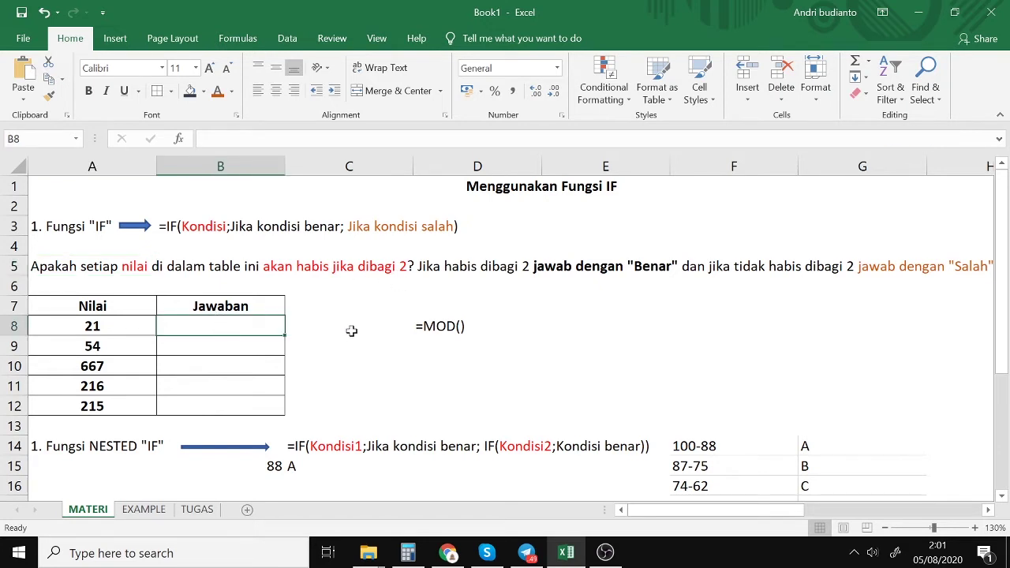
pyautogui.write('=')
pyautogui.write('I')
pyautogui.press('BackSpace')
pyautogui.write('IF(')
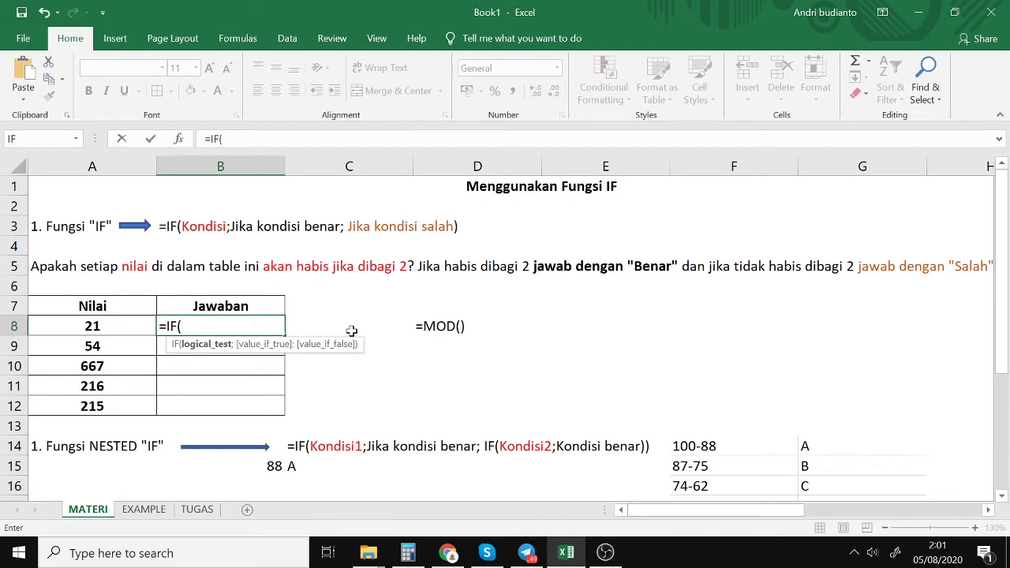
pyautogui.write('MOD')
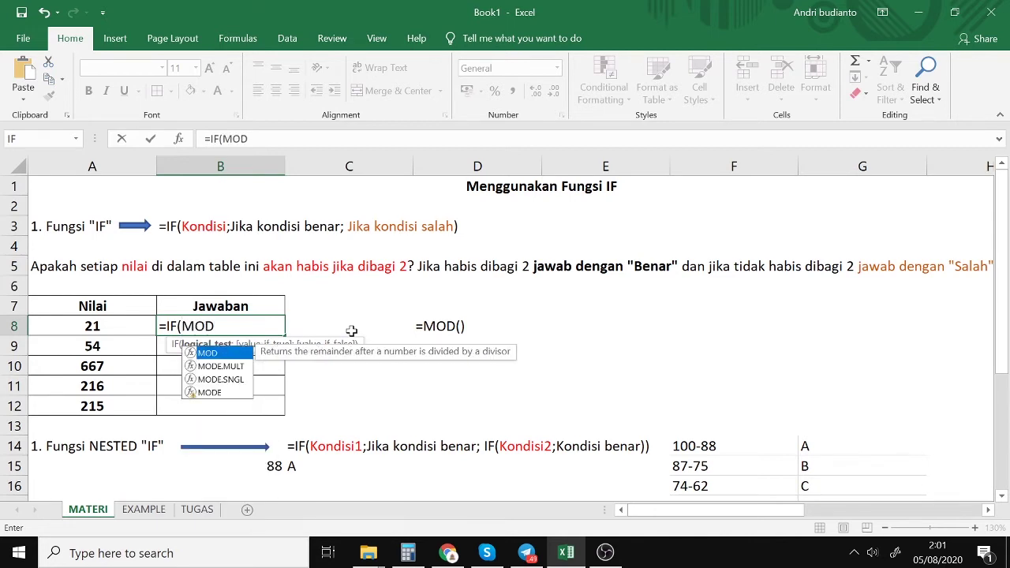
pyautogui.write('(')
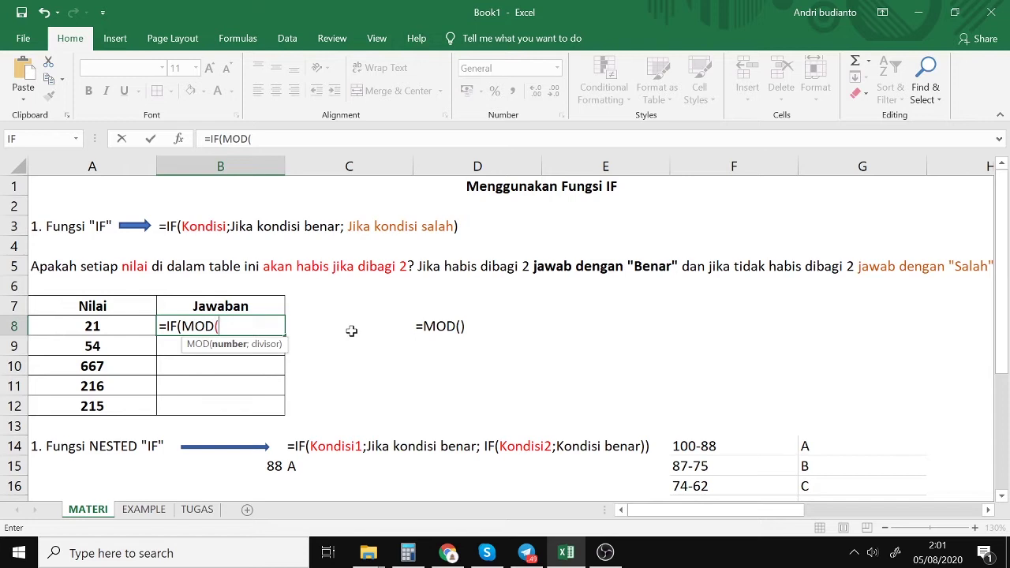
pyautogui.write('A')
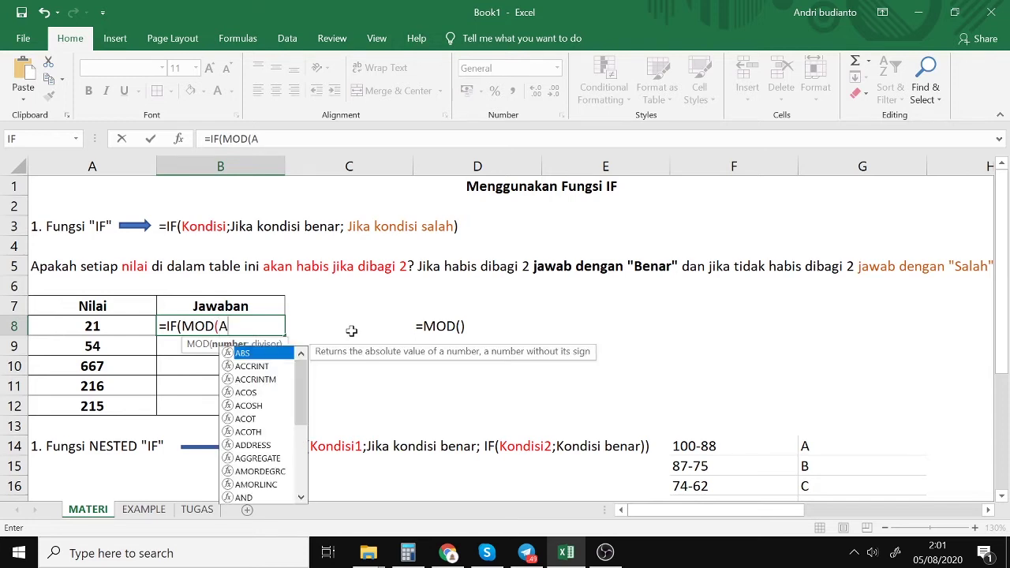
pyautogui.write('8')
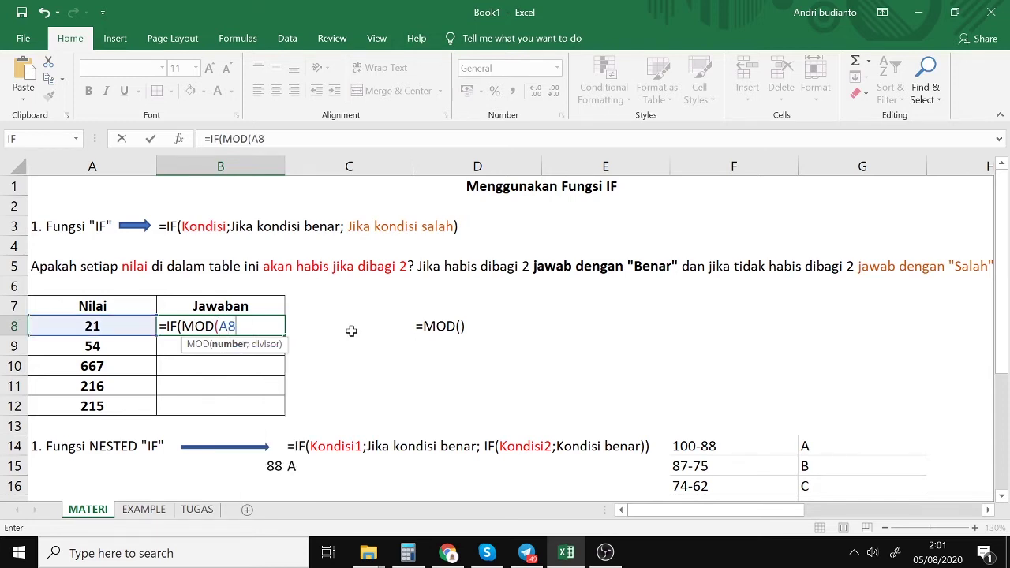
pyautogui.write(';2)=')
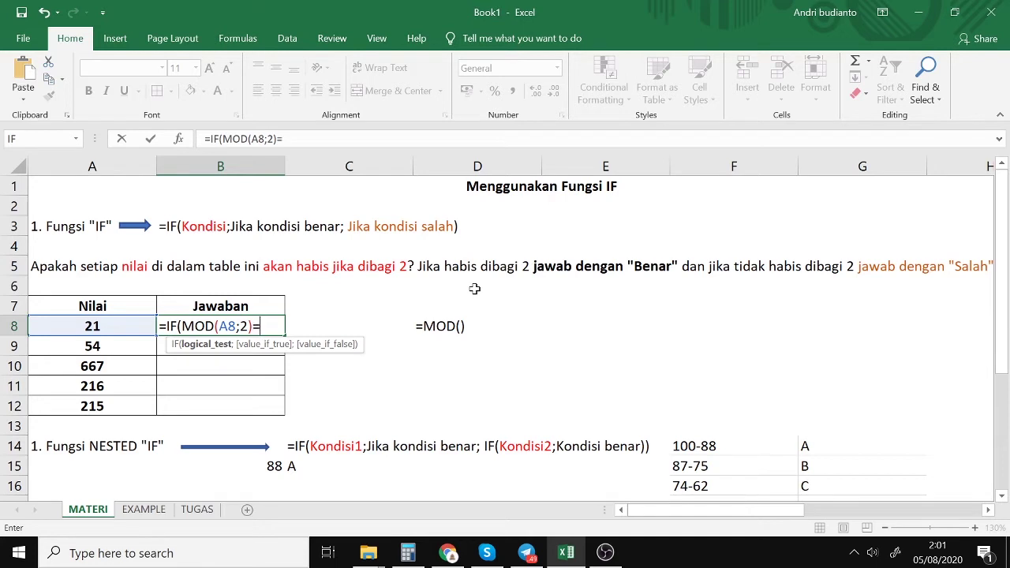
pyautogui.write('0')
pyautogui.write(';')
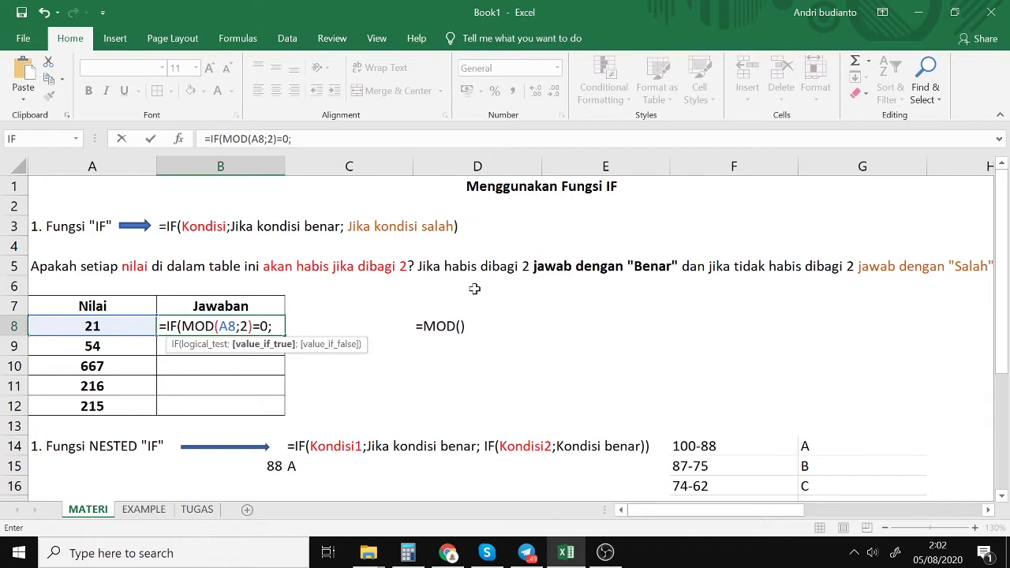
# - Complete the IF formula in B8 with "Benar" as the true result and "Salah" as the false result
pyautogui.write('"Benar";')
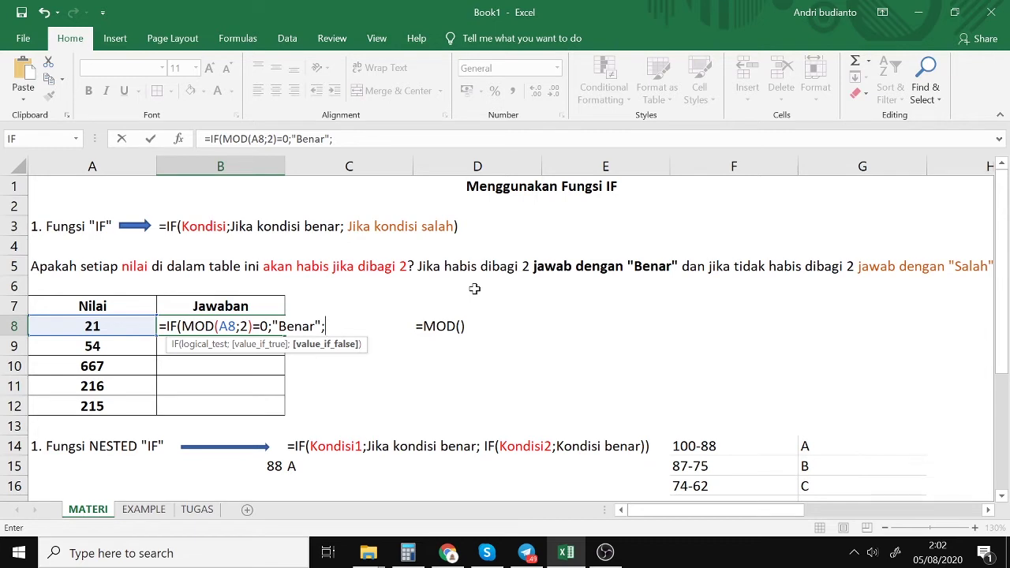
pyautogui.write('"Salah")')
pyautogui.press('Return')
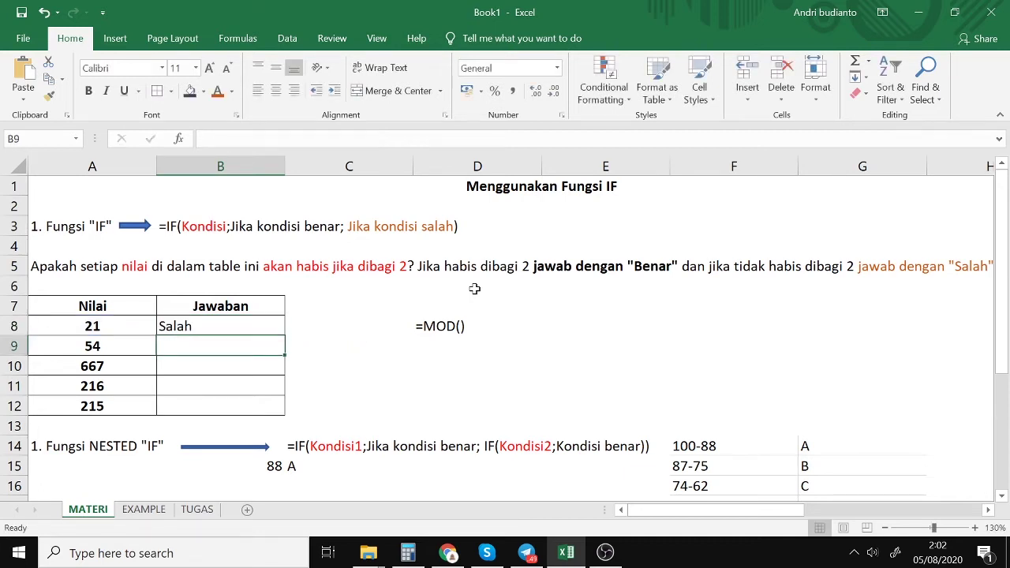
# - Review the formula in B8 and compare it with the remaining Nilai values in A9:A12
pyautogui.click(197, 325)
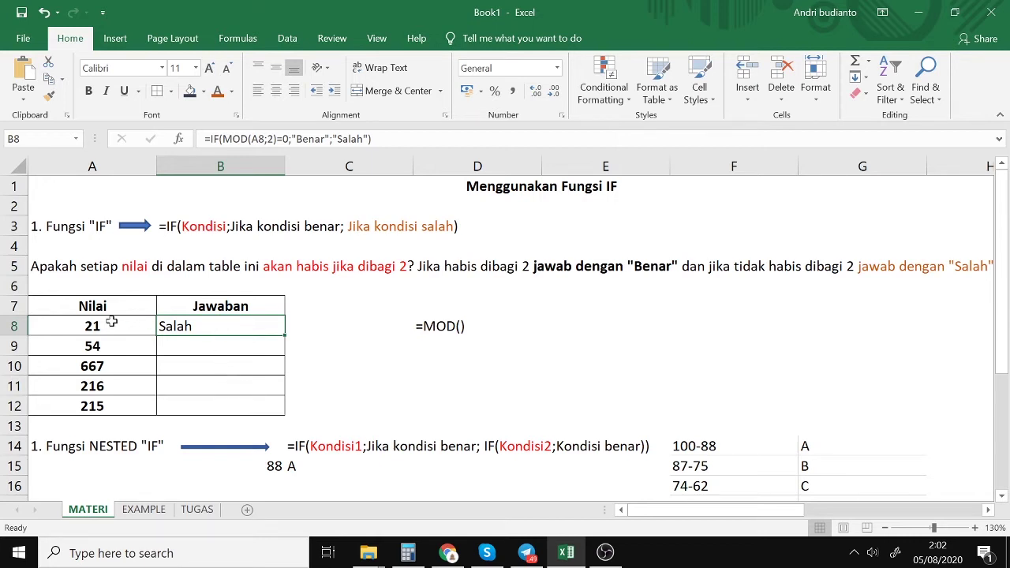
pyautogui.click(175, 348)
pyautogui.click(127, 350)
pyautogui.click(133, 383)
pyautogui.click(134, 402)
pyautogui.click(129, 351)
pyautogui.click(242, 329)
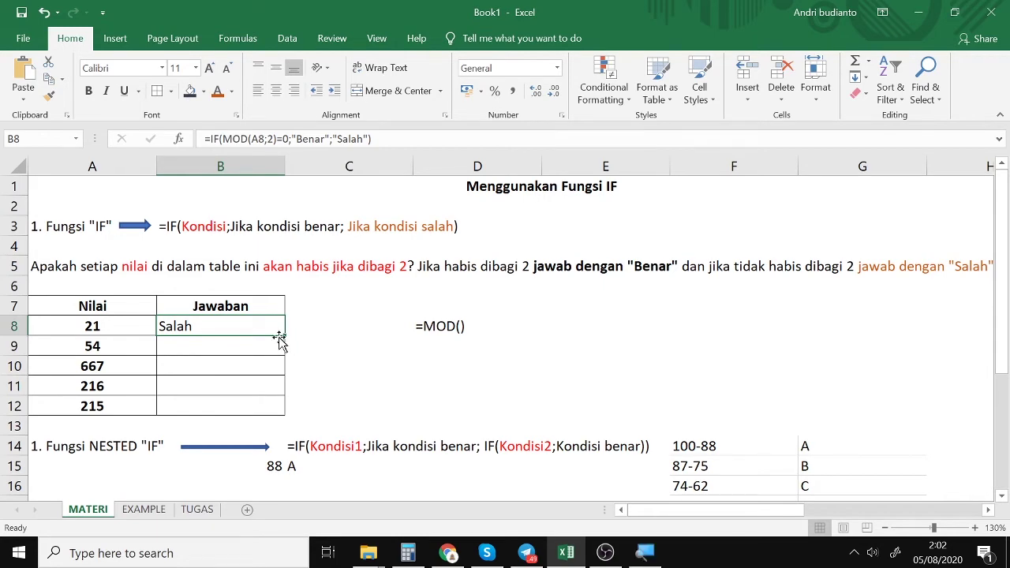
pyautogui.press('super')
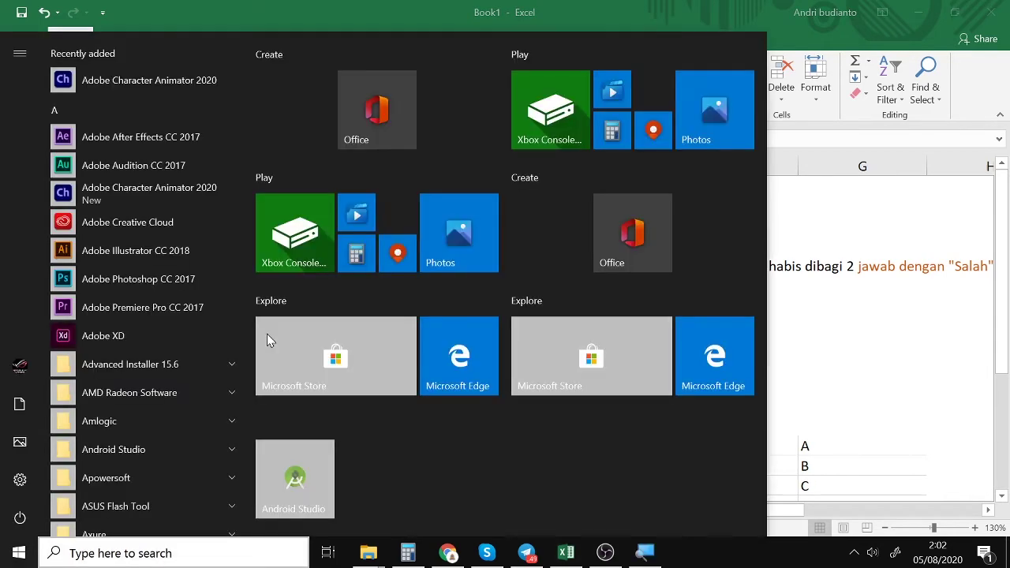
pyautogui.press('super')
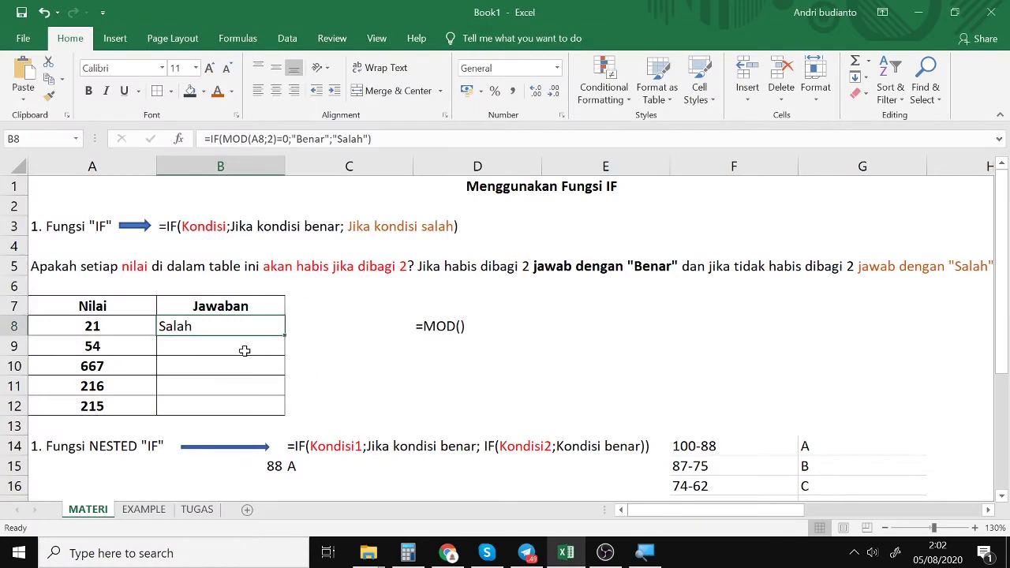
pyautogui.click(245, 350)
pyautogui.press('alt')
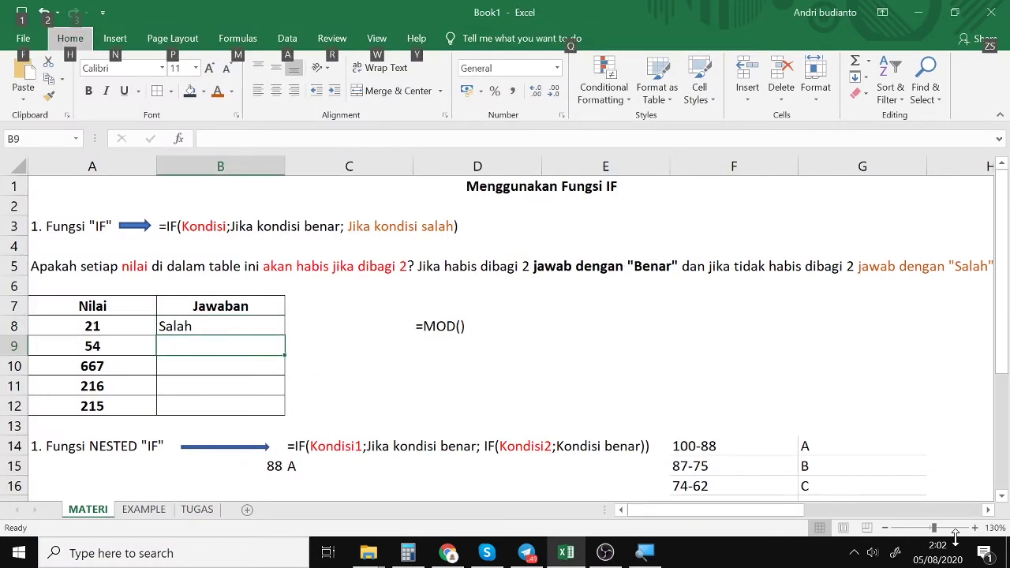
# - Set the worksheet zoom to 150% with the Nilai and Jawaban table fully in view
pyautogui.moveTo(934, 528); pyautogui.dragTo(959, 533)
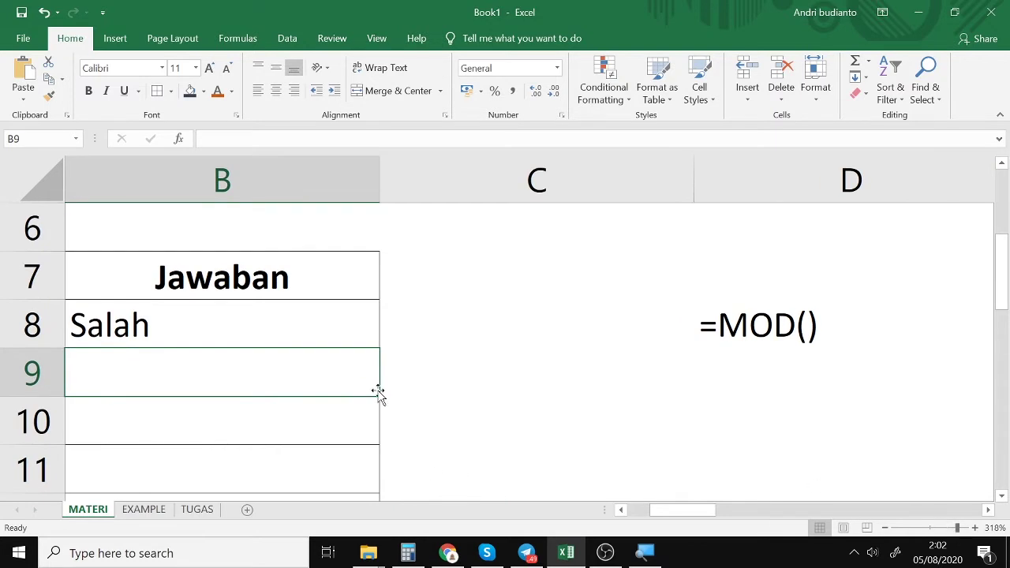
pyautogui.click(930, 529)
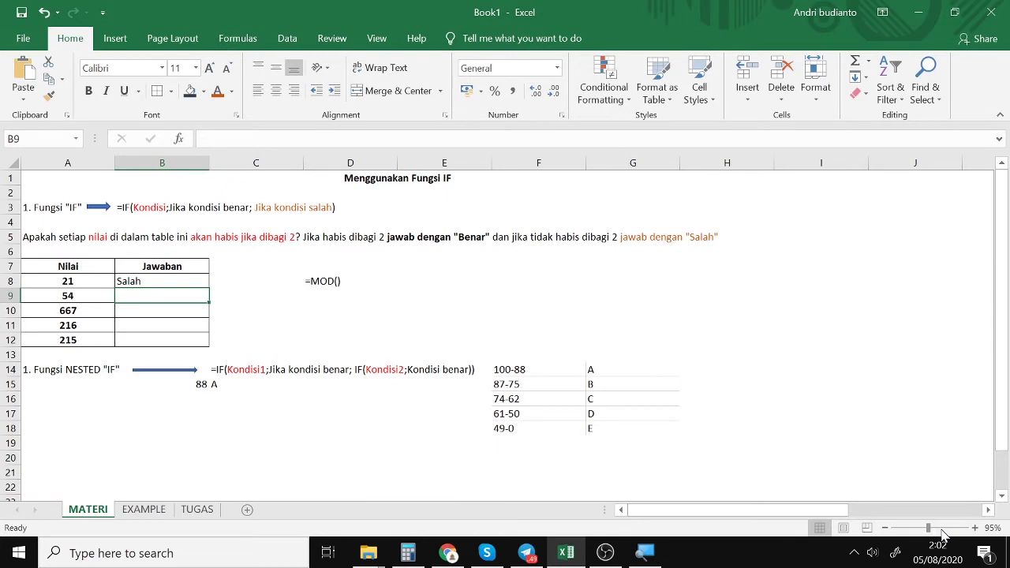
pyautogui.click(944, 529)
pyautogui.moveTo(944, 531); pyautogui.dragTo(938, 530)
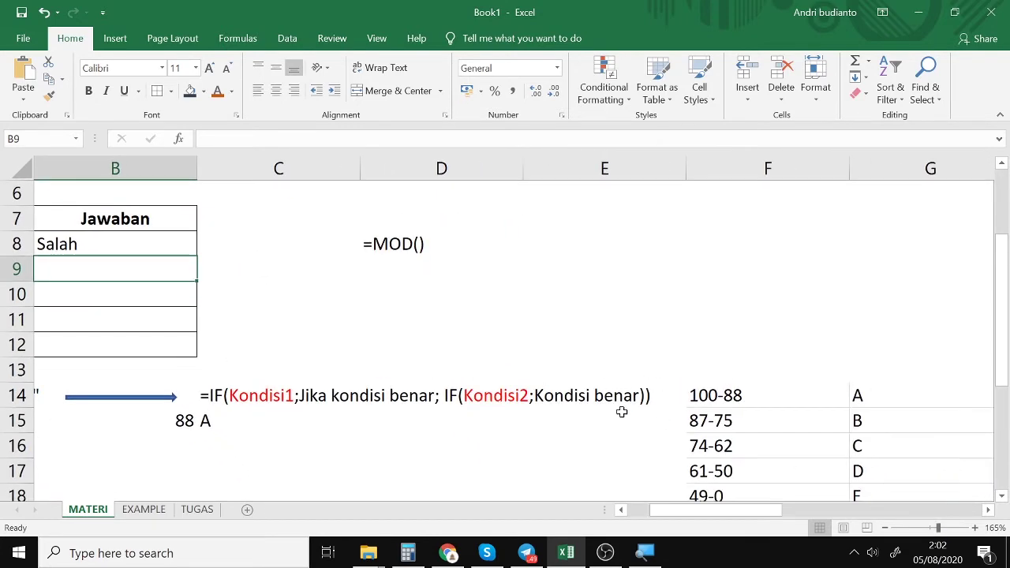
pyautogui.scroll(2, 621, 410)
pyautogui.scroll(-1, 621, 411)
pyautogui.click(887, 528)
pyautogui.click(887, 528)
pyautogui.click(886, 528)
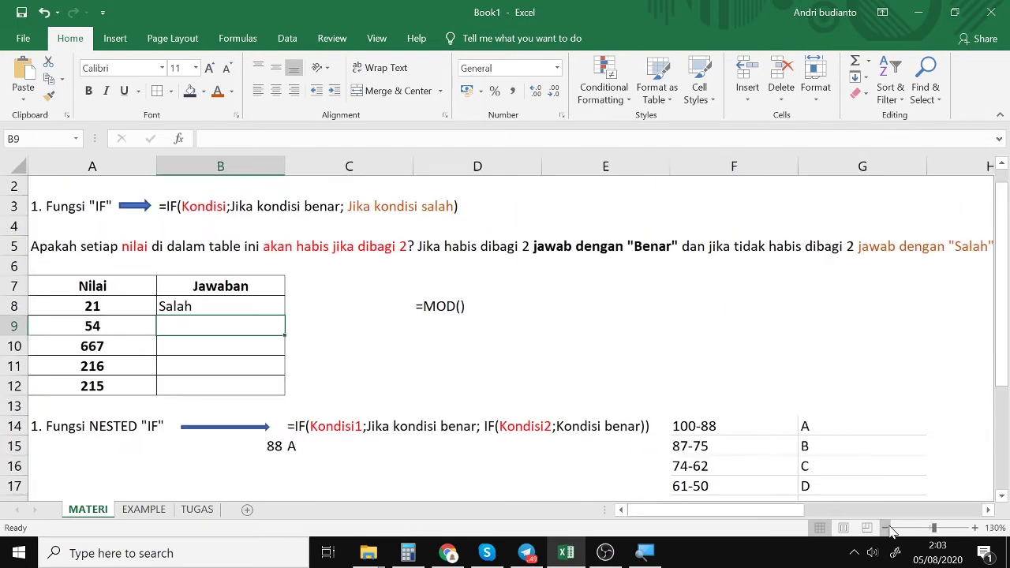
pyautogui.click(886, 528)
pyautogui.click(975, 528)
pyautogui.click(975, 528)
pyautogui.click(975, 528)
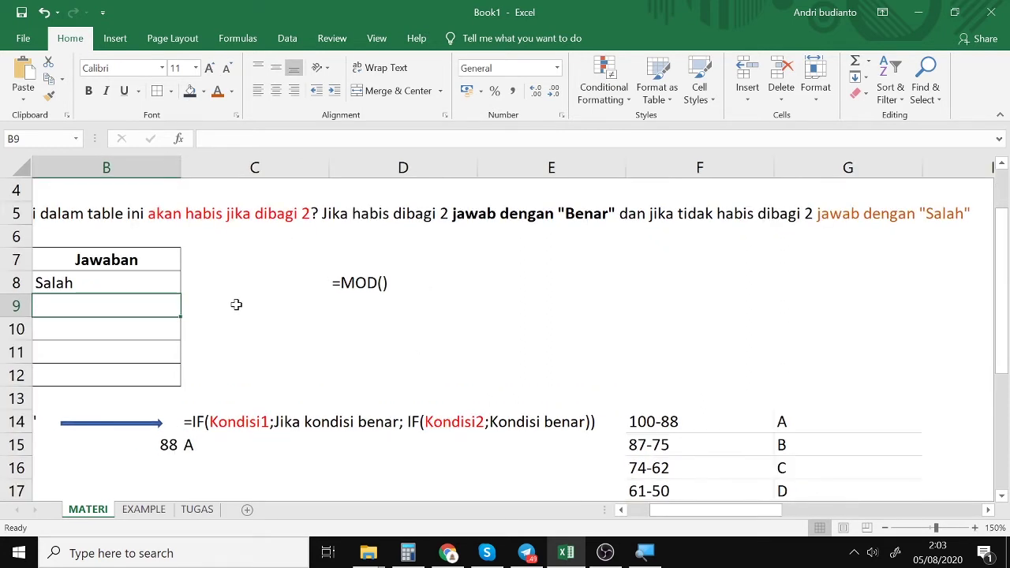
pyautogui.moveTo(681, 511); pyautogui.dragTo(660, 514)
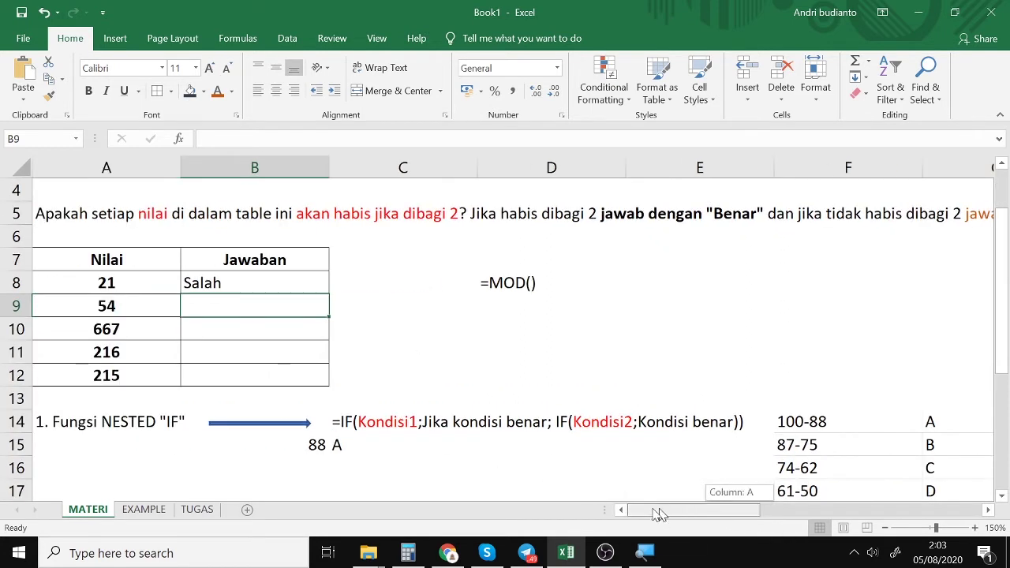
pyautogui.click(209, 280)
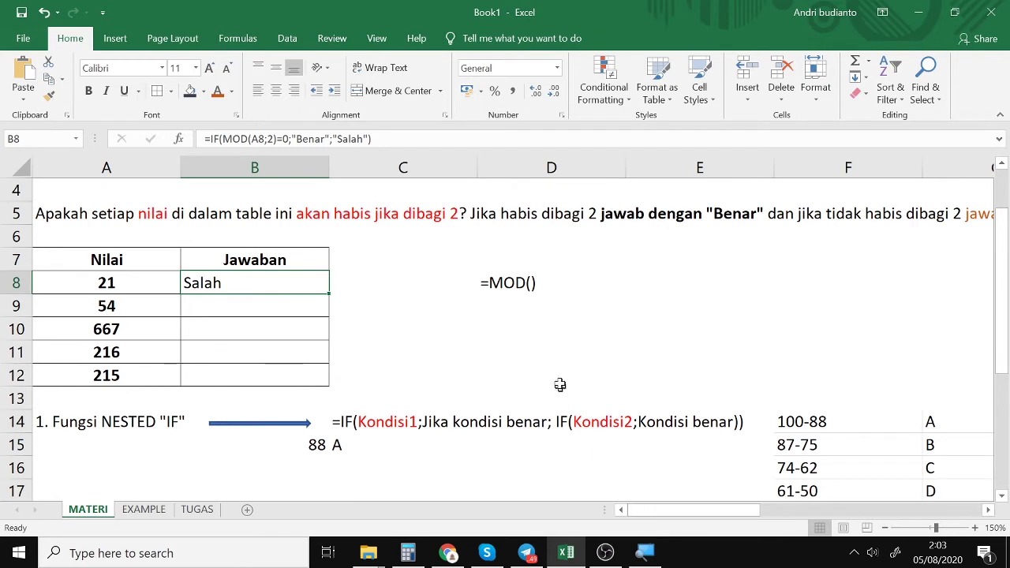
pyautogui.write('+')
pyautogui.press('Escape')
pyautogui.click(431, 352)
pyautogui.write('+')
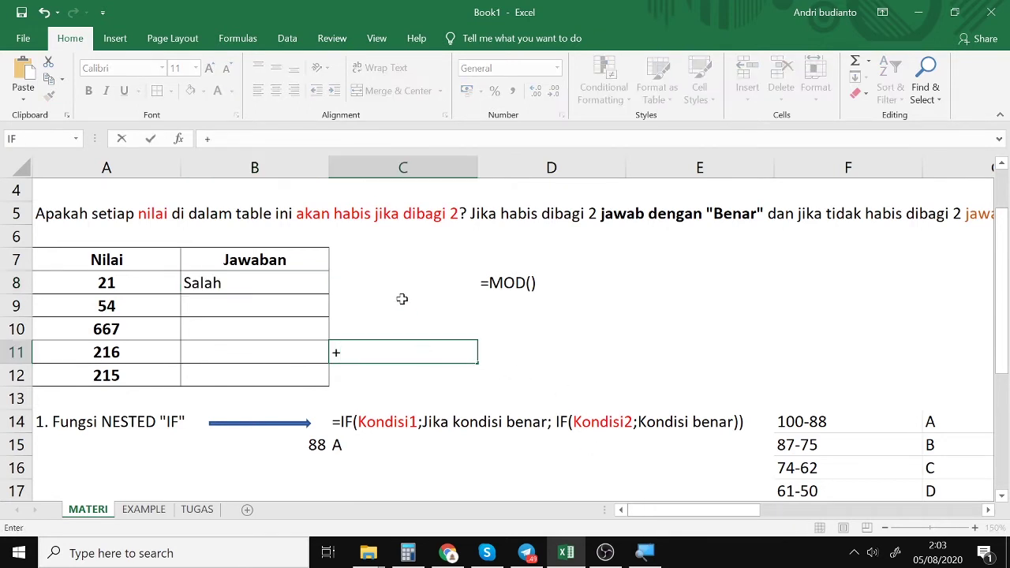
pyautogui.press('Escape')
# - Switch to the Magnifier and enlarge the screen to 200% for a closer view of the Jawaban column
pyautogui.click(653, 558)
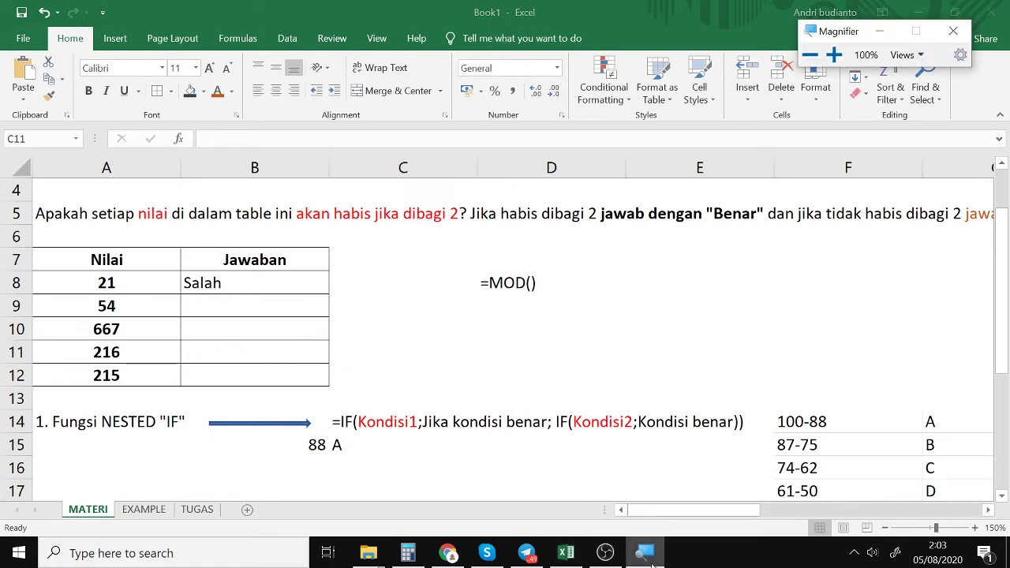
pyautogui.click(834, 54)
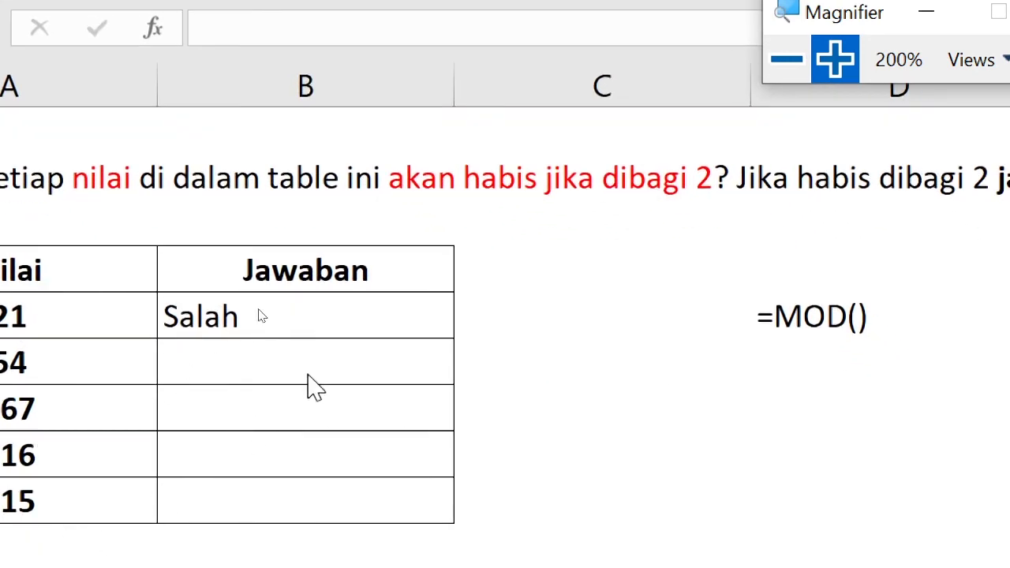
# - Copy the IF formula from B8 down through B12, then return the Magnifier to 100%
pyautogui.click(329, 342)
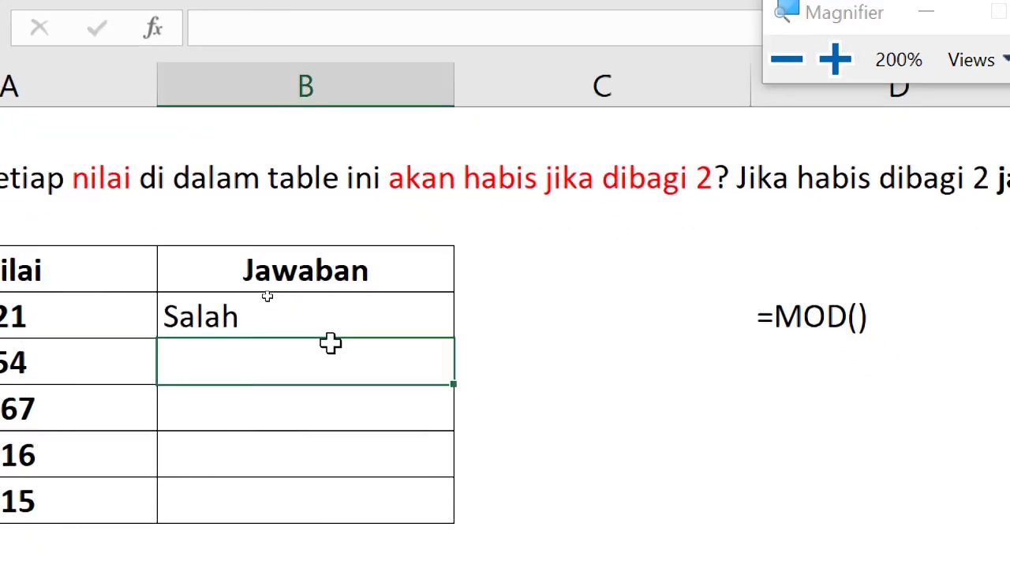
pyautogui.click(403, 323)
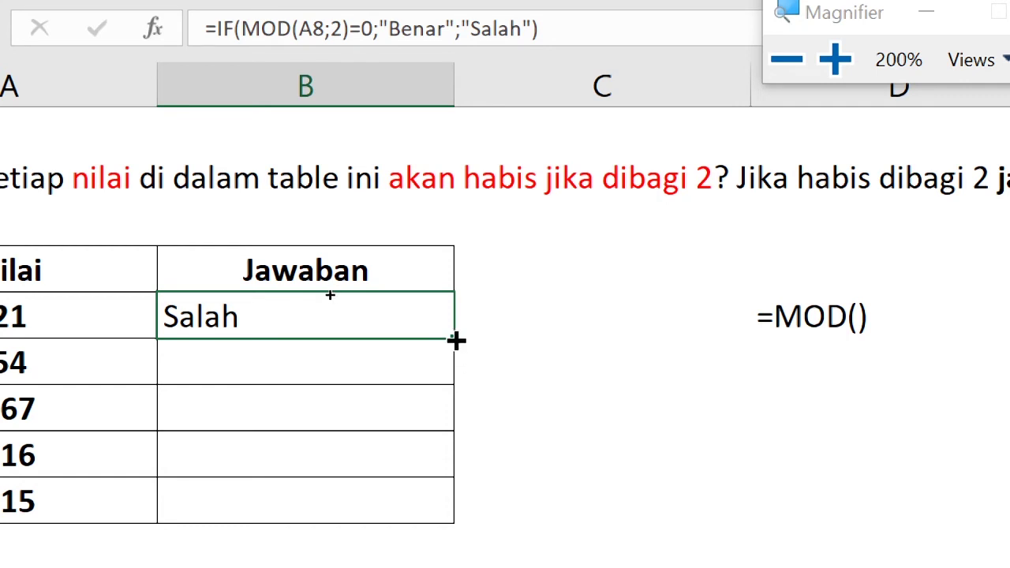
pyautogui.moveTo(455, 339); pyautogui.dragTo(442, 514)
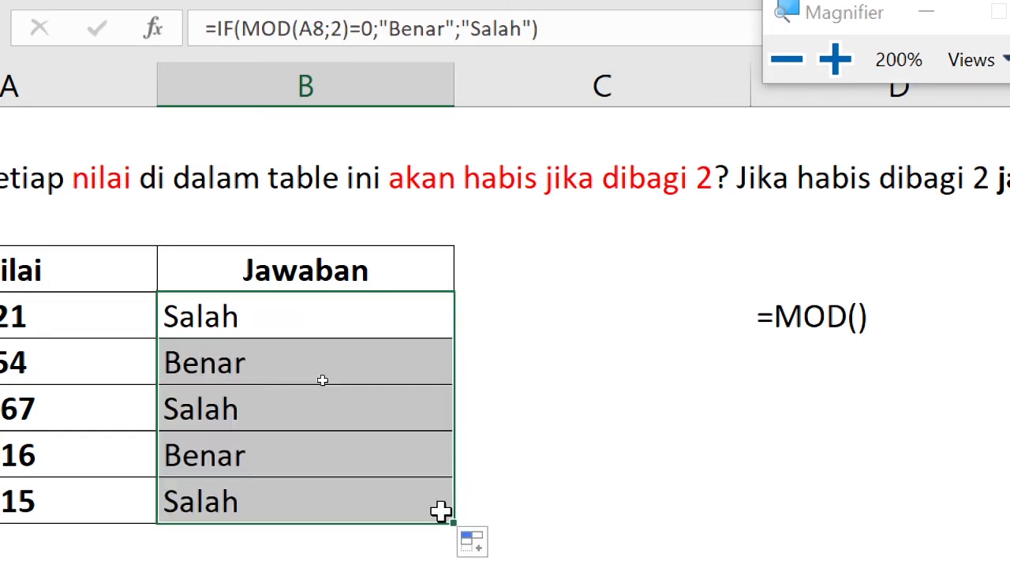
pyautogui.click(787, 59)
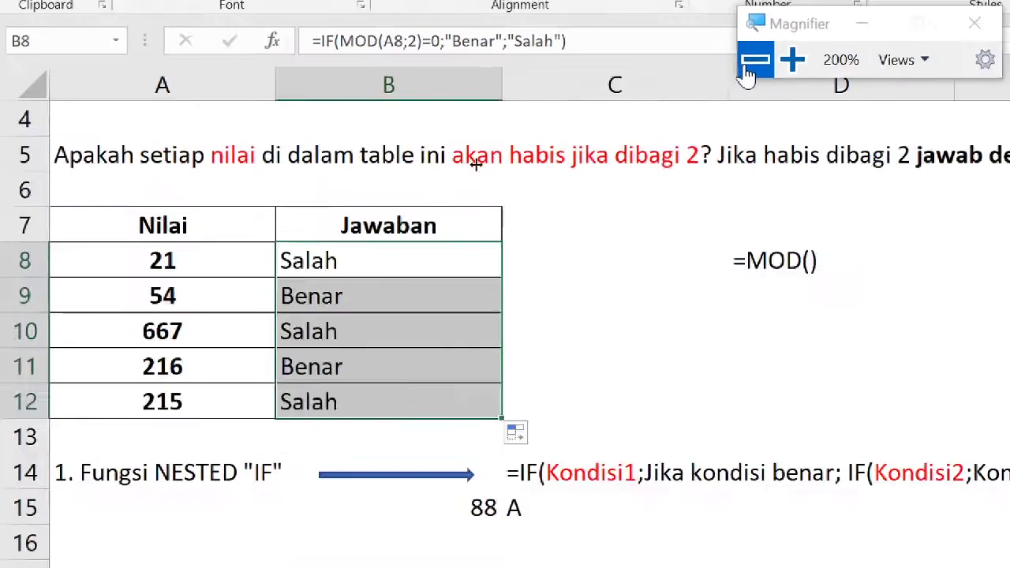
# - Go through the Jawaban cells B8:B12 and check the copied formula behind each result
pyautogui.click(505, 403)
pyautogui.click(249, 291)
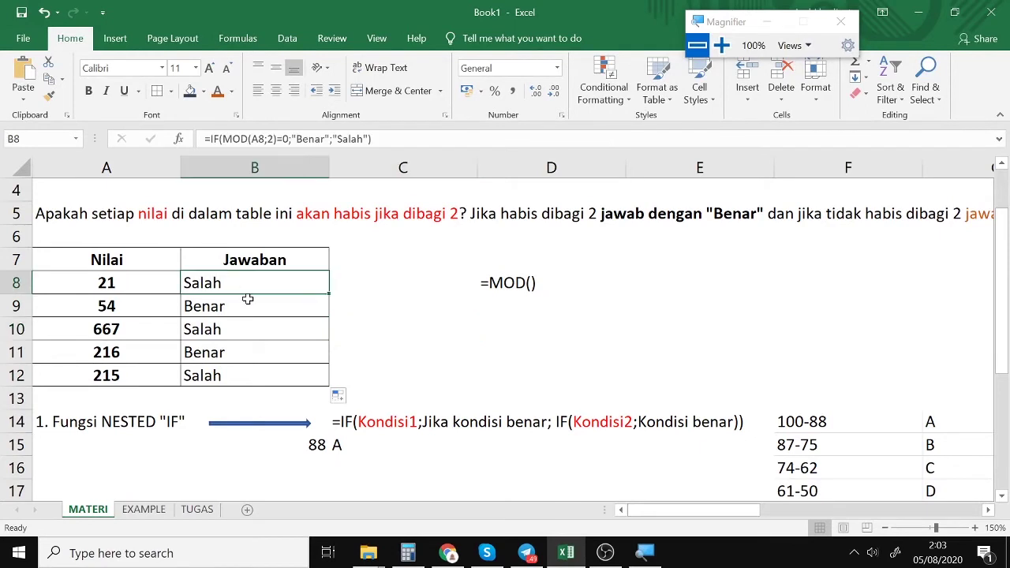
pyautogui.click(259, 300)
pyautogui.click(247, 291)
pyautogui.click(250, 313)
pyautogui.click(251, 329)
pyautogui.click(252, 352)
pyautogui.click(254, 371)
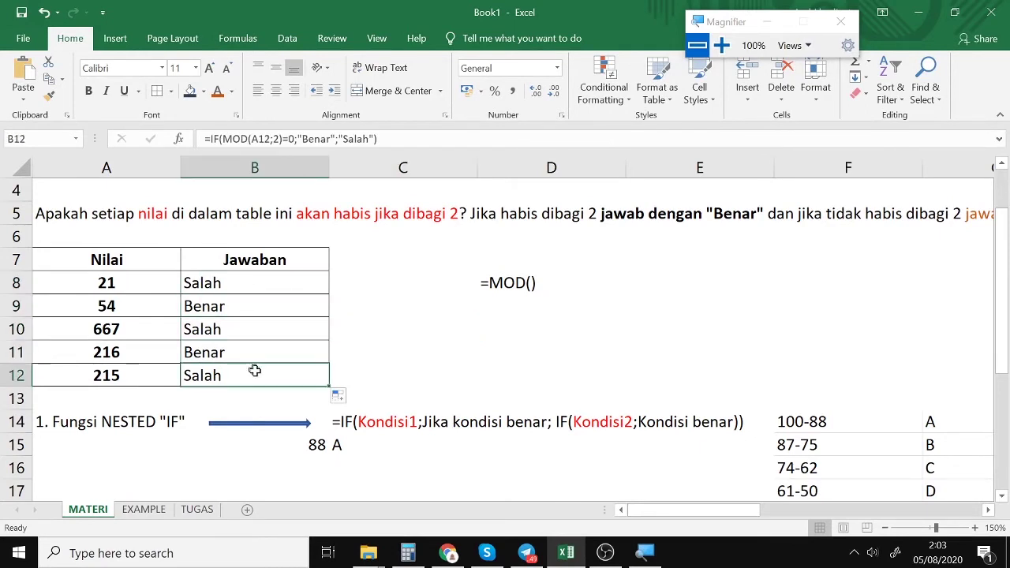
pyautogui.click(232, 326)
pyautogui.click(223, 292)
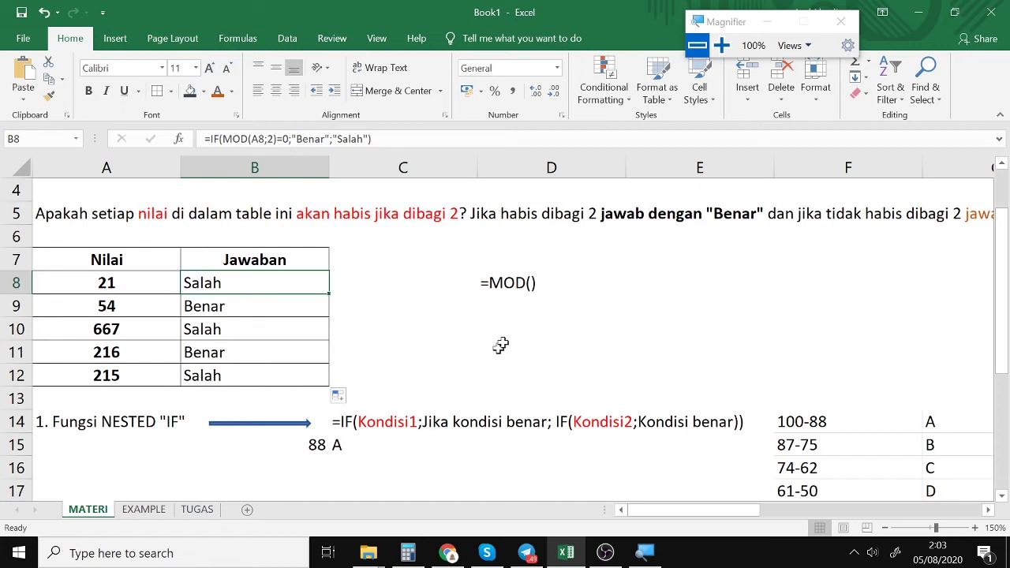
# - Delete the =MOD() note from D8
pyautogui.click(498, 289)
pyautogui.press('Delete')
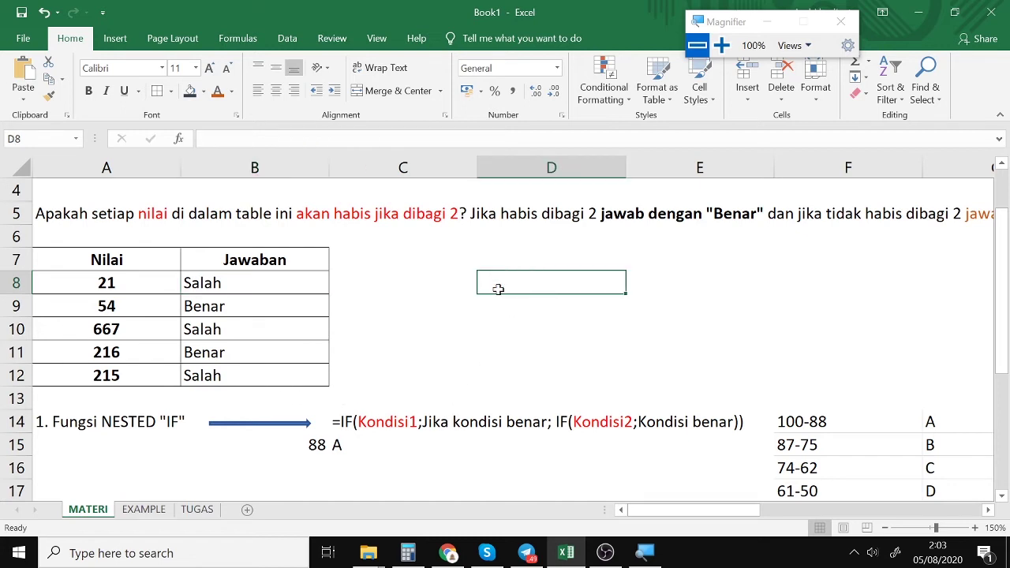
# - Examine the parts of the IF and MOD formula in B8 and compare it with the one in B9
pyautogui.click(297, 286)
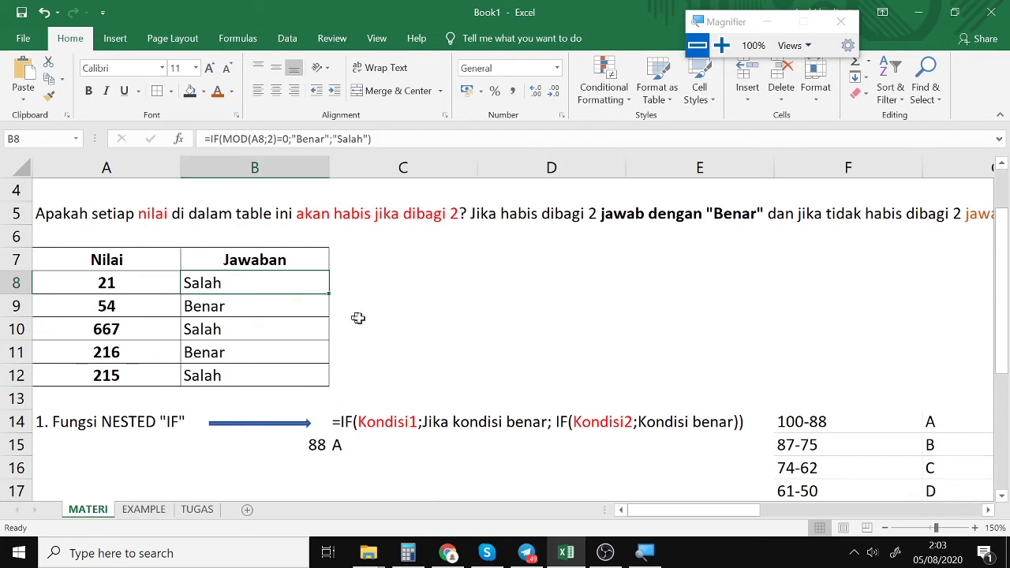
pyautogui.scroll(1, 348, 312)
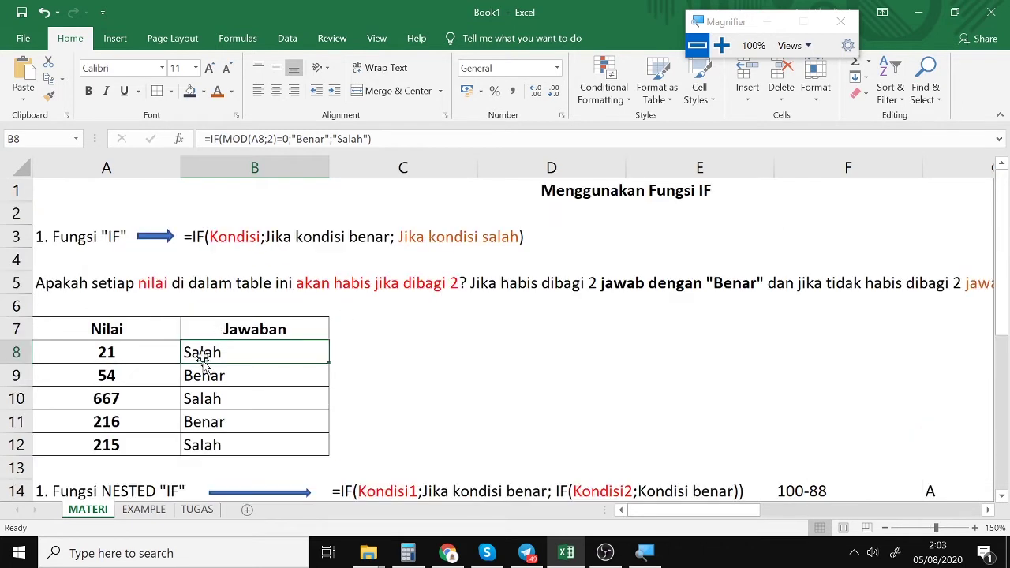
pyautogui.click(240, 139)
pyautogui.click(393, 140)
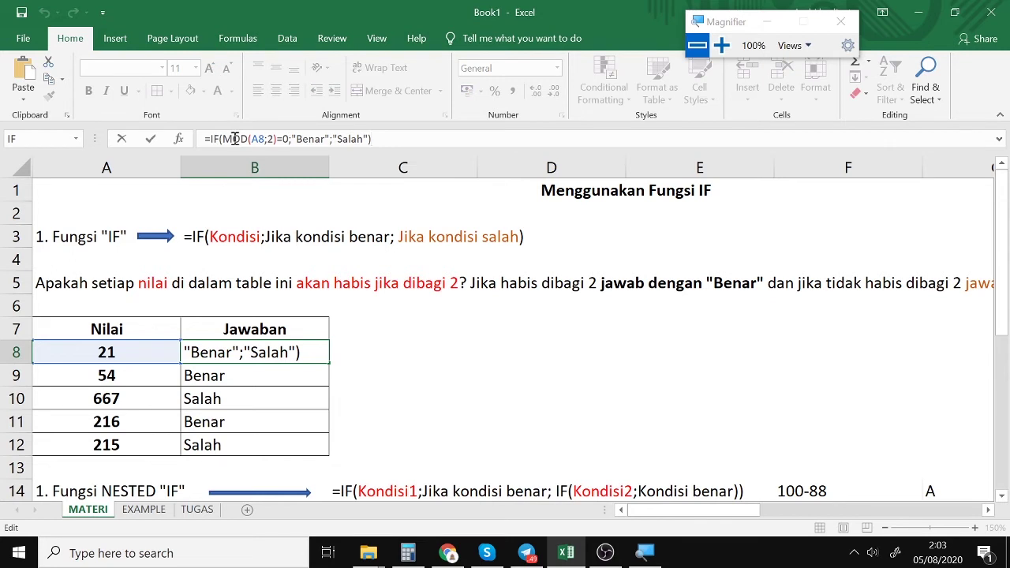
pyautogui.click(384, 317)
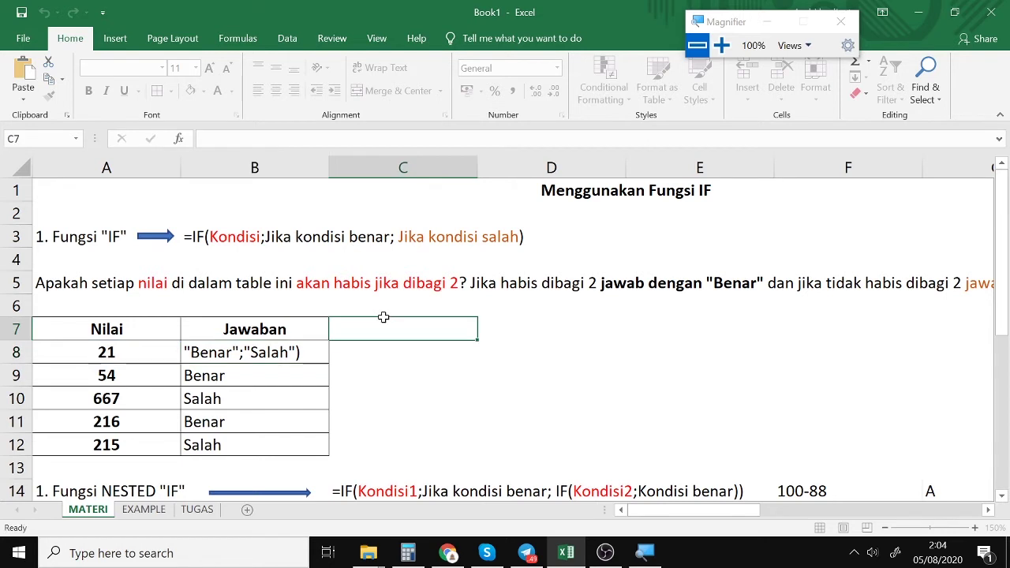
pyautogui.click(232, 352)
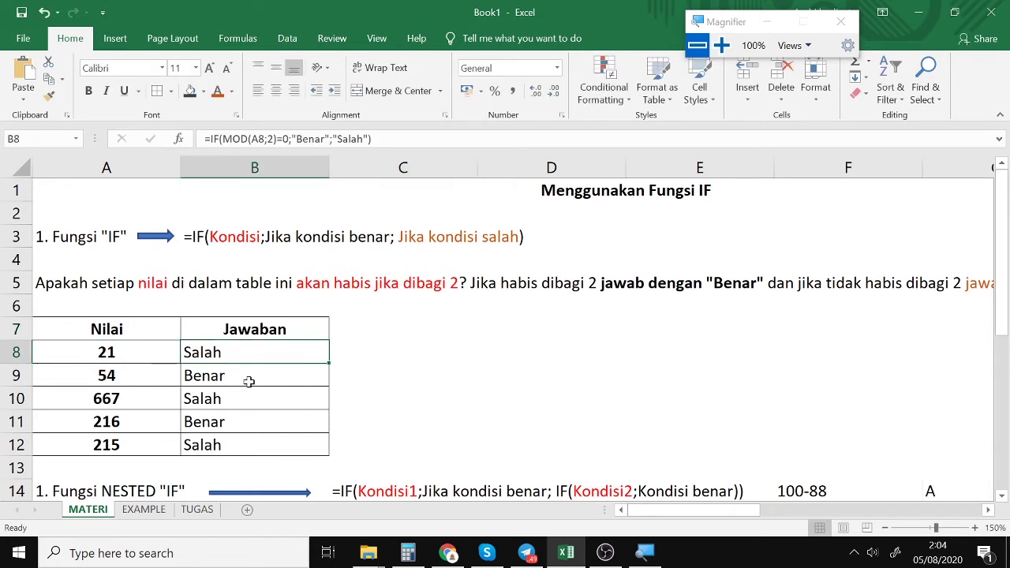
pyautogui.click(249, 381)
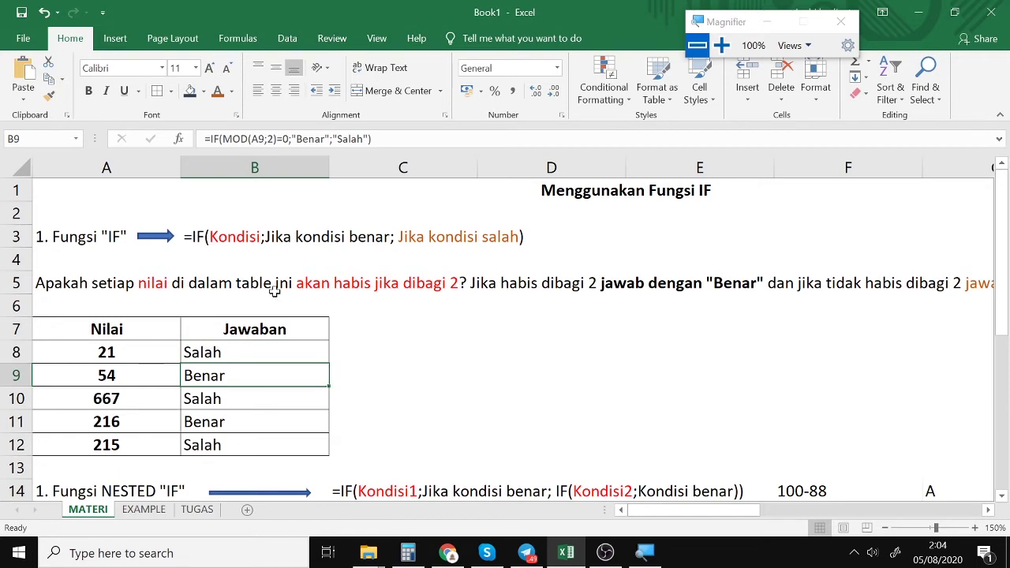
# - Renumber the heading in A14 so it reads 2. Fungsi NESTED "IF"
pyautogui.scroll(-2, 273, 291)
pyautogui.scroll(2, 273, 290)
pyautogui.click(16, 491)
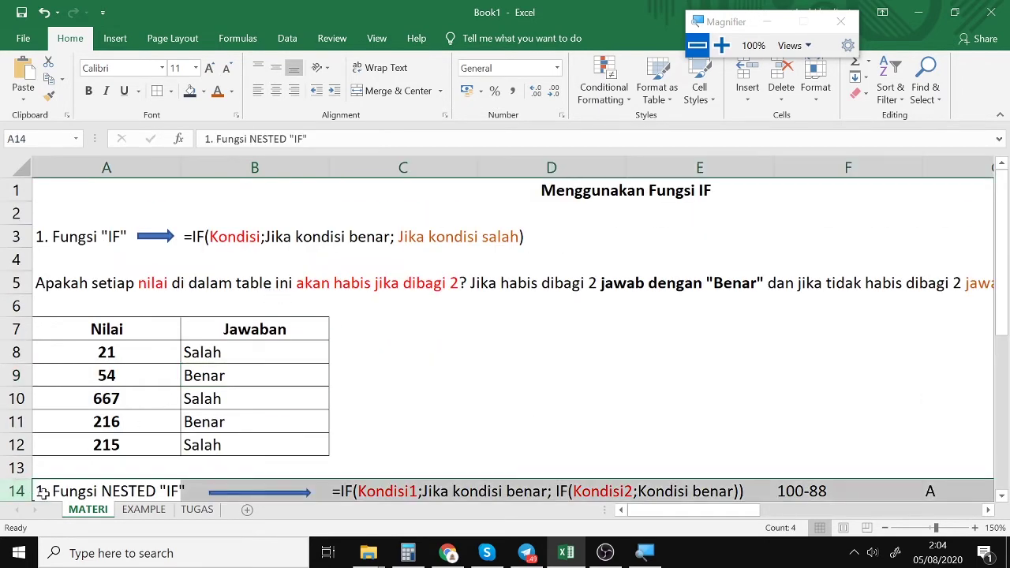
pyautogui.click(214, 138)
pyautogui.press('BackSpace')
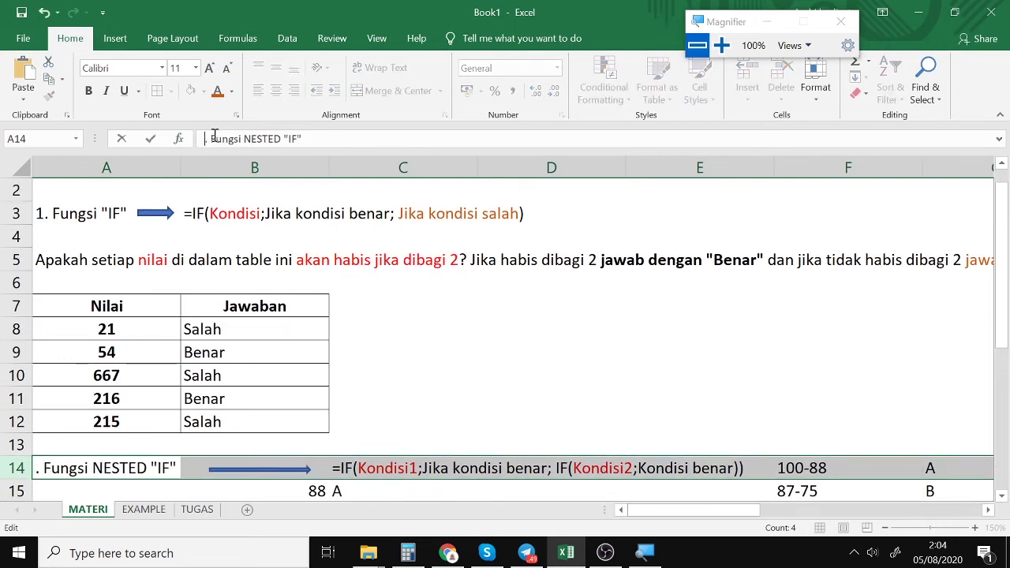
pyautogui.write('2')
pyautogui.press('Return')
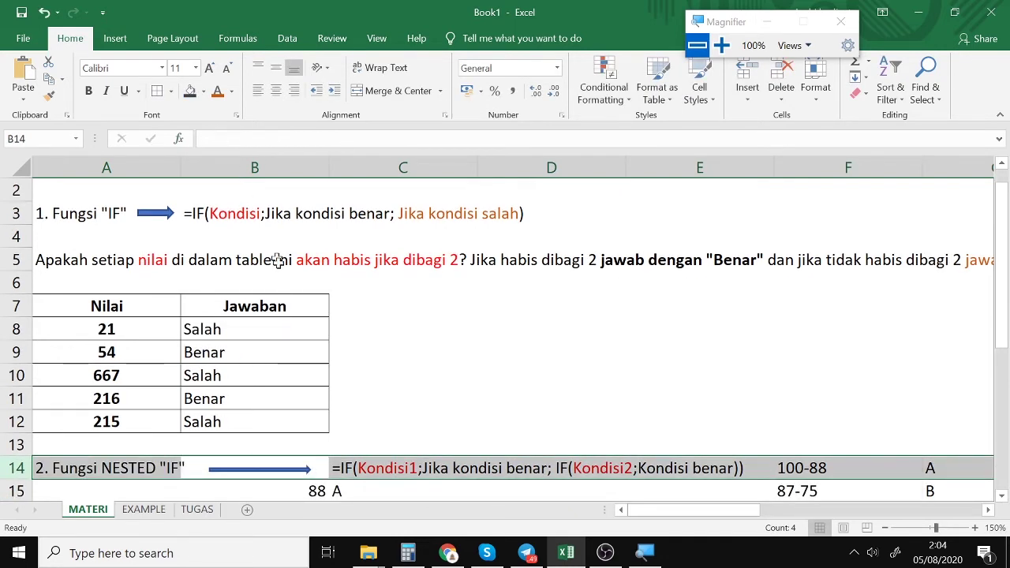
pyautogui.click(412, 396)
pyautogui.click(158, 466)
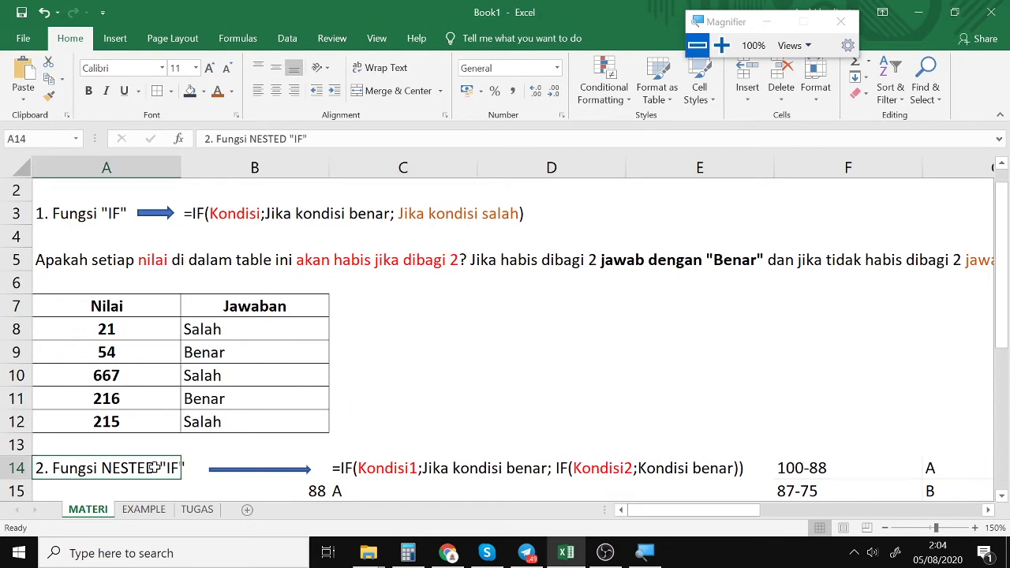
# - Look over the NESTED "IF" section and compare it with the single-condition question in row 5
pyautogui.scroll(-2, 155, 468)
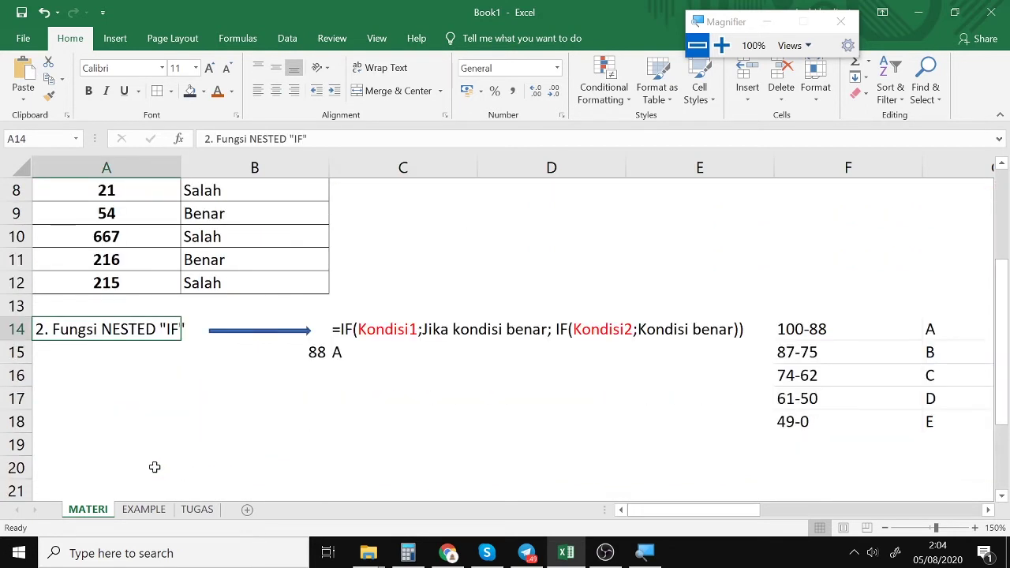
pyautogui.click(260, 402)
pyautogui.click(280, 357)
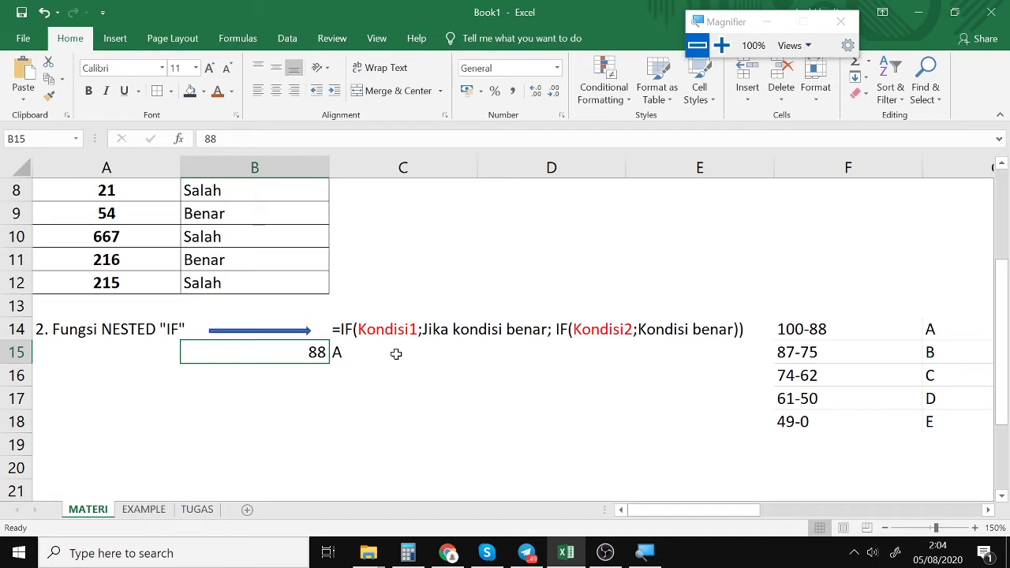
pyautogui.scroll(3, 397, 353)
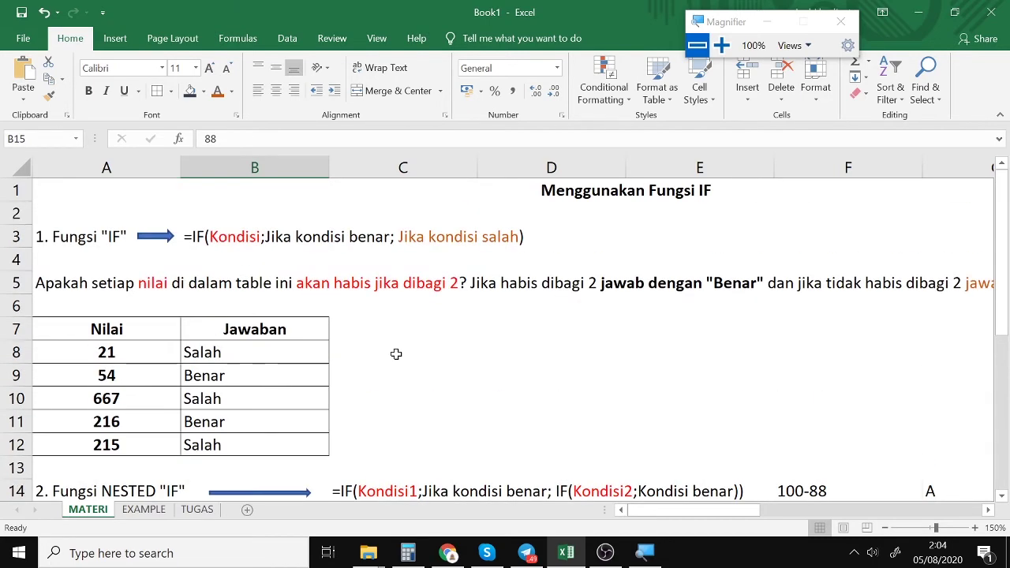
pyautogui.click(442, 286)
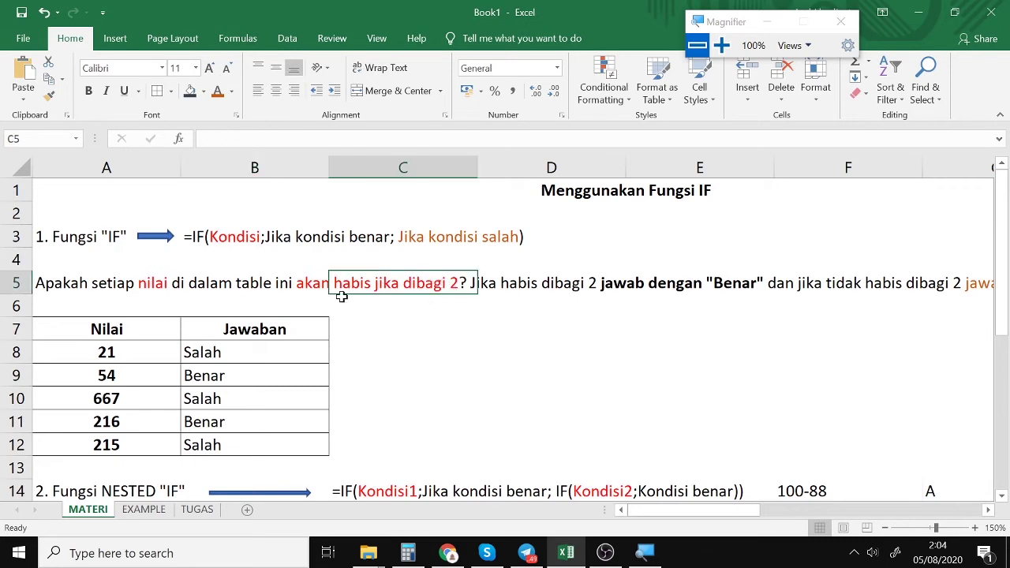
pyautogui.scroll(-3, 452, 287)
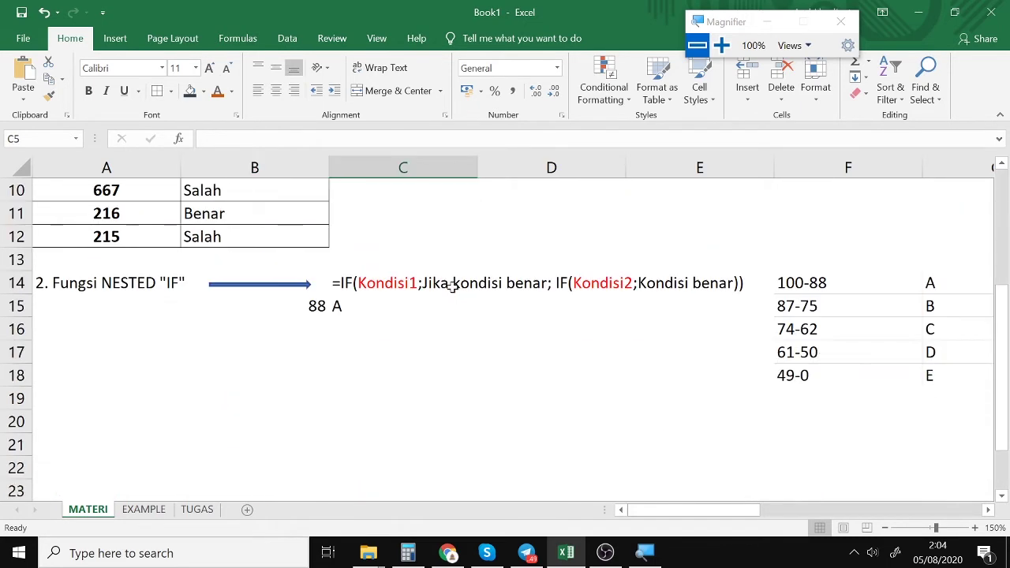
pyautogui.scroll(2, 452, 287)
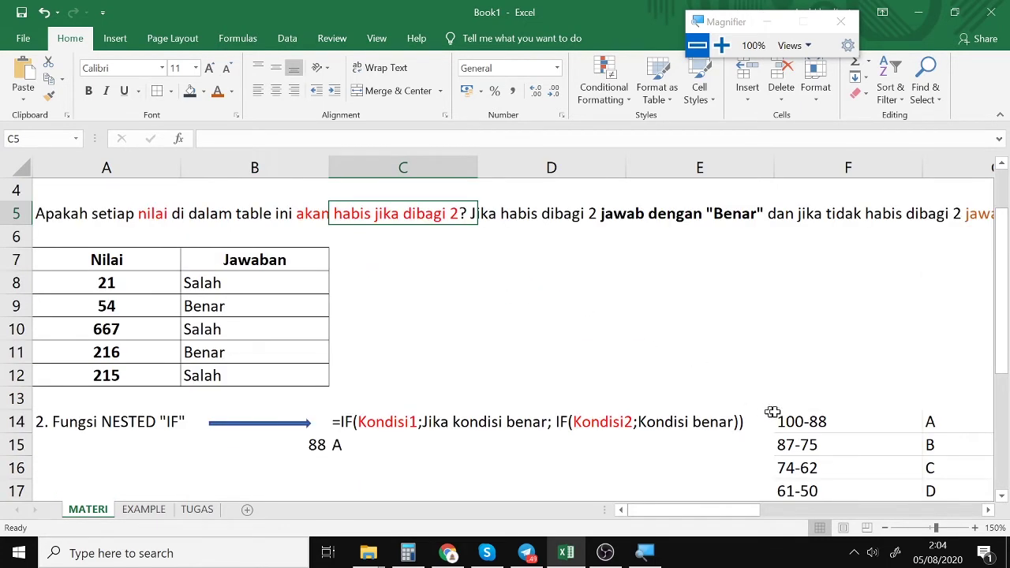
# - Examine the score ranges starting at F14 and the letter grades assigned to them in column G
pyautogui.click(826, 419)
pyautogui.scroll(-1, 828, 423)
pyautogui.click(829, 441)
pyautogui.press('Up')
pyautogui.press('Up')
pyautogui.press('Up')
pyautogui.press('Up')
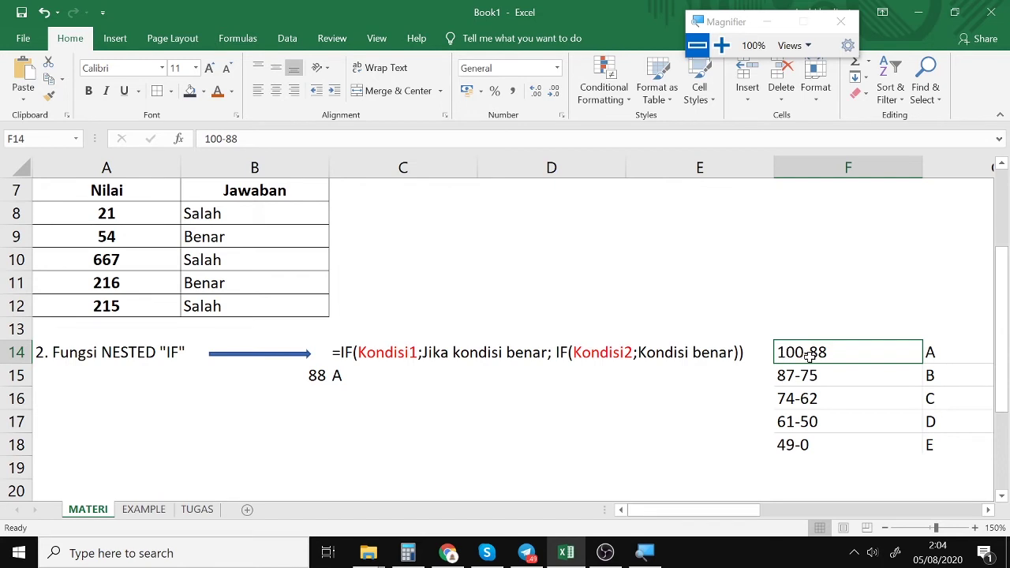
pyautogui.click(949, 360)
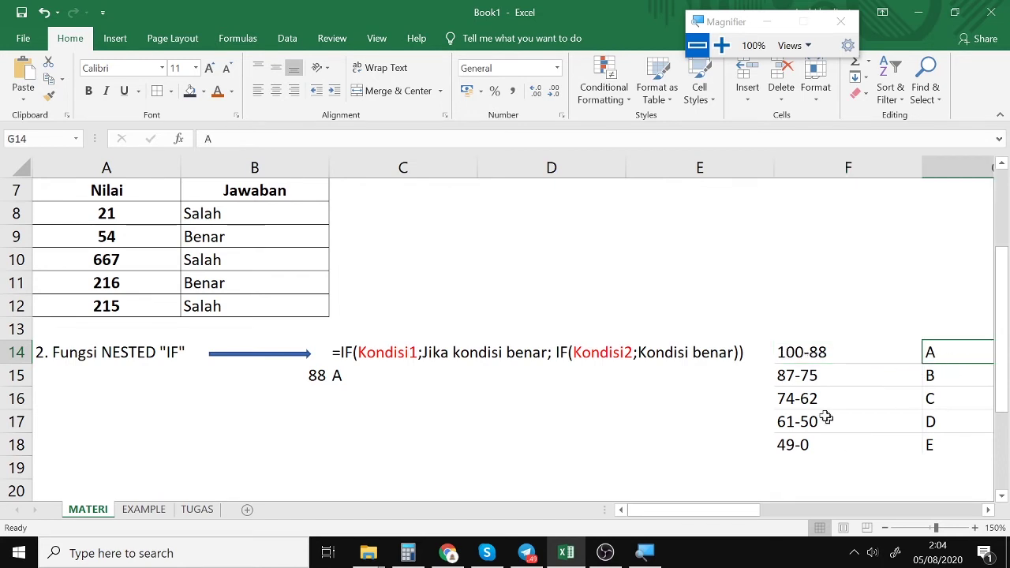
pyautogui.click(786, 375)
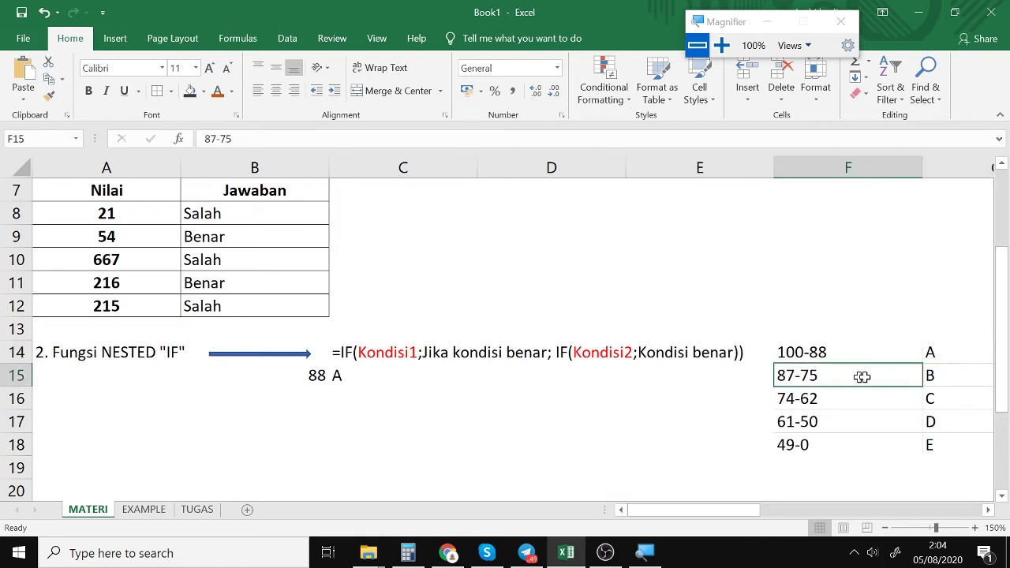
pyautogui.click(944, 376)
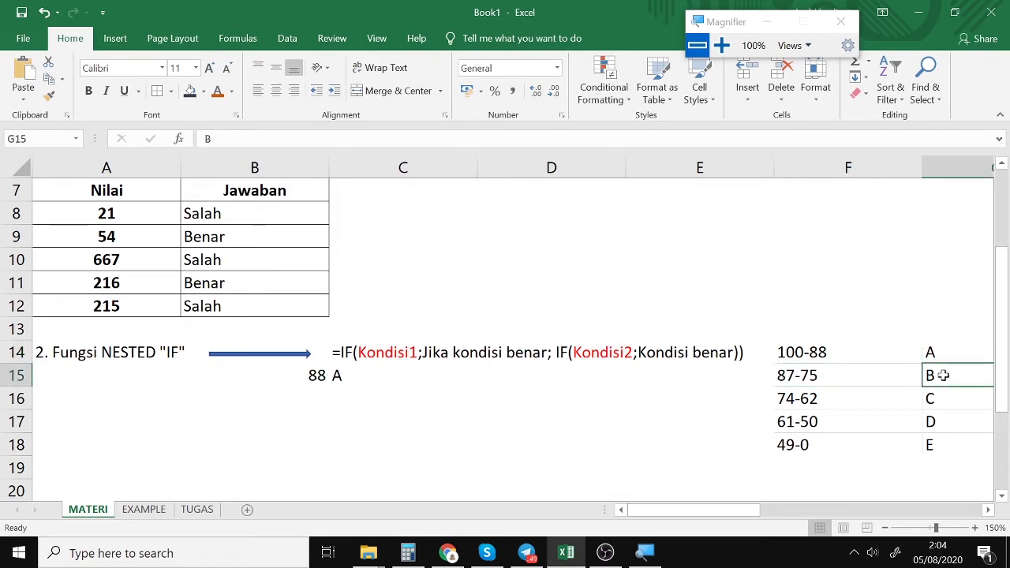
# - Inspect the nested IF formula in C15, its input score in B15 and the syntax in C14
pyautogui.click(360, 389)
pyautogui.click(333, 376)
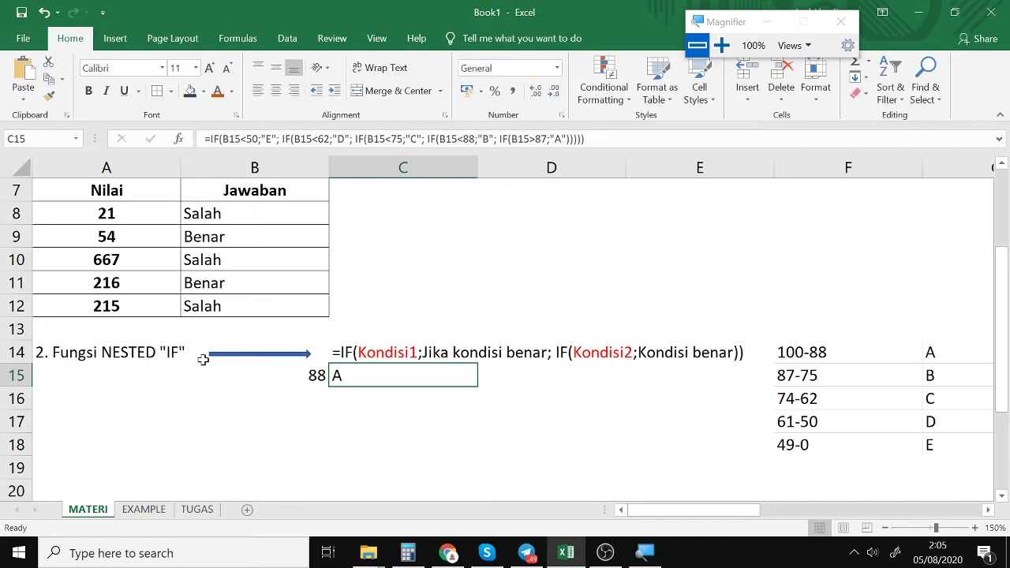
pyautogui.click(309, 397)
pyautogui.click(283, 381)
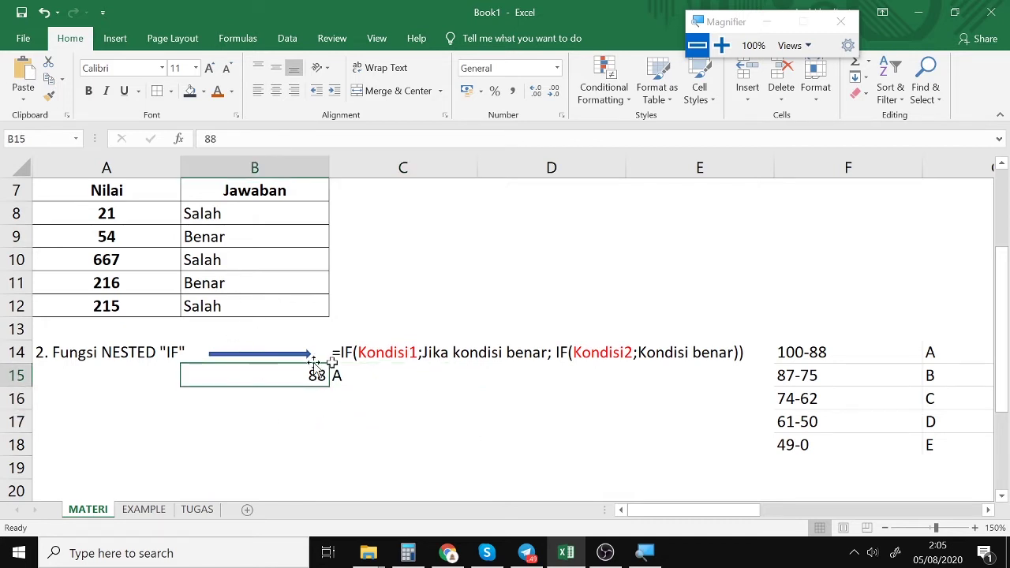
pyautogui.click(364, 353)
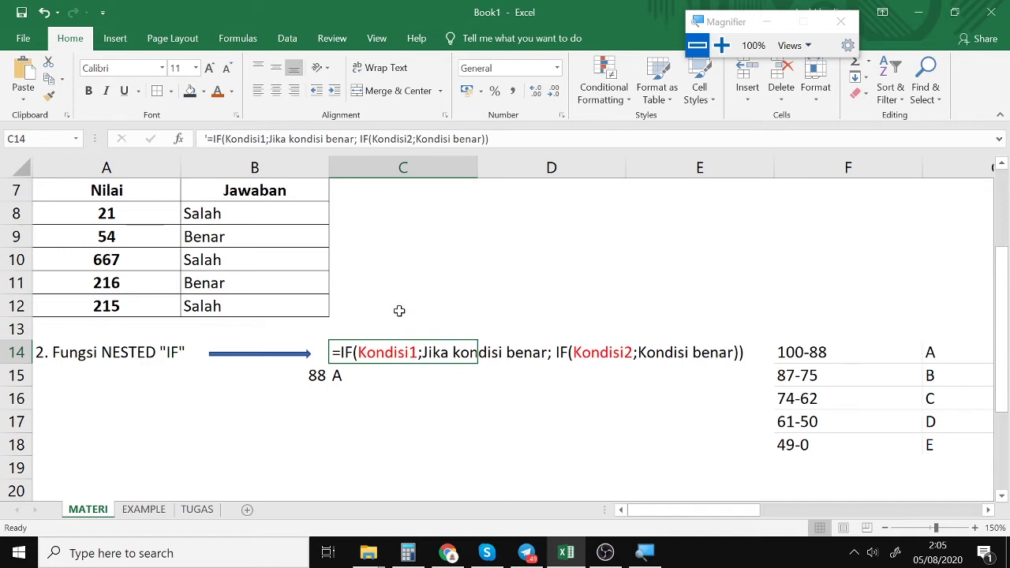
# - Review the single IF syntax in B3 and compare its arguments with the MOD formula in B8
pyautogui.scroll(2, 399, 311)
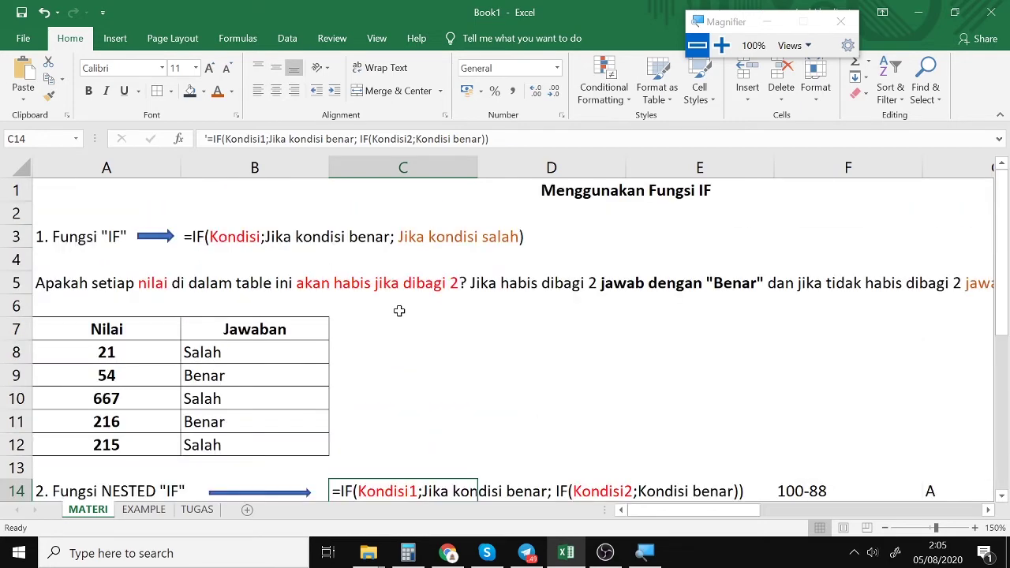
pyautogui.click(234, 237)
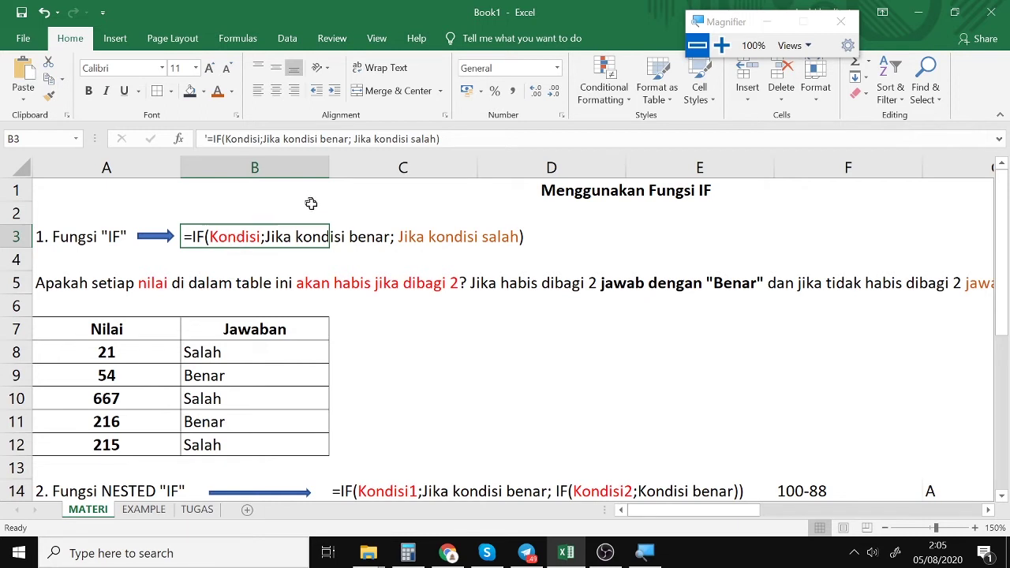
pyautogui.click(370, 236)
pyautogui.click(242, 237)
pyautogui.click(217, 345)
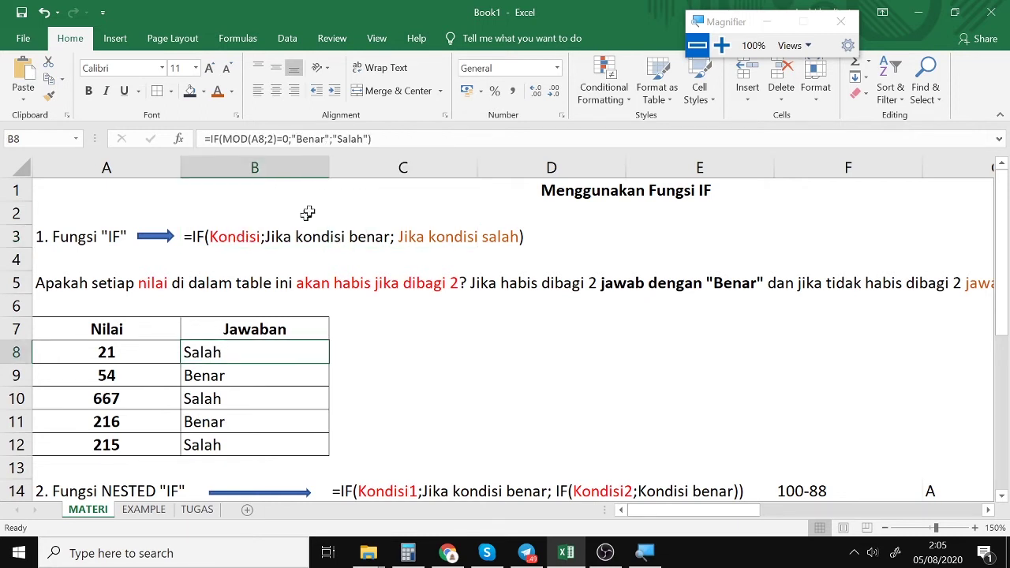
pyautogui.click(305, 139)
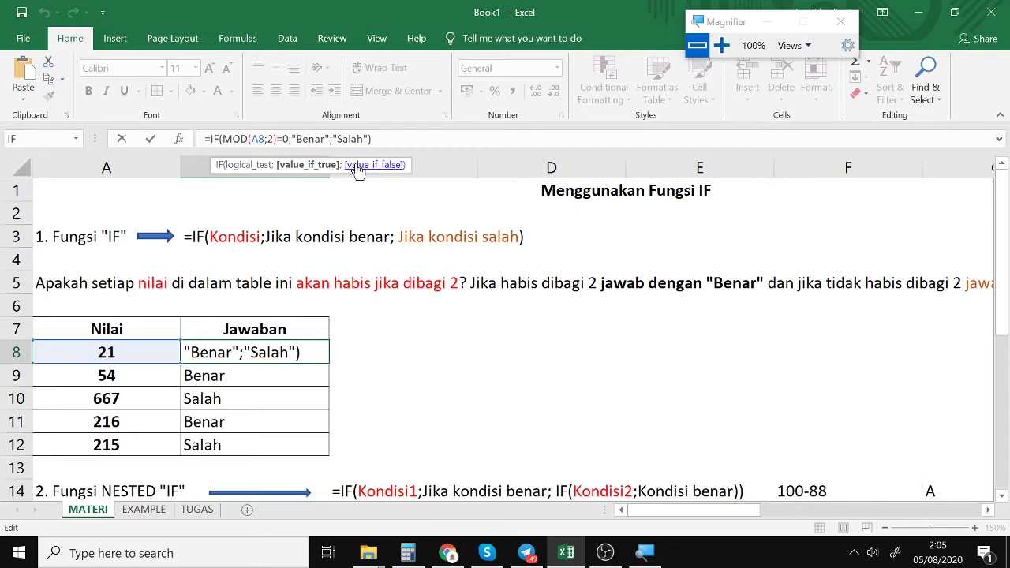
pyautogui.click(451, 372)
# - Examine the nested IF syntax in C14 alongside the five score ranges in F14:F18
pyautogui.scroll(-2, 451, 372)
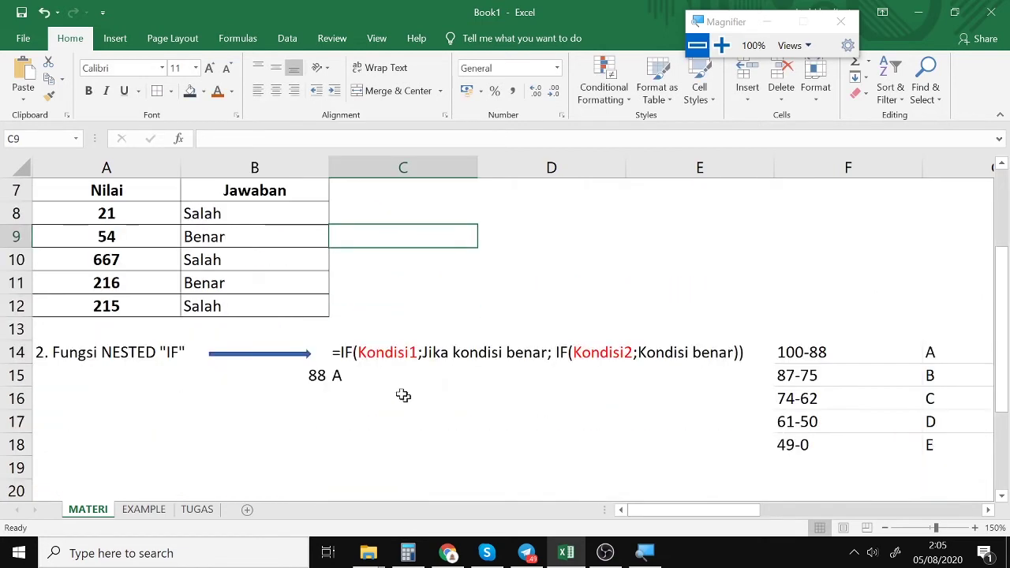
pyautogui.click(367, 350)
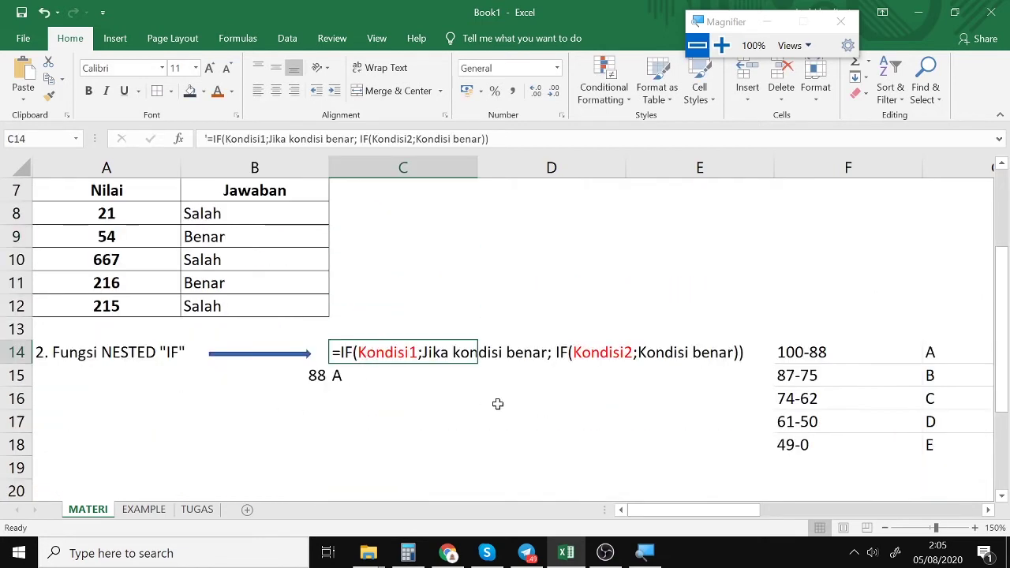
pyautogui.click(805, 352)
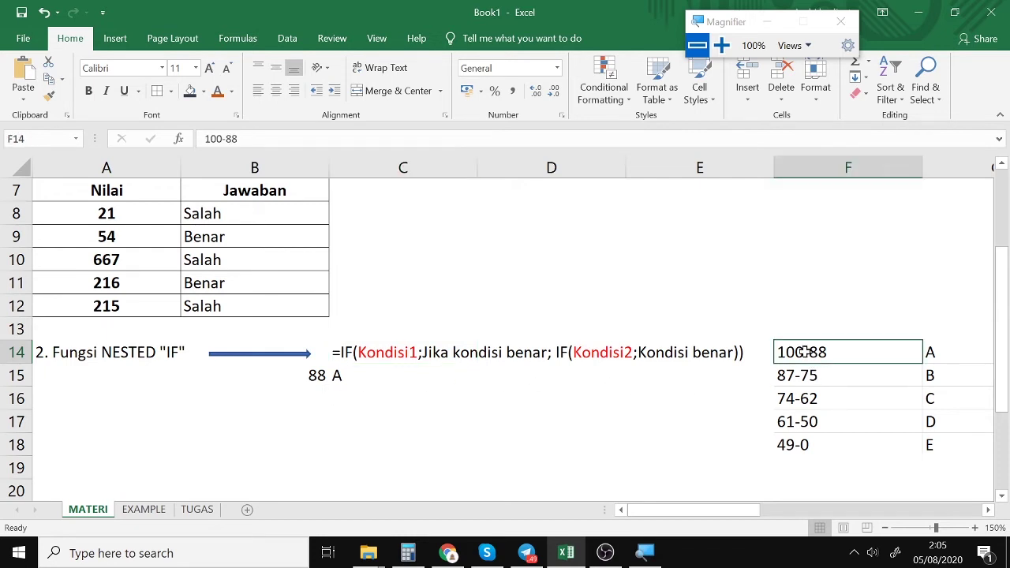
pyautogui.moveTo(805, 352); pyautogui.dragTo(805, 445)
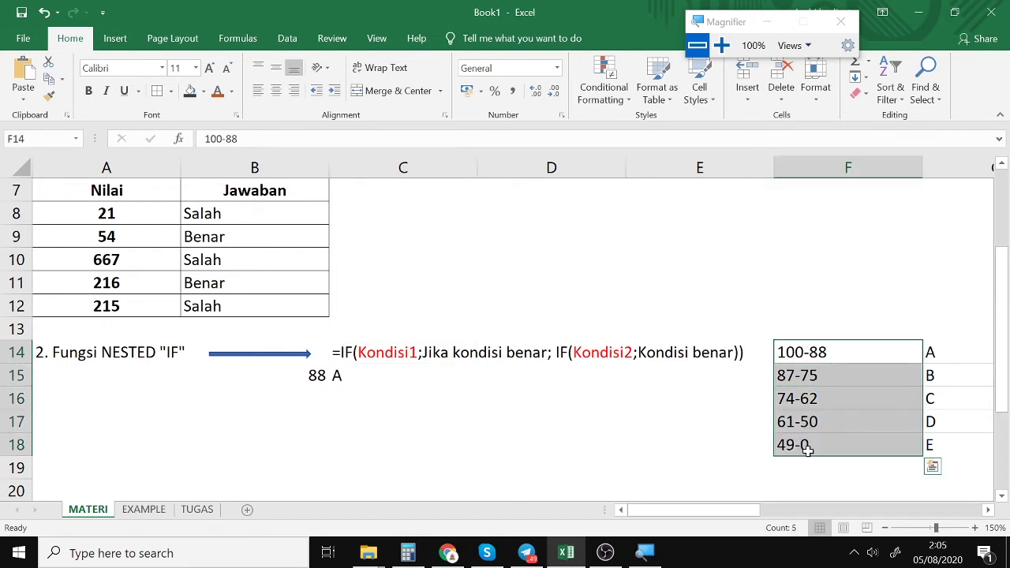
pyautogui.click(367, 371)
pyautogui.click(359, 346)
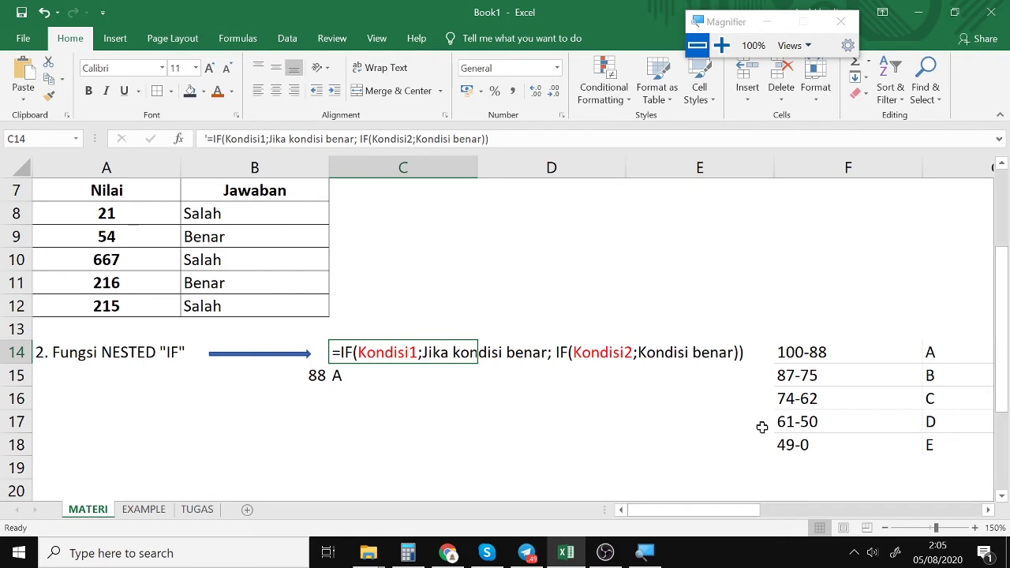
pyautogui.click(807, 421)
pyautogui.click(807, 396)
pyautogui.click(809, 376)
pyautogui.click(782, 352)
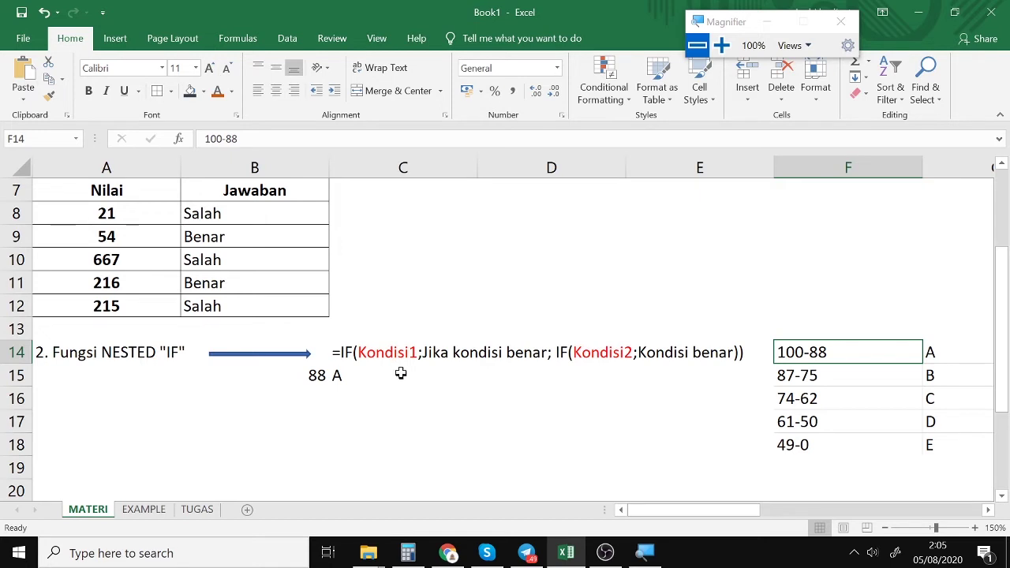
pyautogui.click(378, 356)
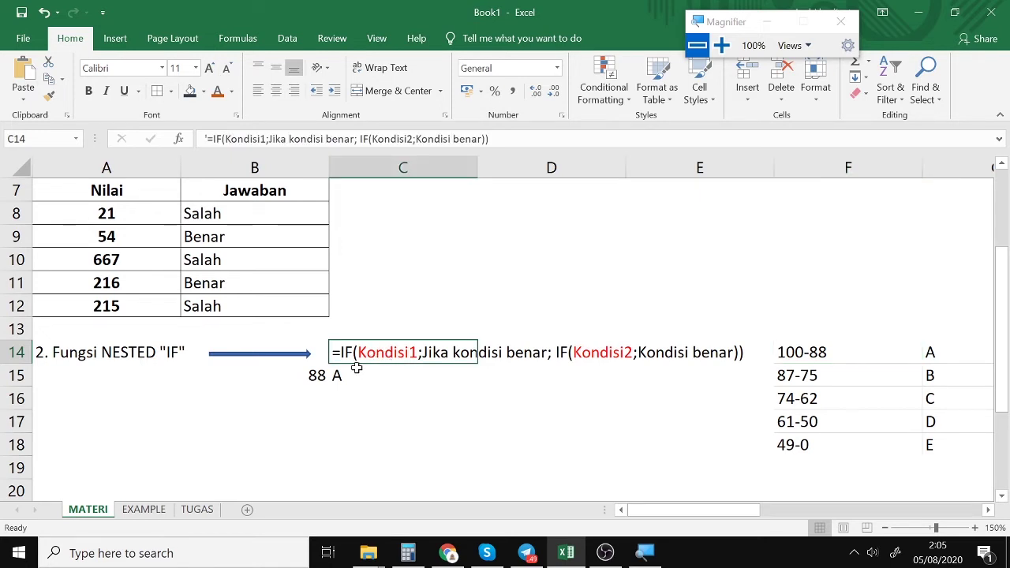
# - Relate the conditions in the C14 syntax to the score ranges, from the lowest range in F18 up, and grade E in G18
pyautogui.write('A')
pyautogui.click(381, 442)
pyautogui.click(372, 353)
pyautogui.click(801, 450)
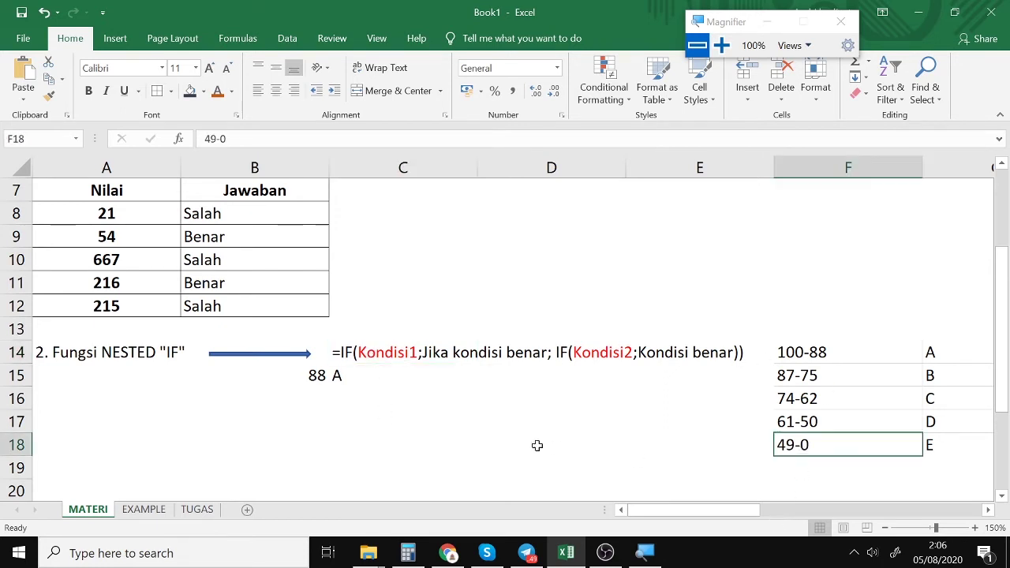
pyautogui.click(814, 357)
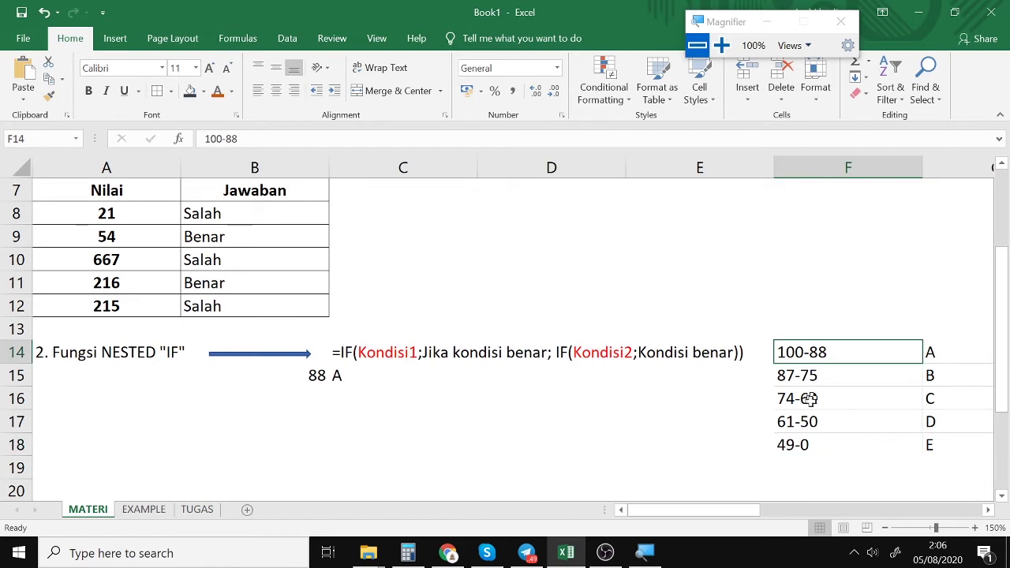
pyautogui.moveTo(798, 444); pyautogui.dragTo(806, 352)
pyautogui.click(557, 454)
pyautogui.click(385, 356)
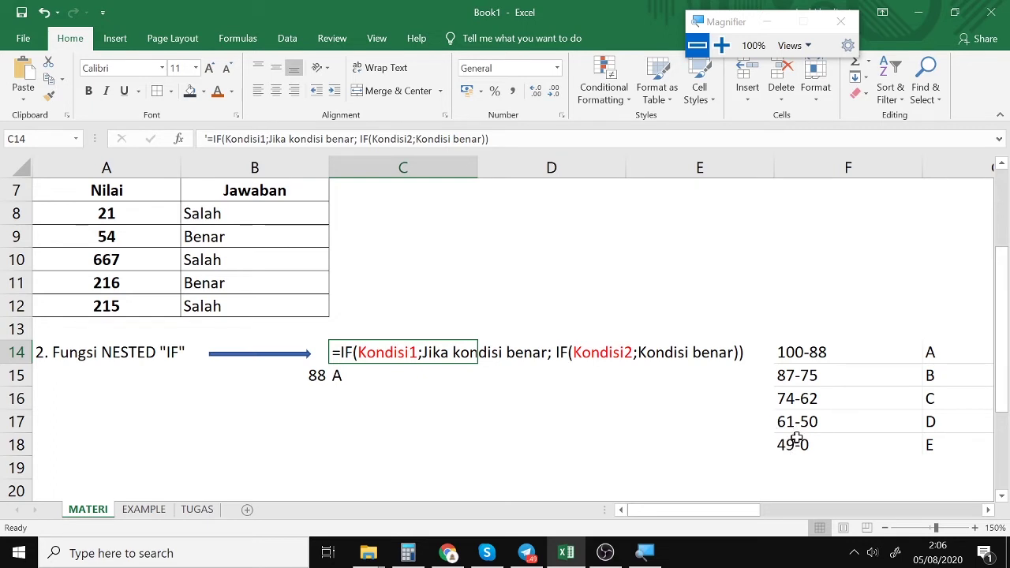
pyautogui.click(817, 424)
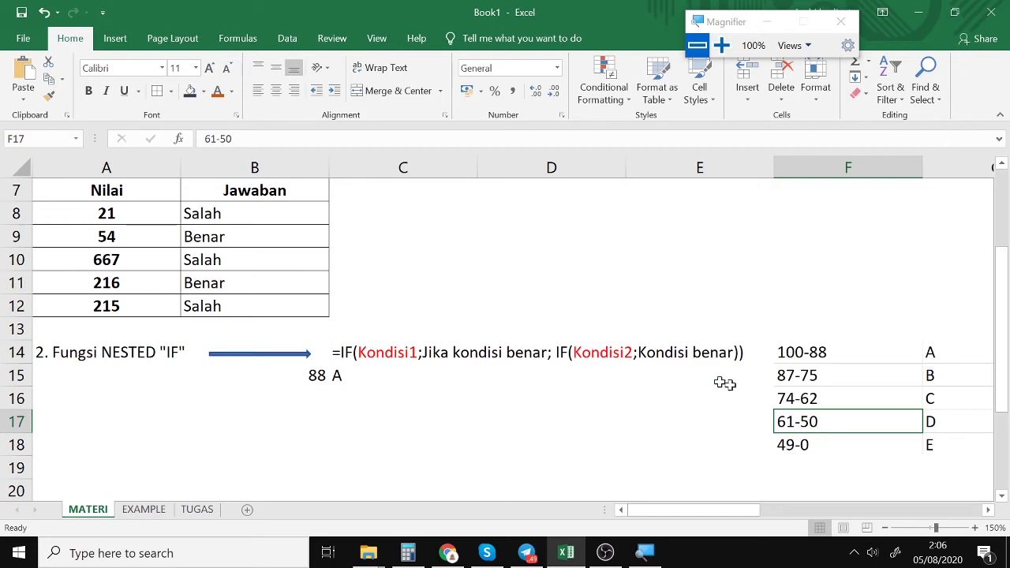
pyautogui.click(473, 352)
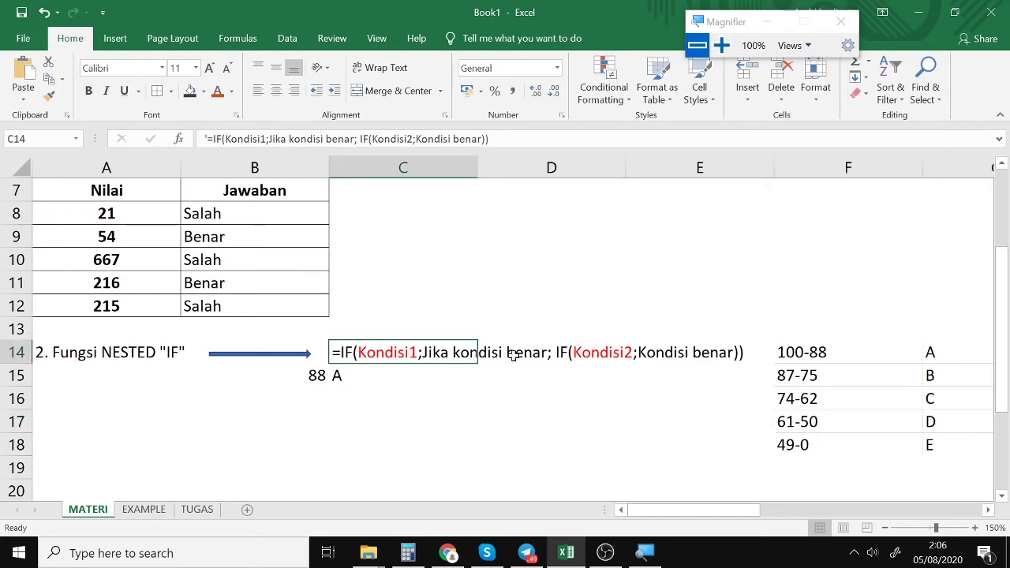
pyautogui.click(932, 448)
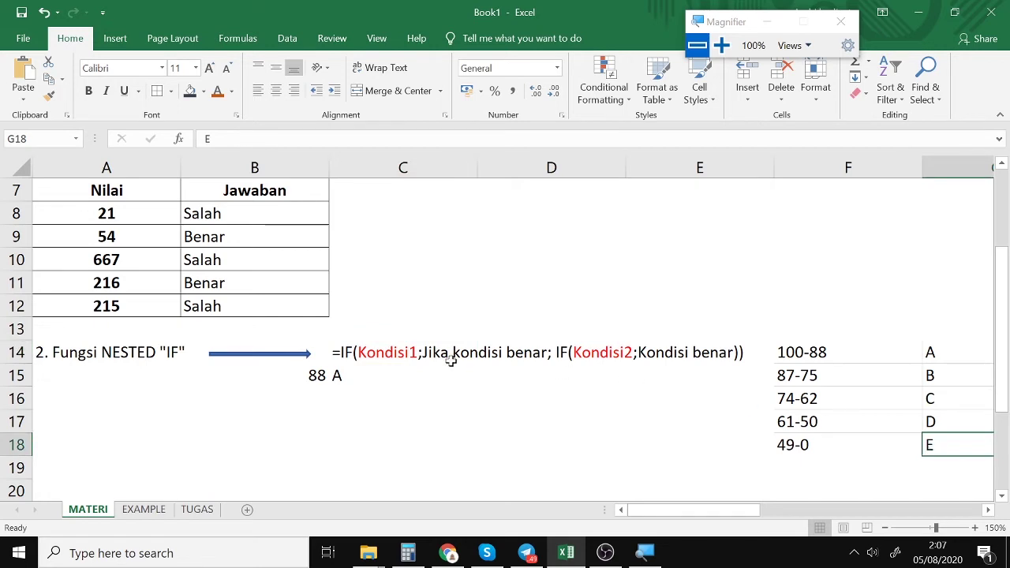
pyautogui.click(395, 353)
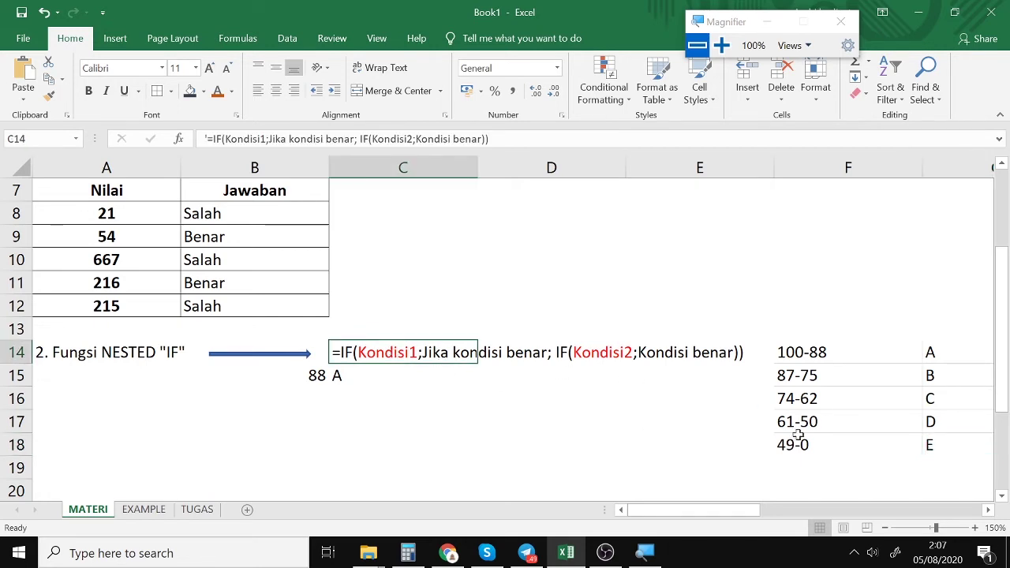
# - Enter the formula =IF(B15<50;"E") in C16 to cover the lowest score range
pyautogui.click(339, 401)
pyautogui.write("'")
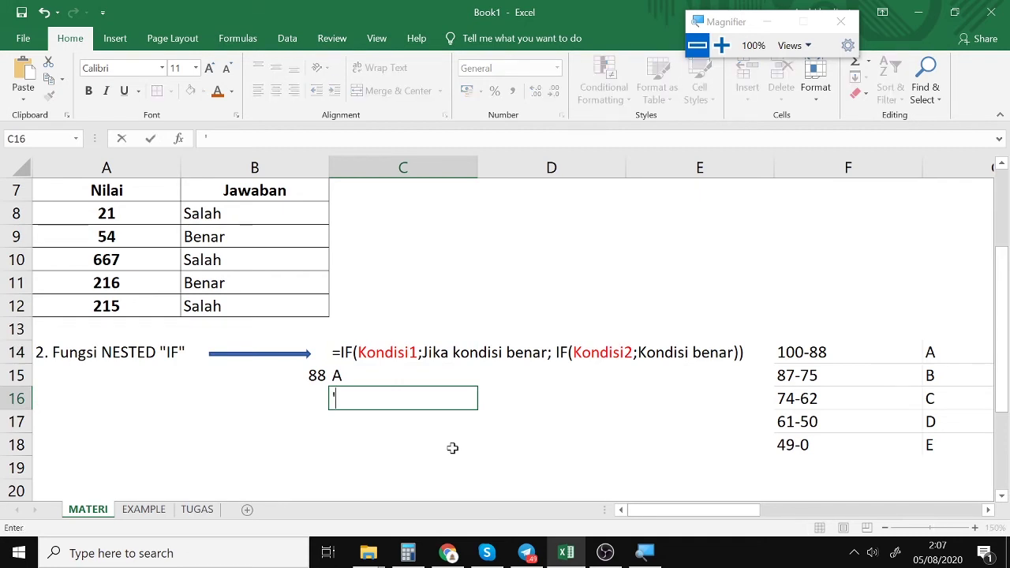
pyautogui.write('=IF(')
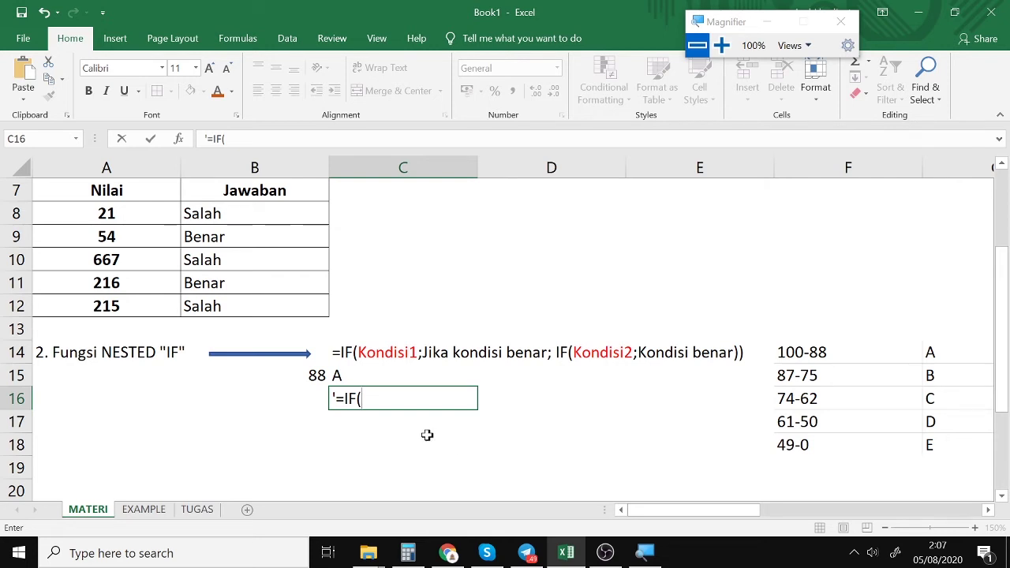
pyautogui.write('B15>')
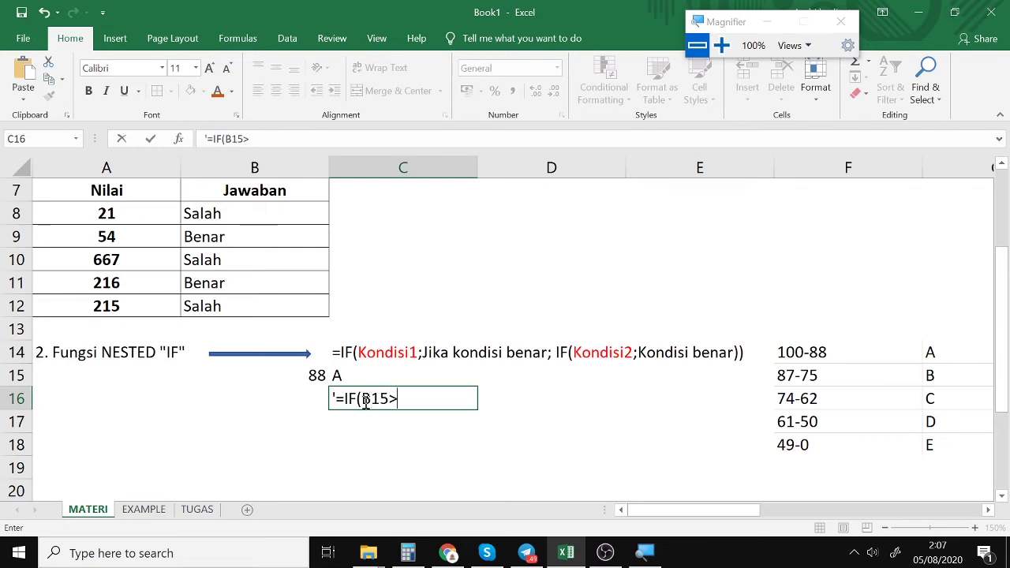
pyautogui.press('BackSpace')
pyautogui.write('<50;"E')
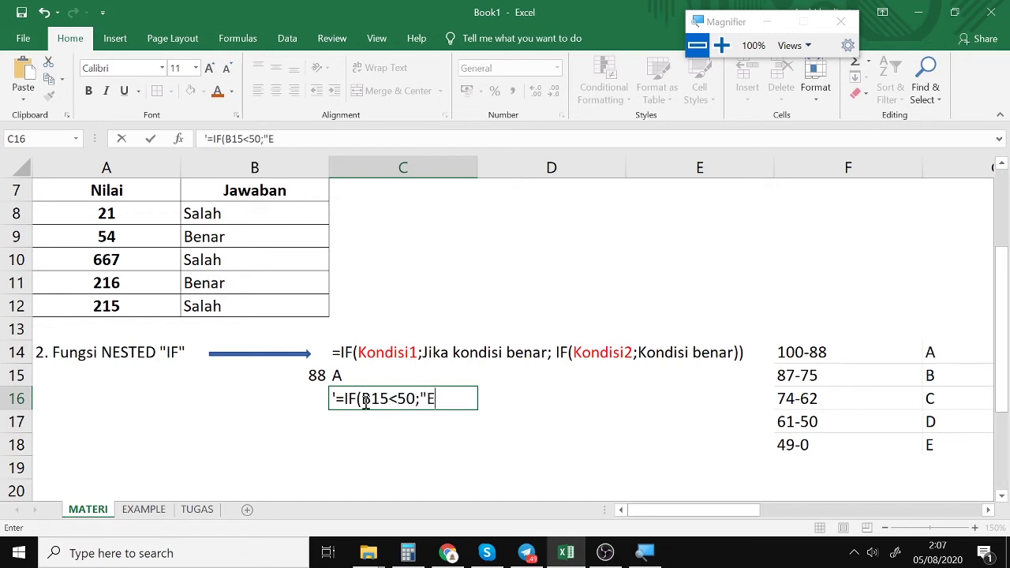
pyautogui.write('";')
pyautogui.press('BackSpace')
pyautogui.write(')')
pyautogui.click(337, 395)
pyautogui.press('BackSpace')
pyautogui.press('Return')
# - Try to extend the C16 formula with the second condition B15<62;"D" directly after "E"
pyautogui.click(371, 388)
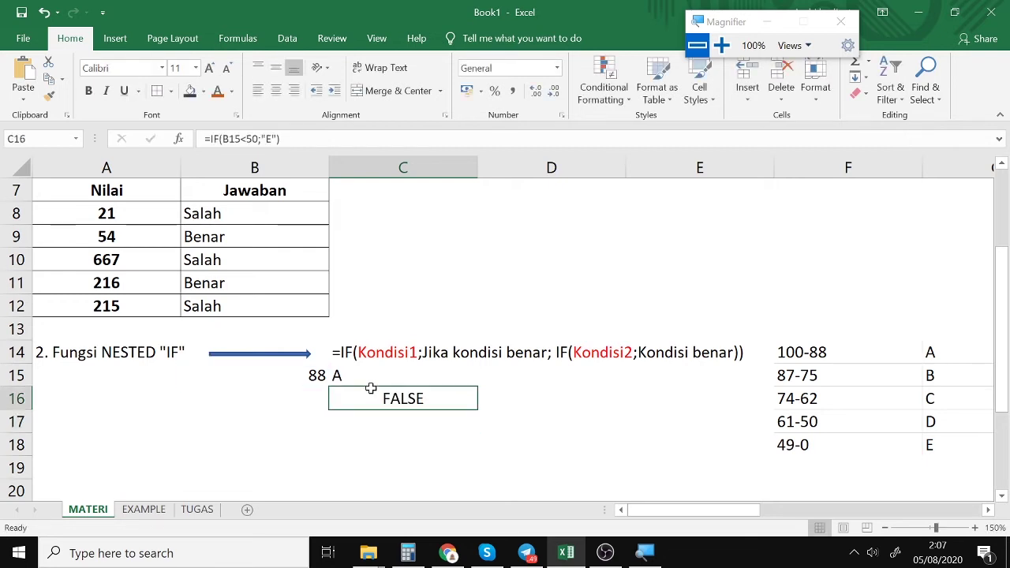
pyautogui.click(294, 369)
pyautogui.click(413, 401)
pyautogui.click(248, 141)
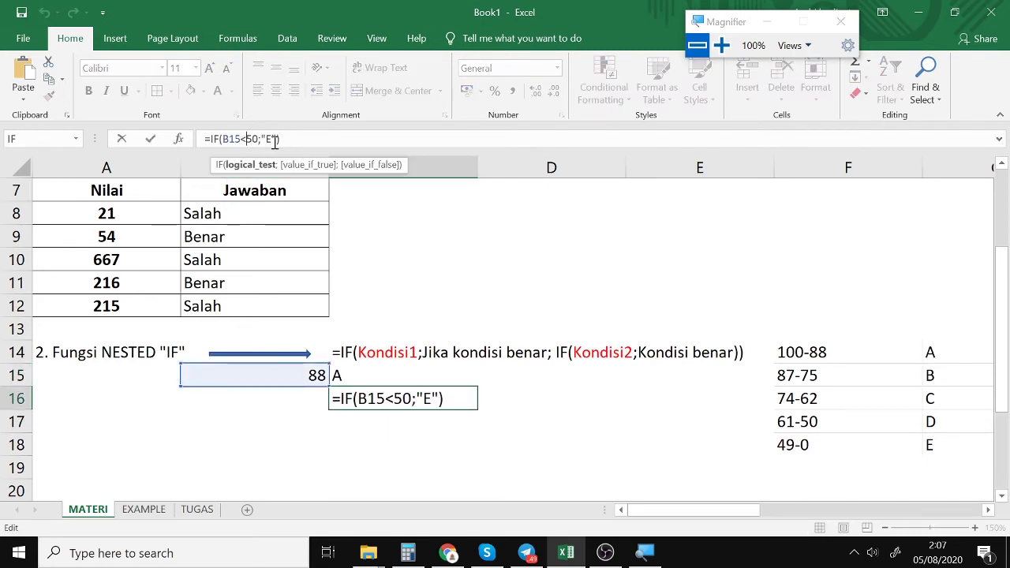
pyautogui.click(277, 141)
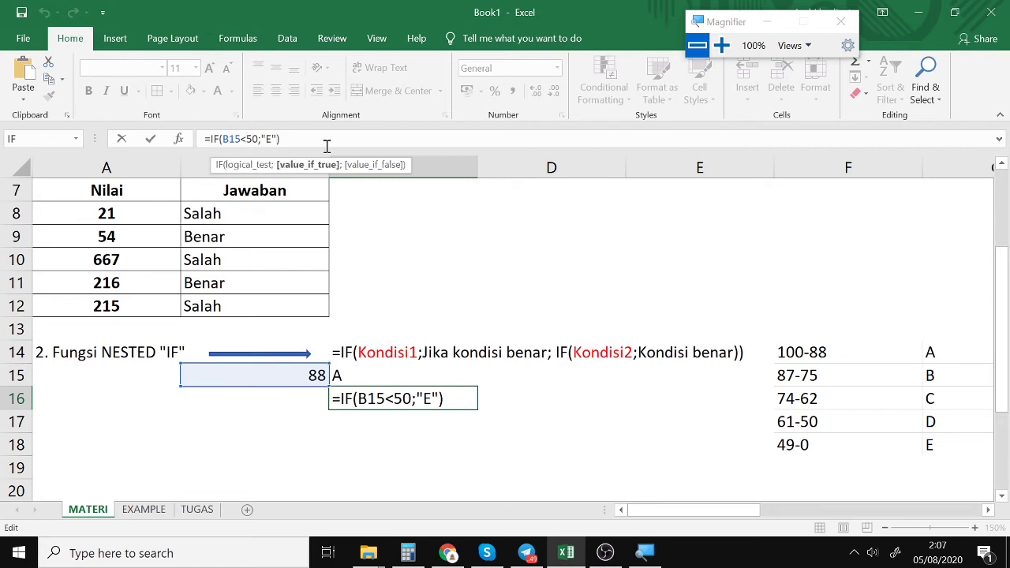
pyautogui.write('; ')
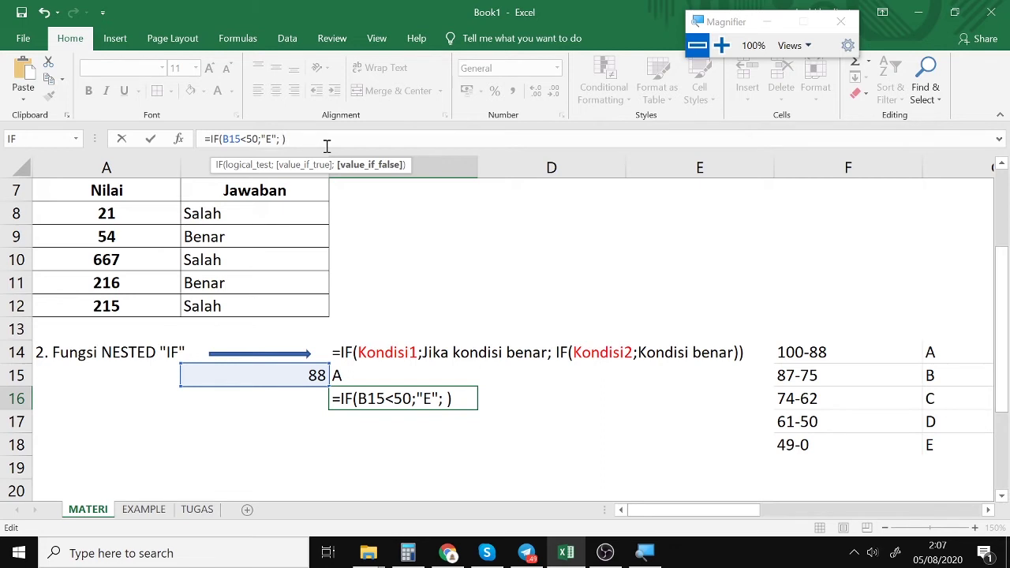
pyautogui.write('B15')
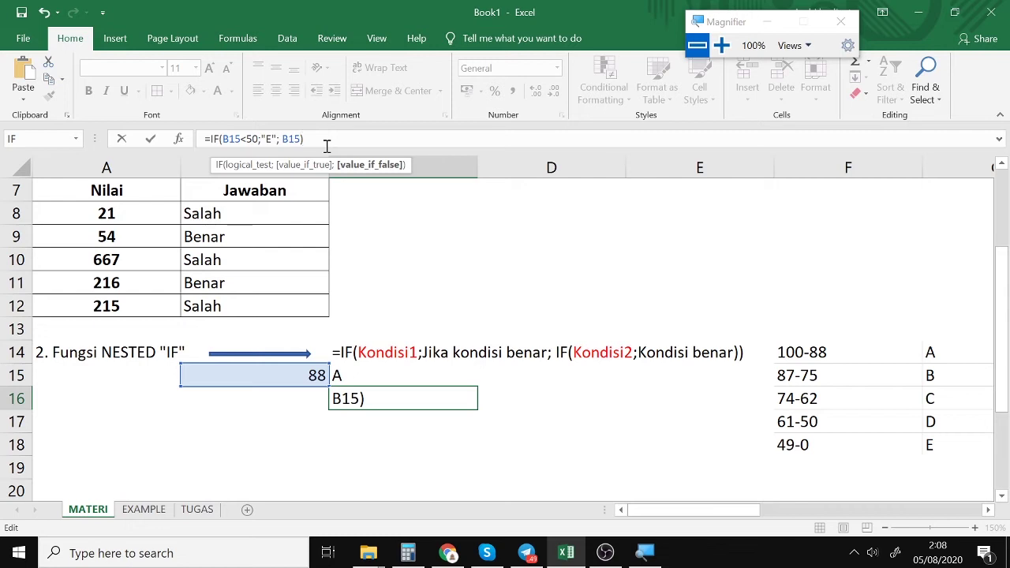
pyautogui.write('<')
pyautogui.write('62')
pyautogui.write(';')
pyautogui.write('"D"')
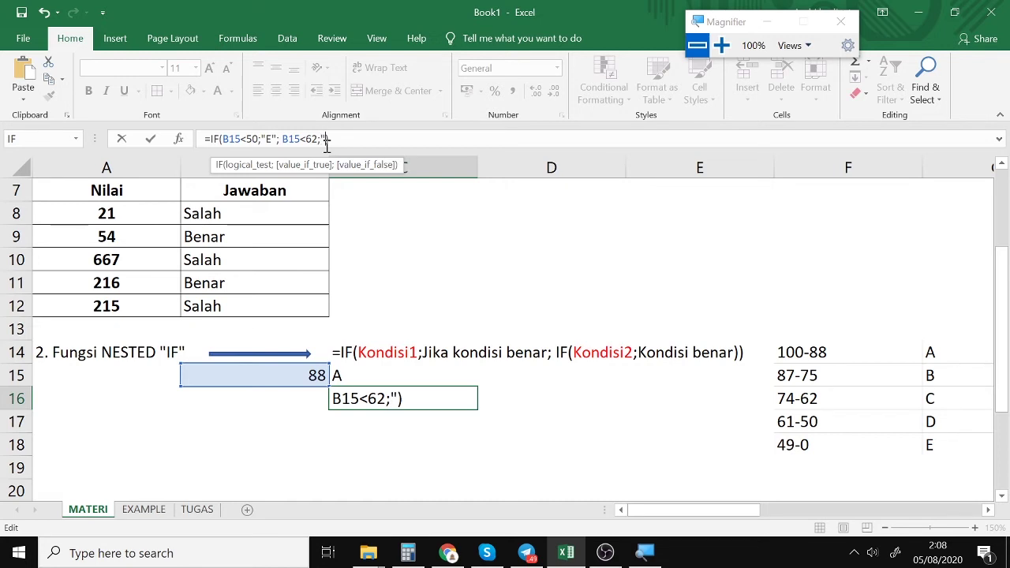
pyautogui.write(';')
pyautogui.press('BackSpace')
pyautogui.press('BackSpace')
pyautogui.press('Return')
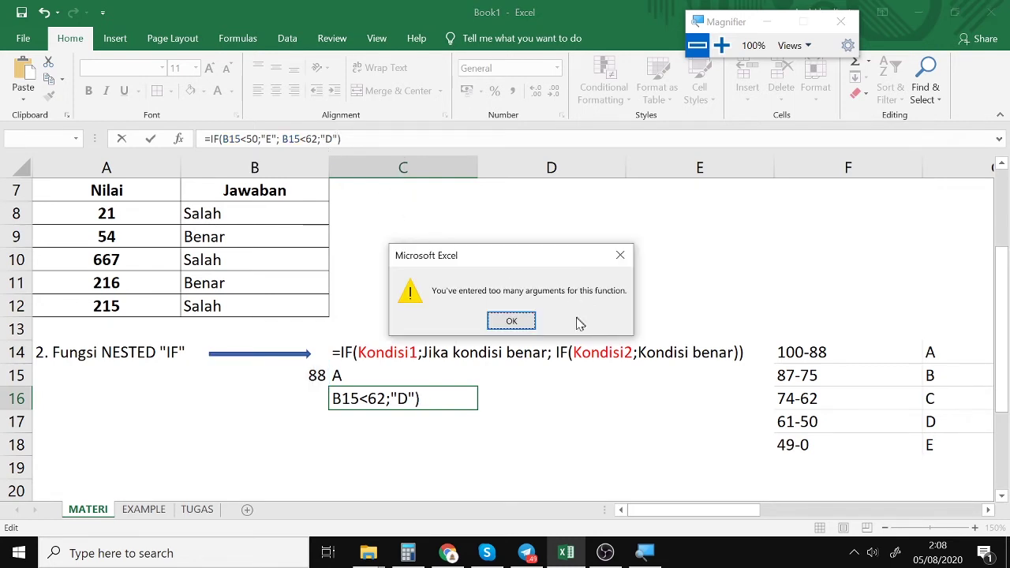
pyautogui.click(511, 320)
# - Wrap the second condition in its own IF so C16 reads =IF(B15<50;"E"; IF(B15<62;"D"))
pyautogui.click(420, 404)
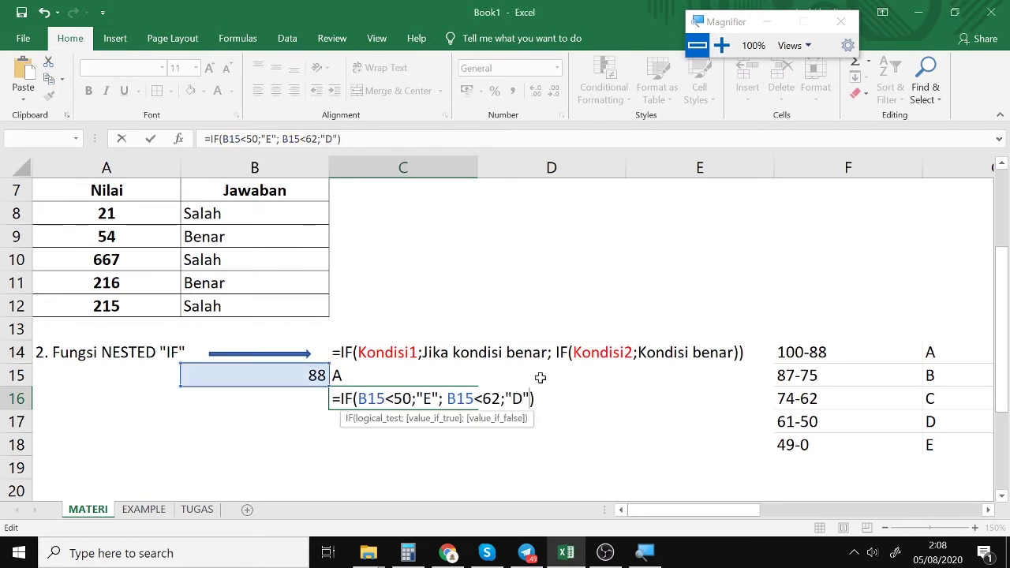
pyautogui.click(449, 399)
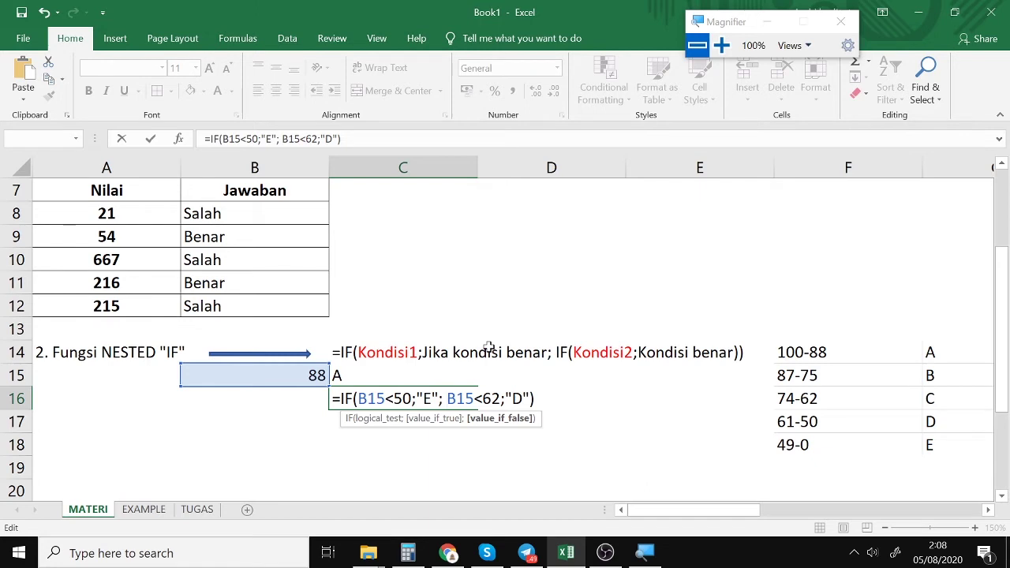
pyautogui.write('IF(')
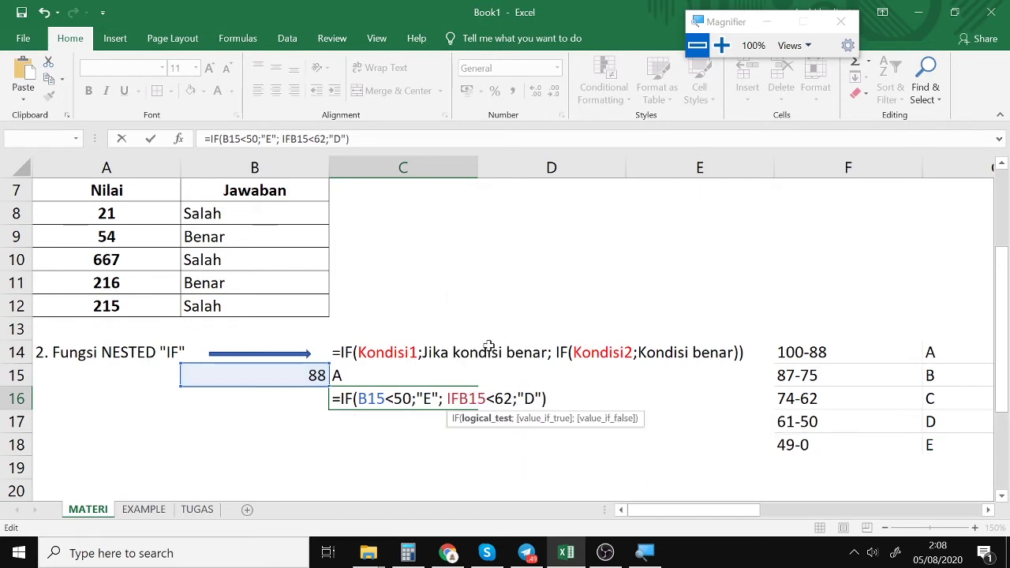
pyautogui.press('Right')
pyautogui.press('Right')
pyautogui.press('Right')
pyautogui.press('Right')
pyautogui.press('Right')
pyautogui.press('Right')
pyautogui.press('Right')
pyautogui.press('Right')
pyautogui.press('Right')
pyautogui.press('Right')
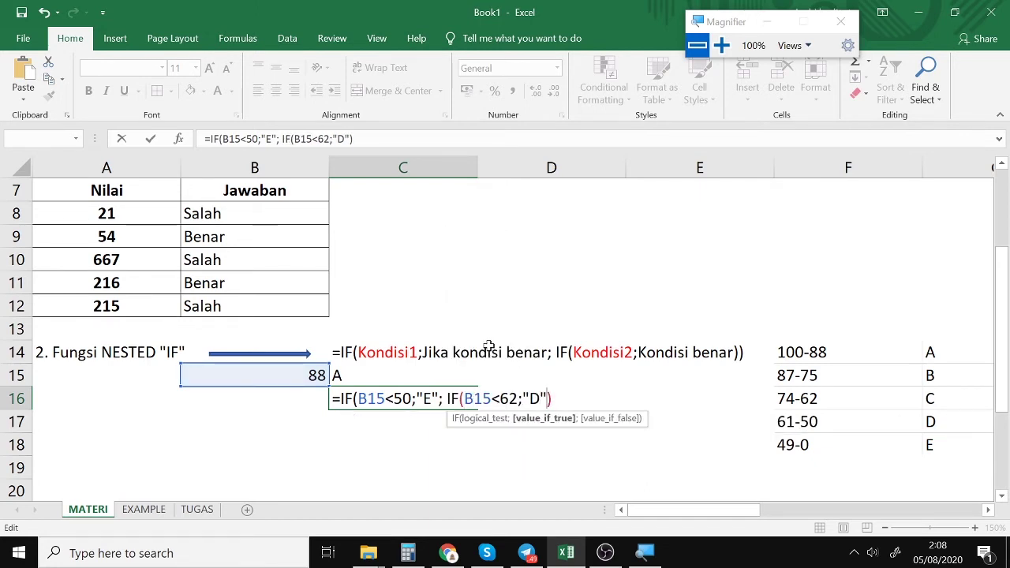
pyautogui.write(')')
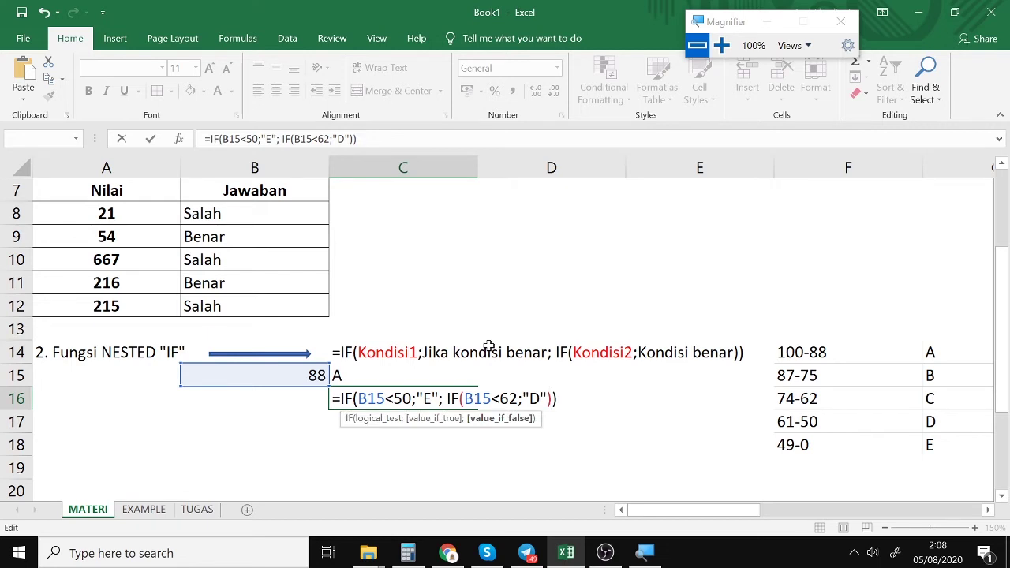
pyautogui.press('Return')
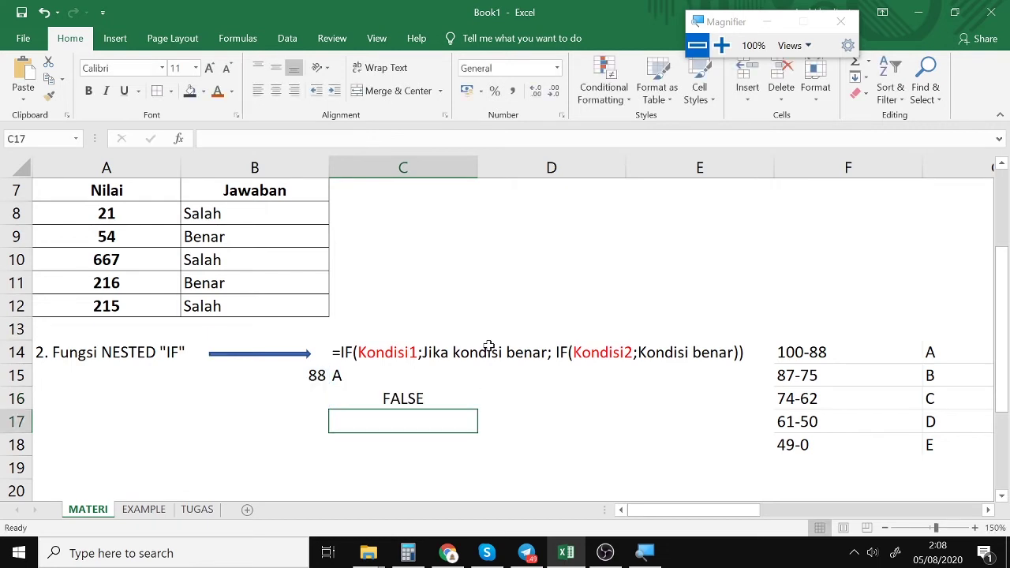
# - Copy the full five-condition nested IF formula text from C15 while leaving that cell unedited
pyautogui.click(375, 395)
pyautogui.click(339, 377)
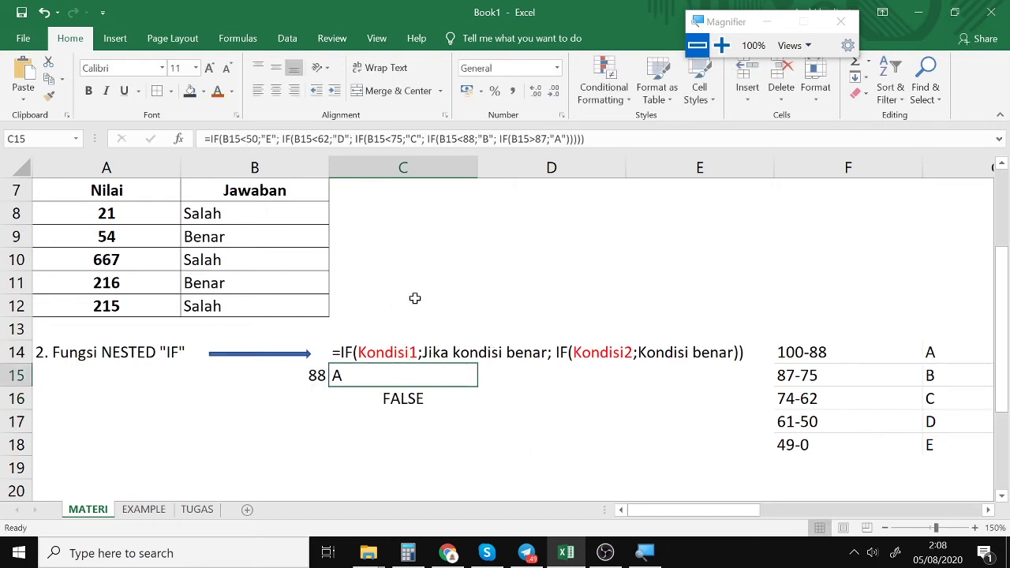
pyautogui.click(222, 139)
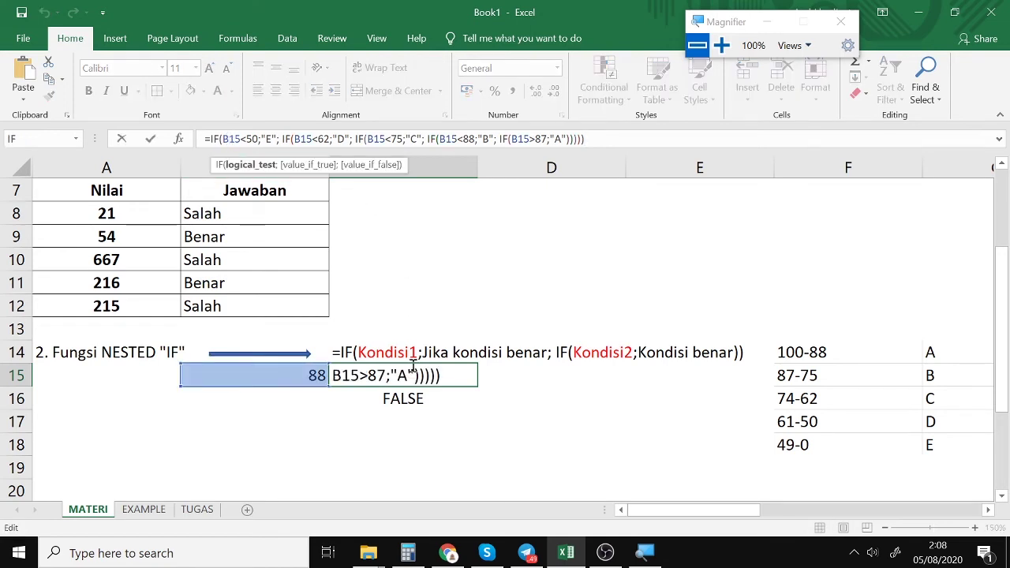
pyautogui.click(210, 139)
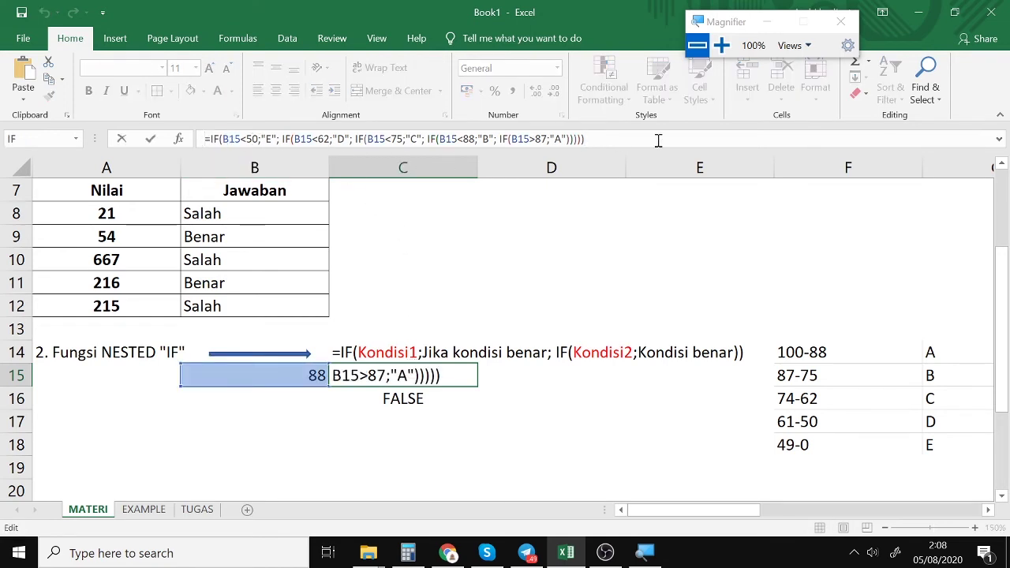
pyautogui.tripleClick(656, 140)
pyautogui.hotkey('ctrl', 'c')
pyautogui.click(425, 403)
pyautogui.press('Escape')
pyautogui.click(412, 400)
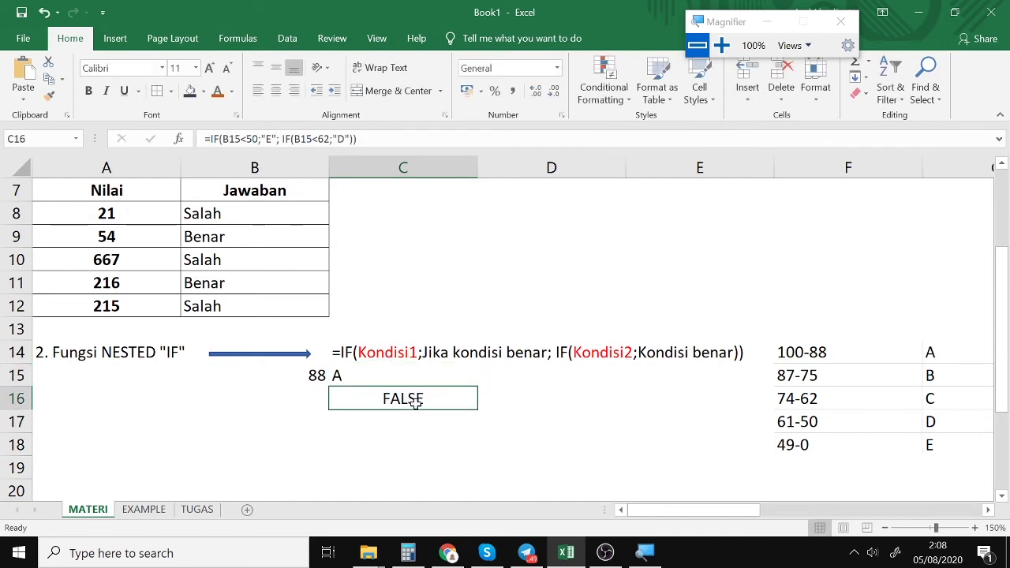
# - Try to show the copied nested IF formula as plain text in C16 by prefixing it with an apostrophe
pyautogui.write("'")
pyautogui.write('=IF(B15<50;"E"; IF(B15<62;"D"; IF(B15<75;"C"; IF(B15<88;"B"; IF(B15<101;"A")))))')
pyautogui.press('Return')
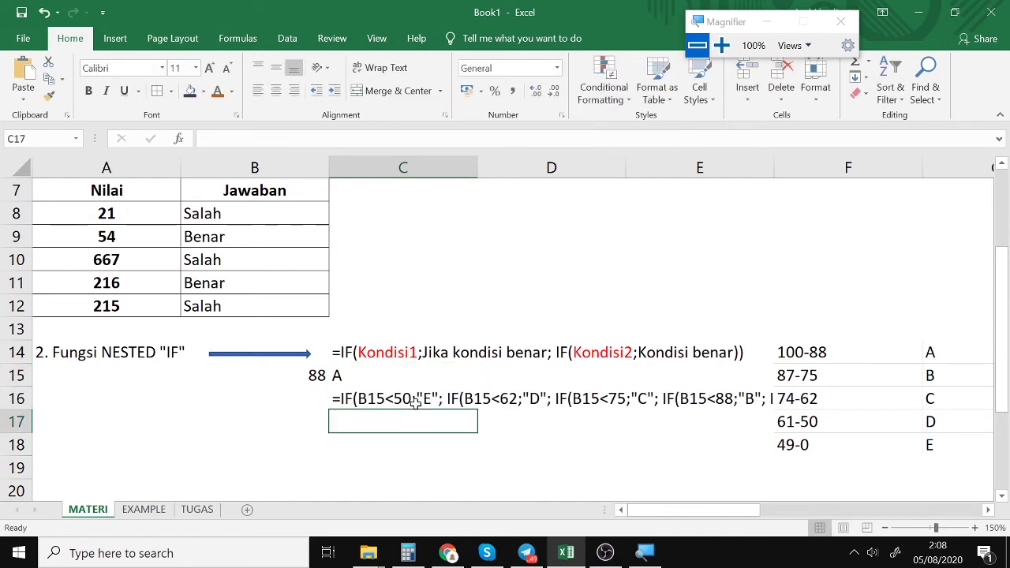
pyautogui.click(413, 401)
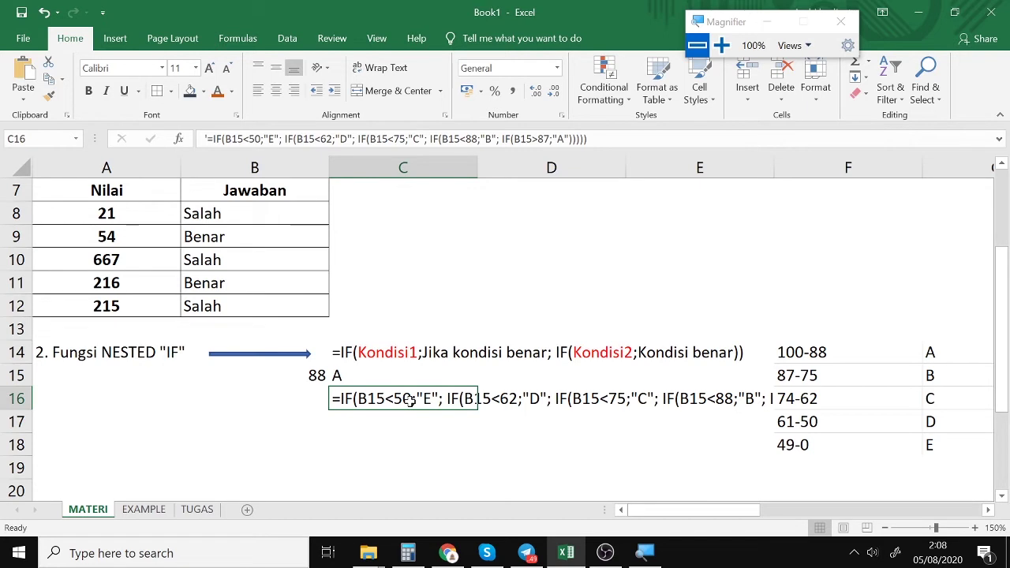
pyautogui.hotkey('ctrl', 'z')
# - Enter the copied nested IF formula in B17 as plain text, prefixed with an apostrophe
pyautogui.click(94, 418)
pyautogui.click(197, 417)
pyautogui.doubleClick(197, 419)
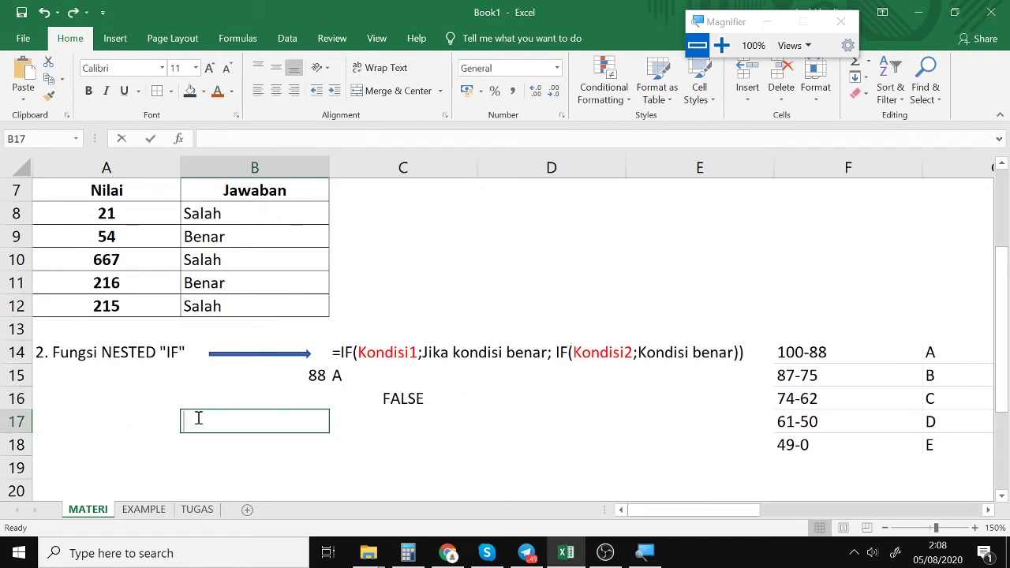
pyautogui.write("'")
pyautogui.hotkey('ctrl', 'v')
pyautogui.press('Return')
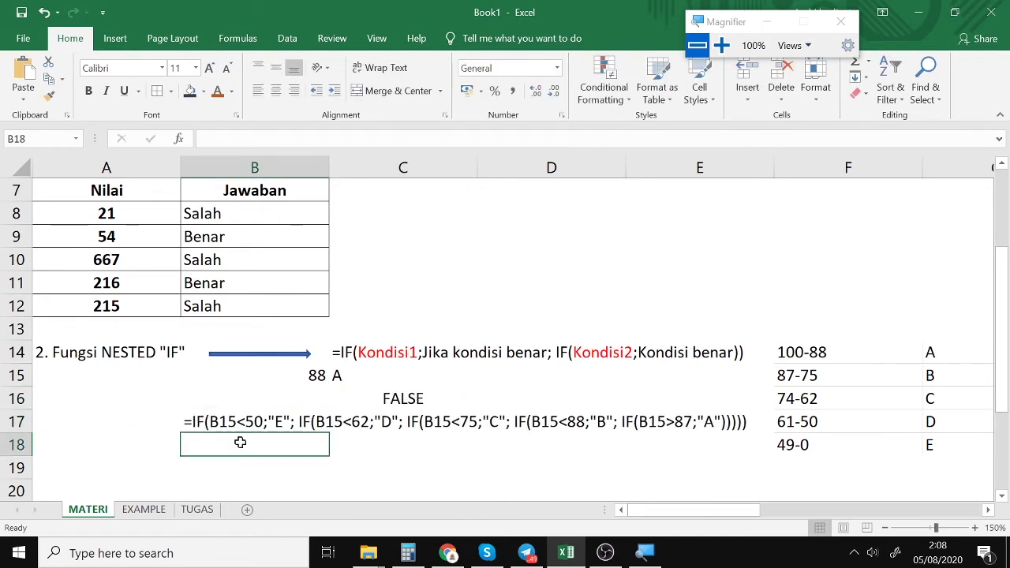
# - Compare the formula text in B17 with the score range in F17, the score in B15 and the shorter formula in C16
pyautogui.click(207, 424)
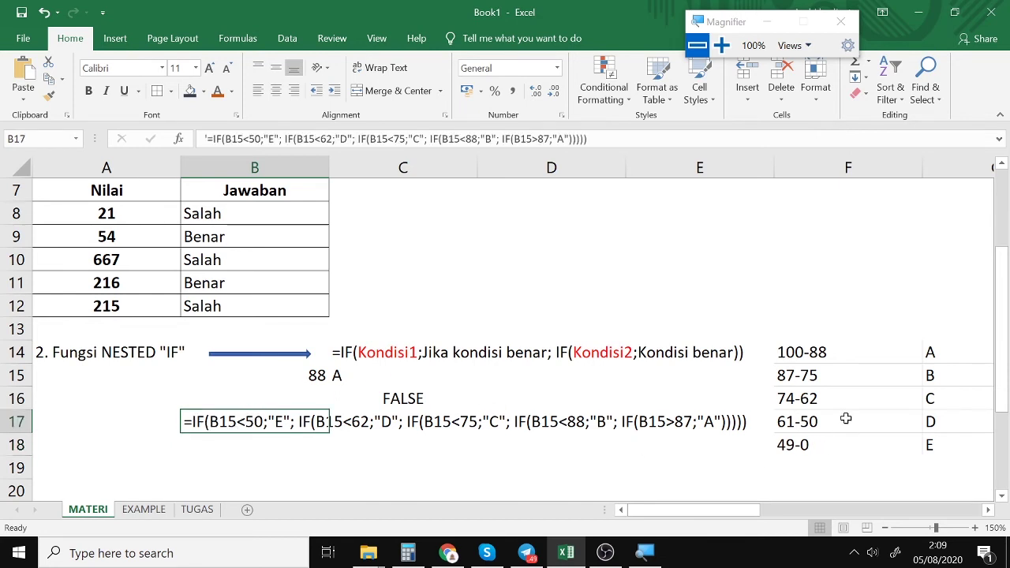
pyautogui.click(799, 428)
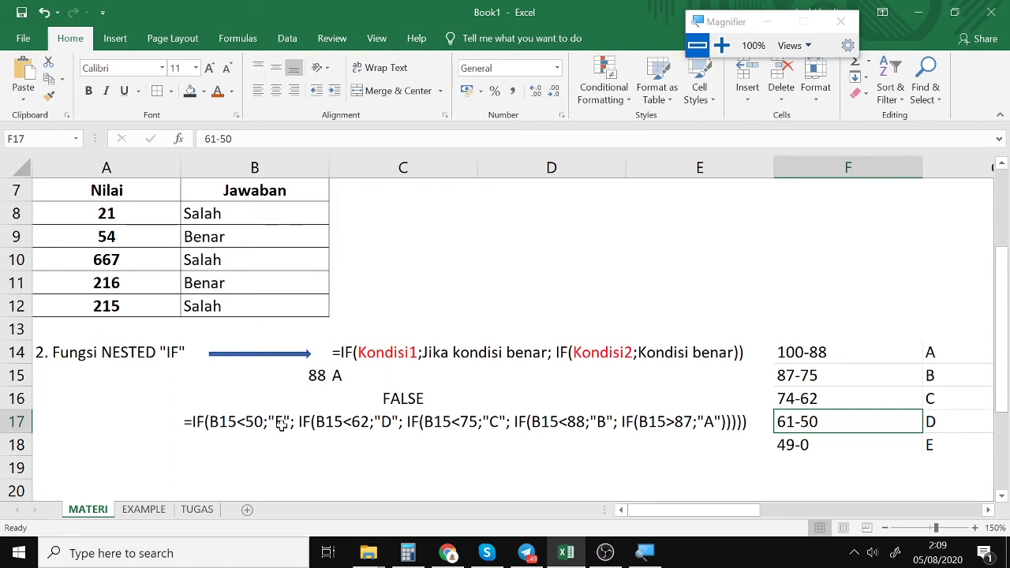
pyautogui.click(317, 377)
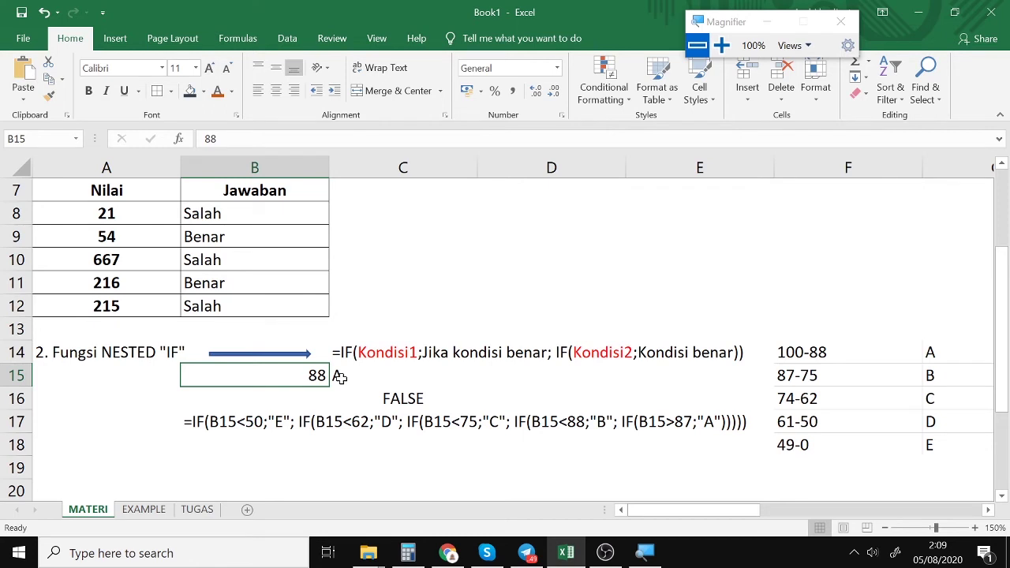
pyautogui.click(227, 431)
pyautogui.click(387, 399)
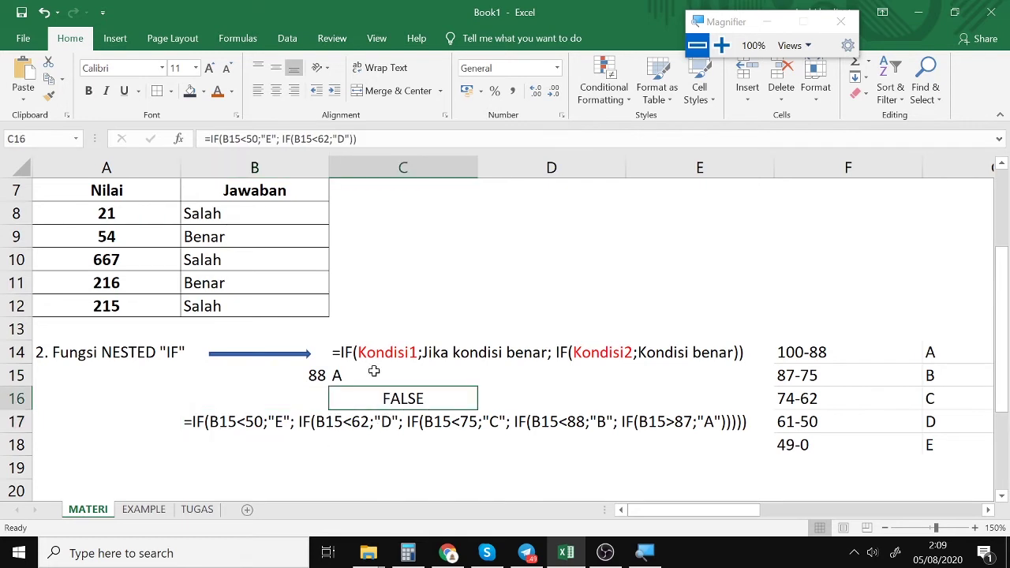
# - Examine each nested condition of the C15 formula in order, from B15<50 for "E" to B15>87 for "A"
pyautogui.click(371, 368)
pyautogui.click(226, 139)
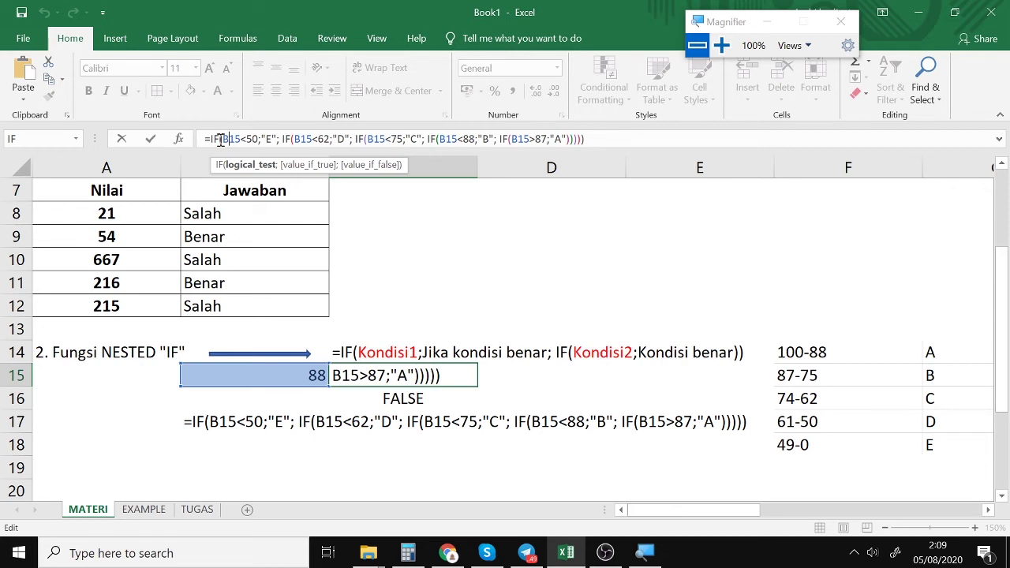
pyautogui.moveTo(222, 139); pyautogui.dragTo(353, 139)
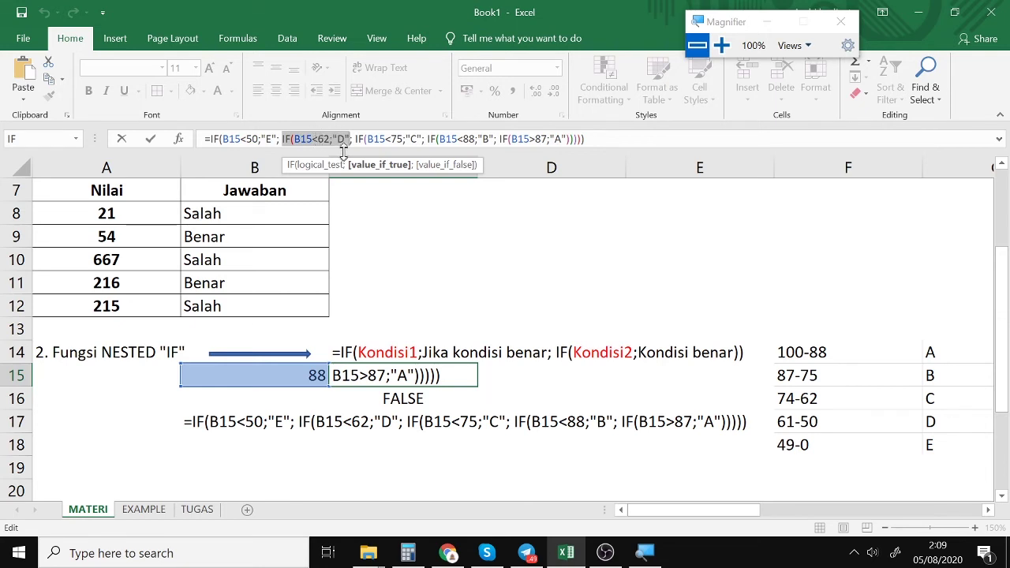
pyautogui.moveTo(355, 140); pyautogui.dragTo(423, 140)
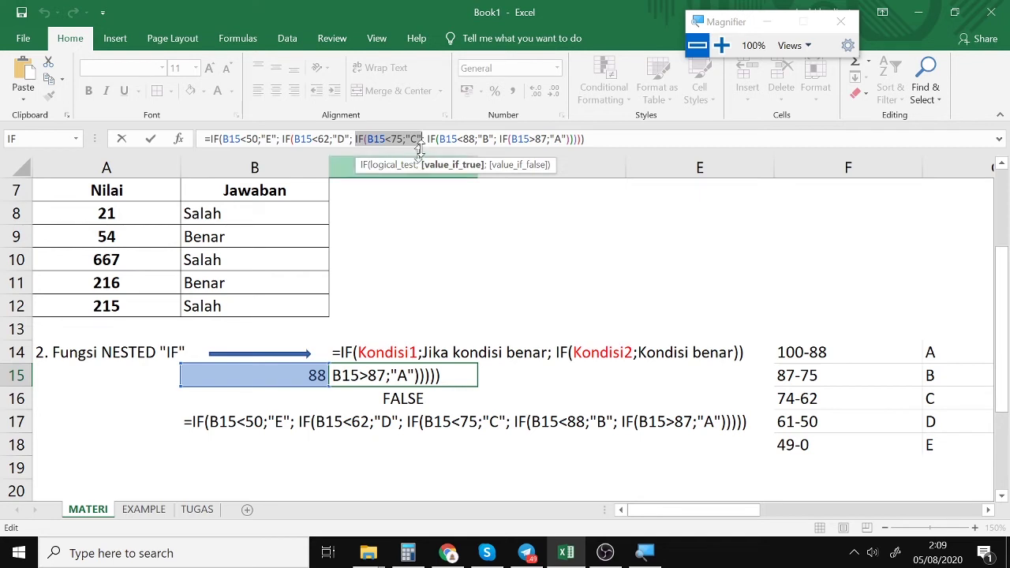
pyautogui.click(516, 140)
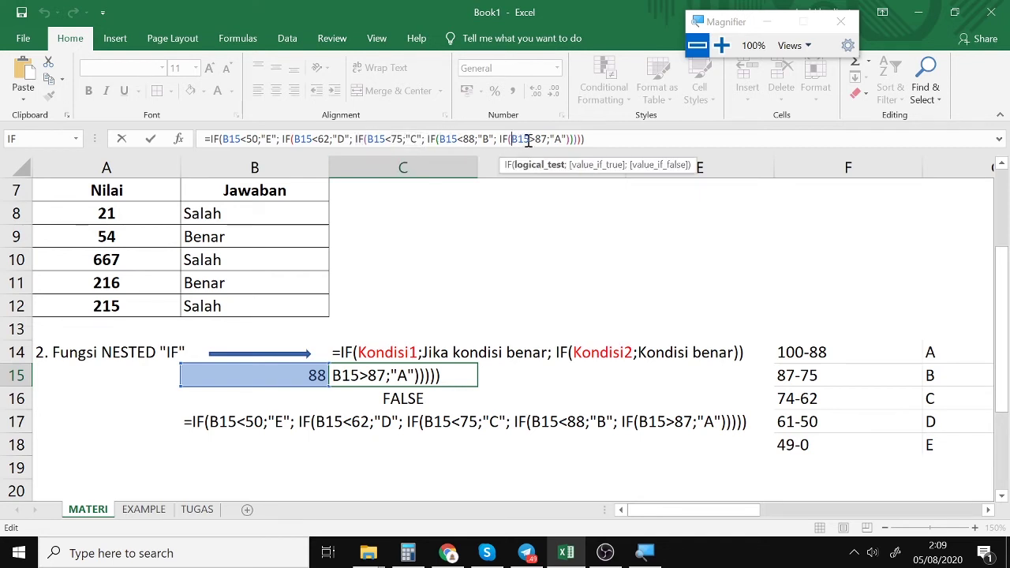
pyautogui.click(552, 140)
pyautogui.moveTo(499, 140); pyautogui.dragTo(565, 140)
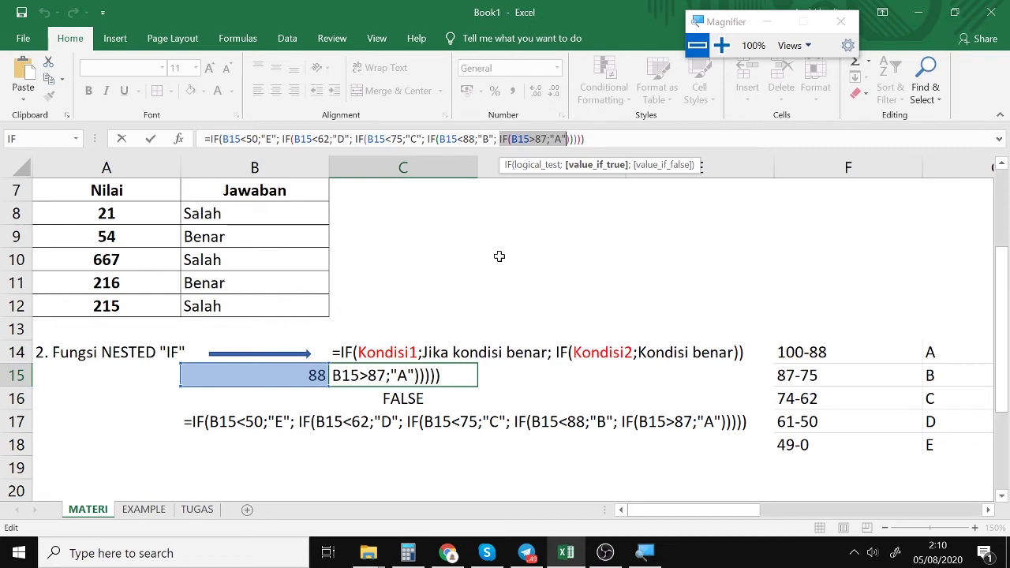
pyautogui.hotkey('ctrl', 'Return')
# - Clear the two-condition formula in C16 and the formula text in B17, keeping the full formula in C15
pyautogui.click(411, 403)
pyautogui.click(360, 376)
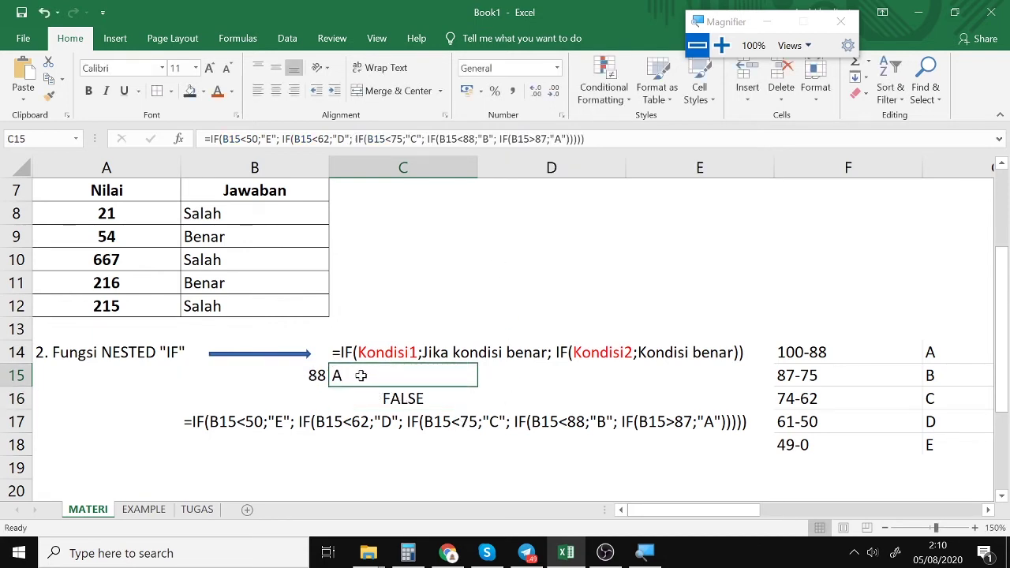
pyautogui.press('Delete')
pyautogui.hotkey('ctrl', 'z')
pyautogui.click(359, 399)
pyautogui.press('Delete')
pyautogui.click(352, 422)
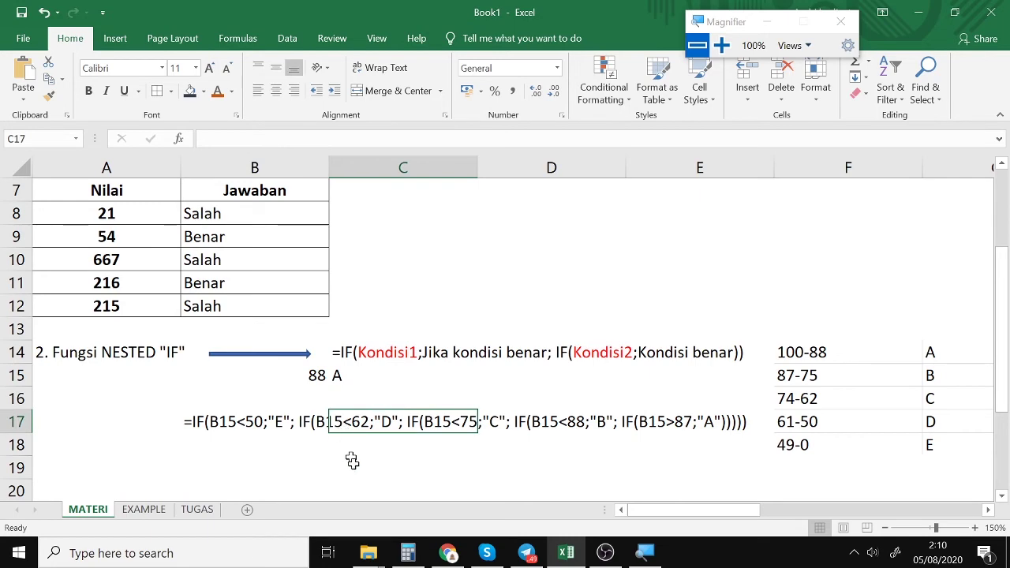
pyautogui.click(197, 423)
pyautogui.press('Delete')
pyautogui.click(386, 419)
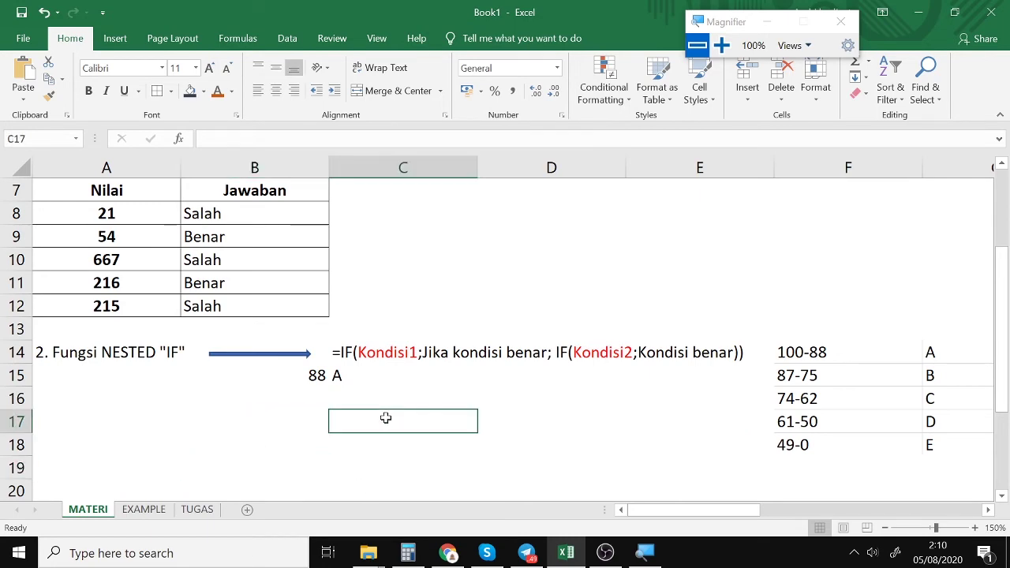
# - Review the nested IF section on the MATERI sheet: its heading, the score in B15, the grade formula in C15 and the top range in F14
pyautogui.scroll(-4, 385, 418)
pyautogui.scroll(5, 385, 418)
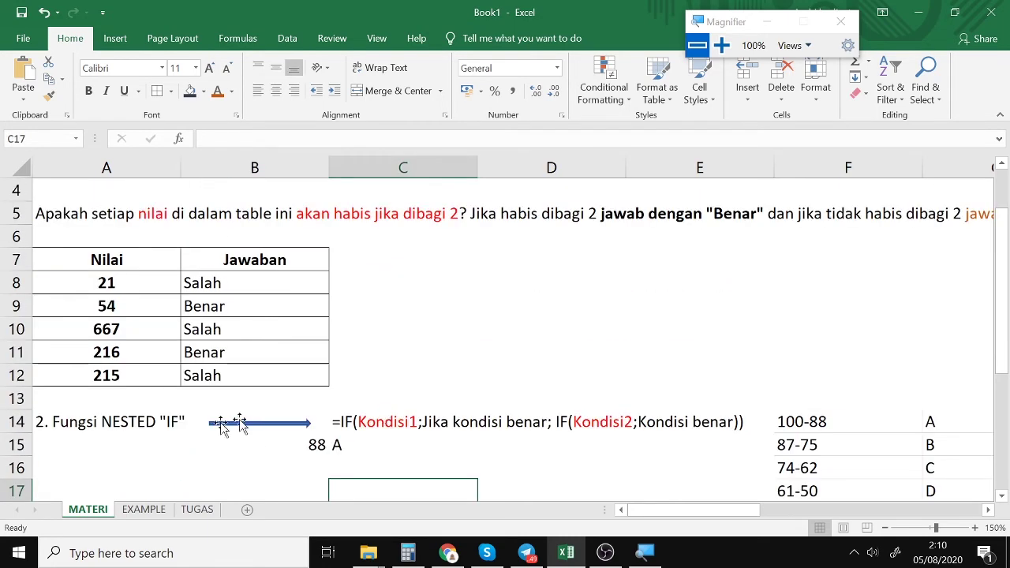
pyautogui.click(114, 423)
pyautogui.scroll(1, 241, 424)
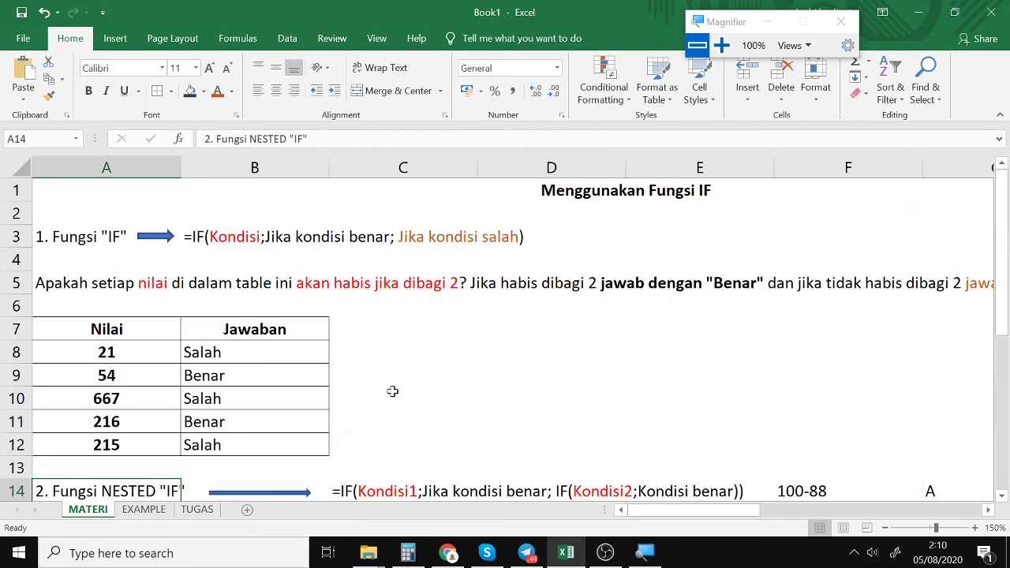
pyautogui.scroll(-2, 383, 390)
pyautogui.click(321, 379)
pyautogui.click(345, 380)
pyautogui.click(317, 378)
pyautogui.click(356, 382)
pyautogui.click(792, 355)
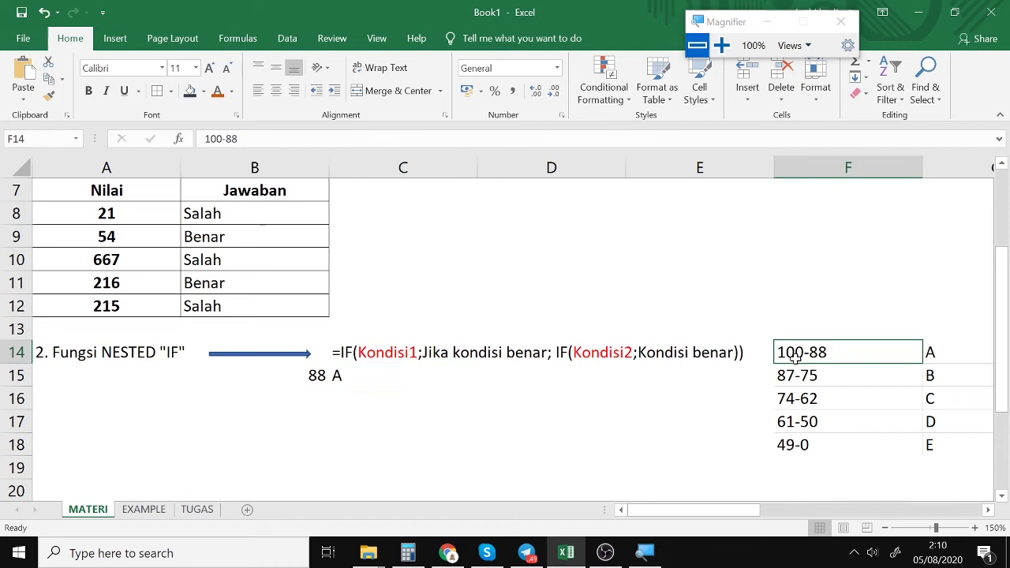
# - Review the simple IF answers in B8 and B9 of the Nilai and Jawaban table
pyautogui.scroll(2, 429, 354)
pyautogui.click(404, 289)
pyautogui.click(286, 357)
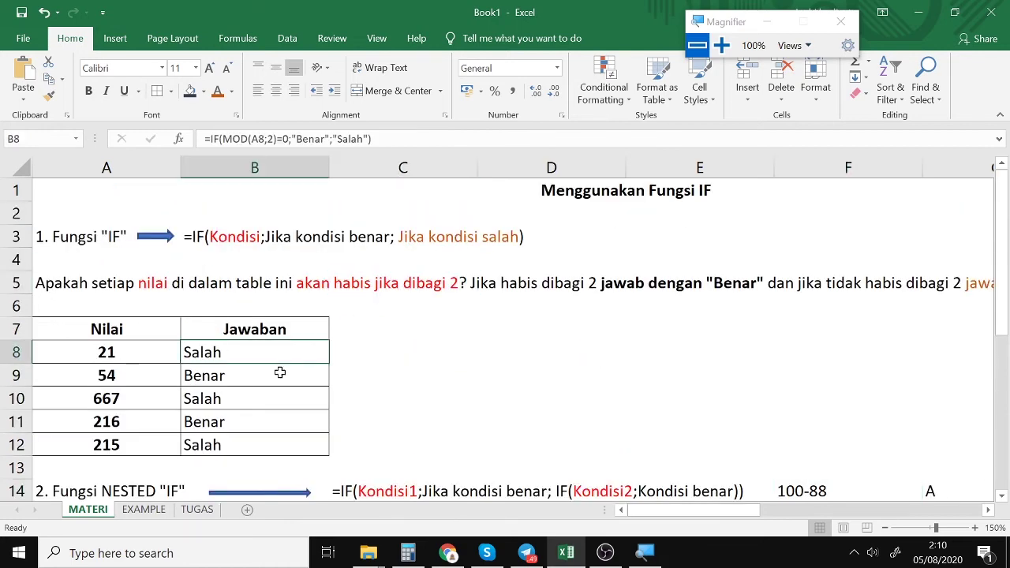
pyautogui.click(278, 379)
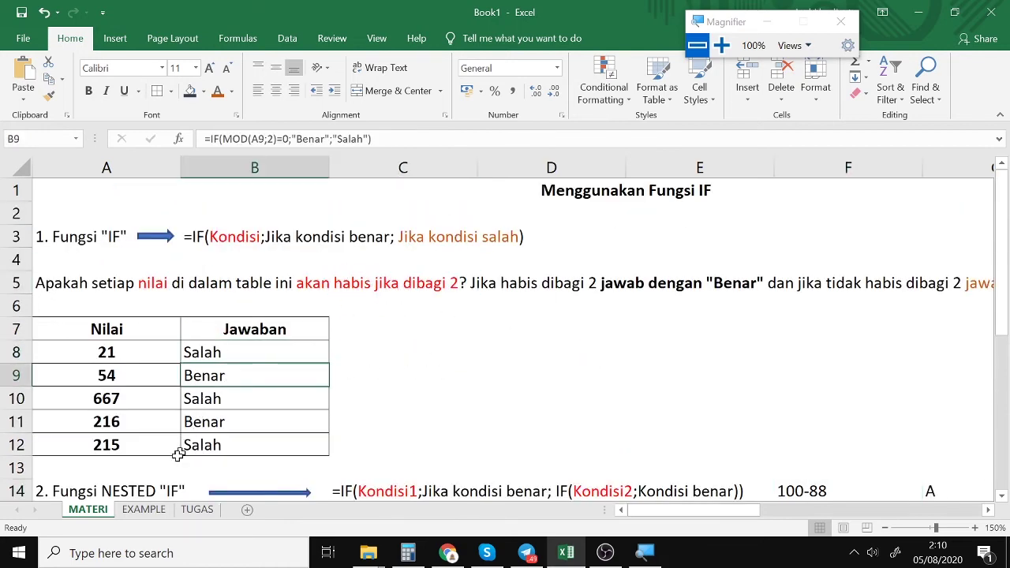
# - Switch to the EXAMPLE sheet and select the Jumlah Harga cell for Pensil, D4
pyautogui.click(144, 510)
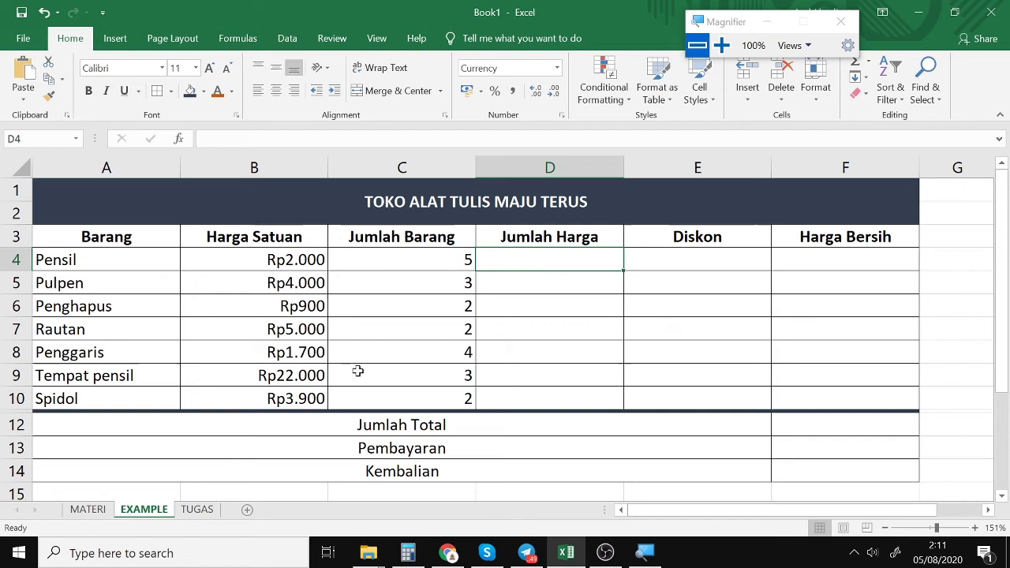
pyautogui.click(565, 276)
pyautogui.click(550, 262)
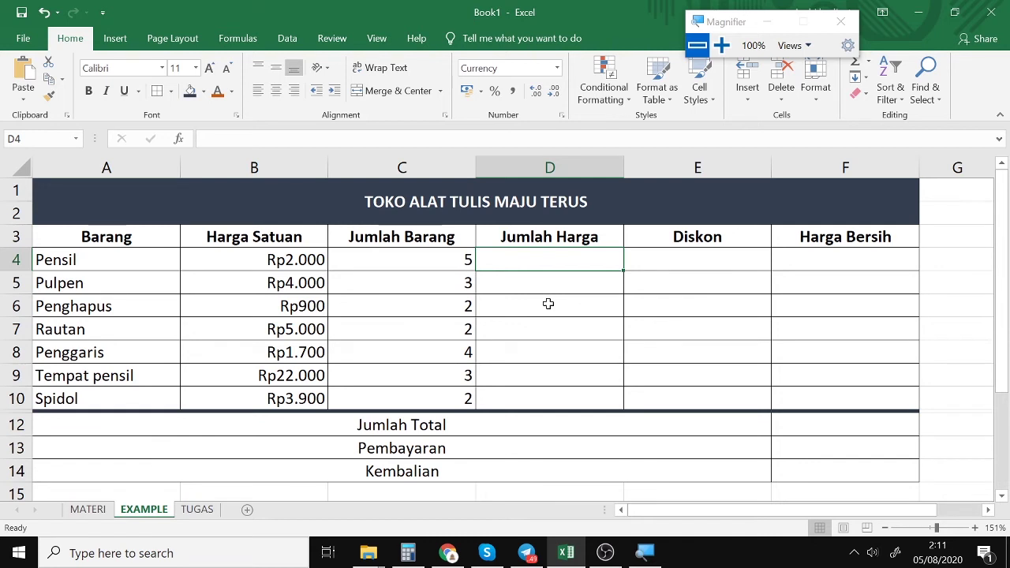
pyautogui.click(548, 304)
pyautogui.click(545, 264)
# - Go through the blank cells for Kembalian and Jumlah Total, and Pensil's Jumlah Harga, Diskon and Harga Bersih
pyautogui.click(507, 471)
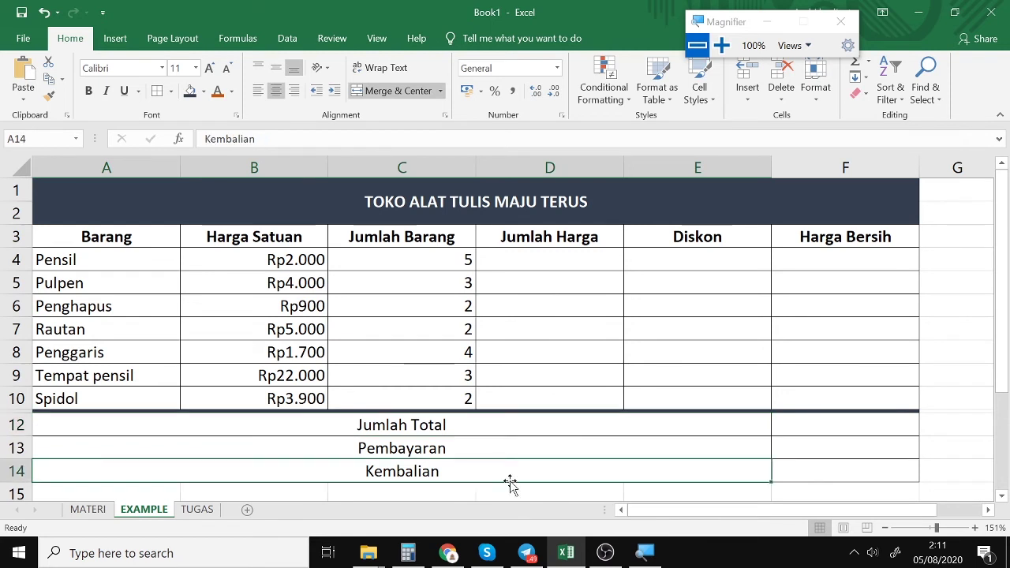
pyautogui.click(802, 479)
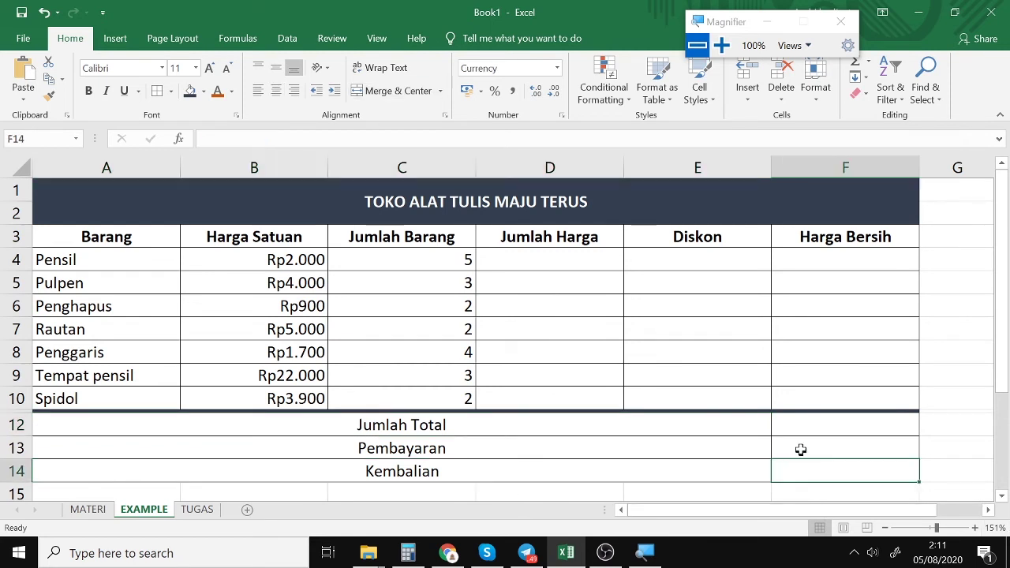
pyautogui.click(796, 423)
pyautogui.click(805, 471)
pyautogui.click(545, 260)
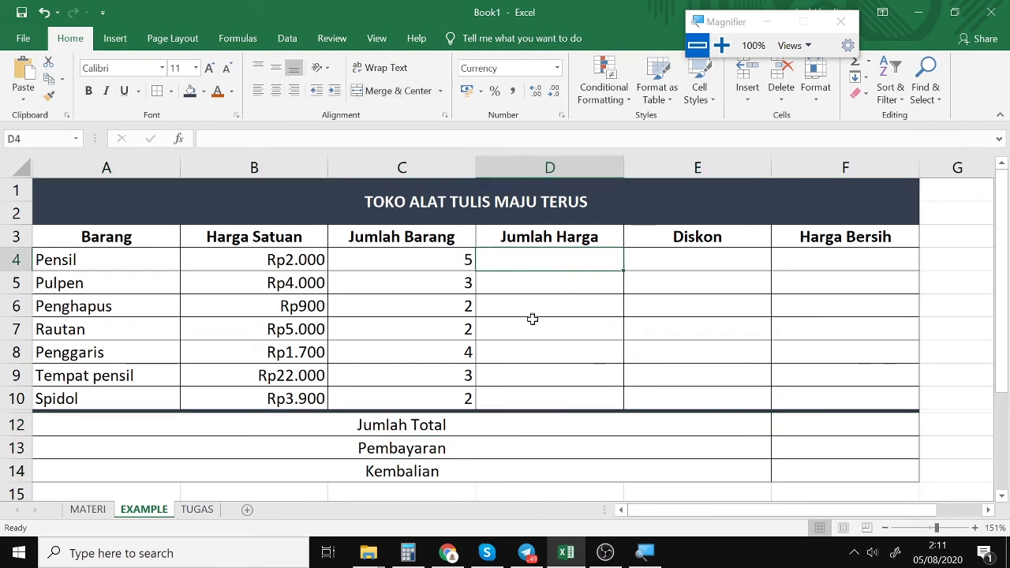
pyautogui.click(699, 257)
pyautogui.click(809, 257)
pyautogui.click(700, 266)
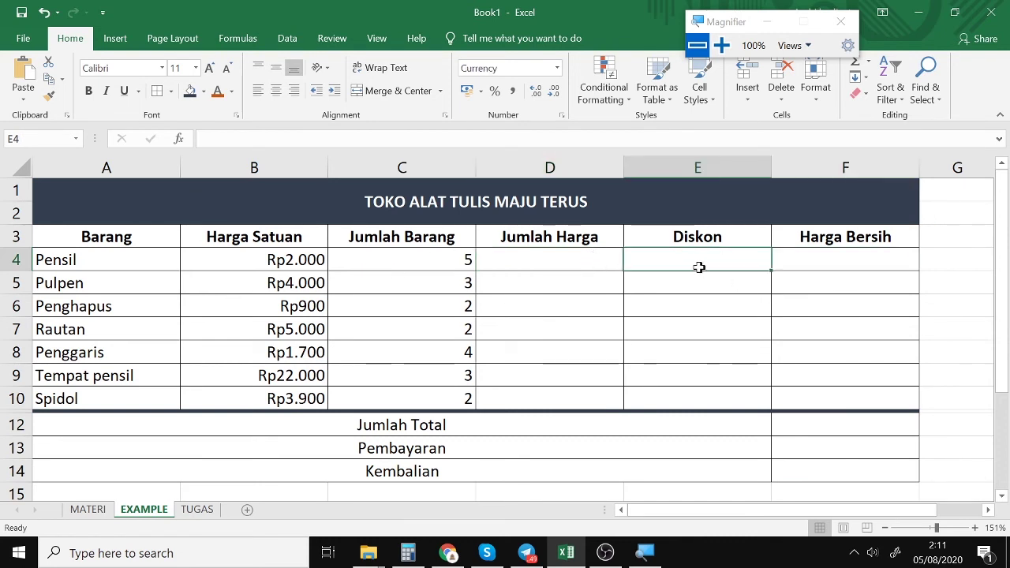
pyautogui.click(816, 262)
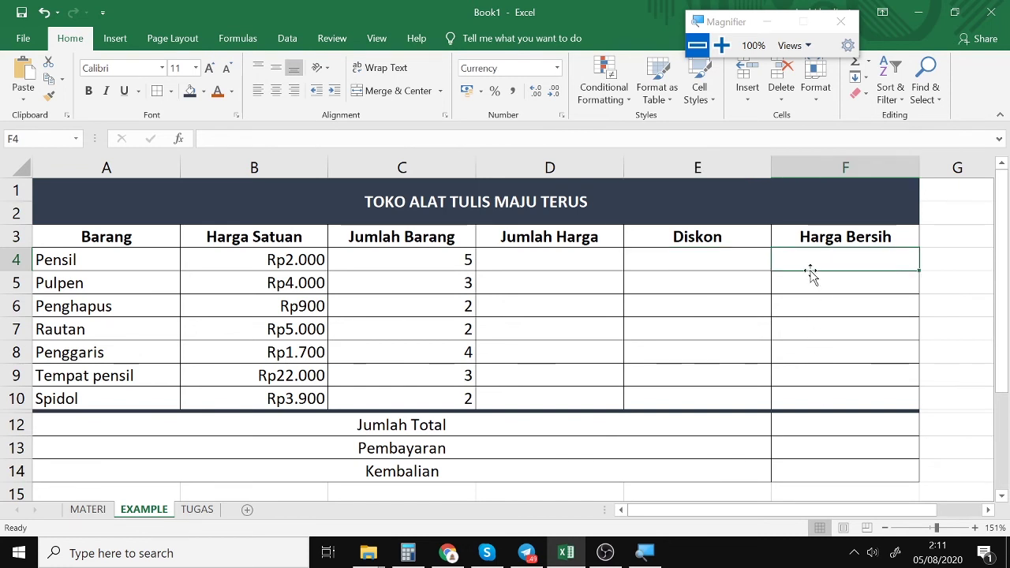
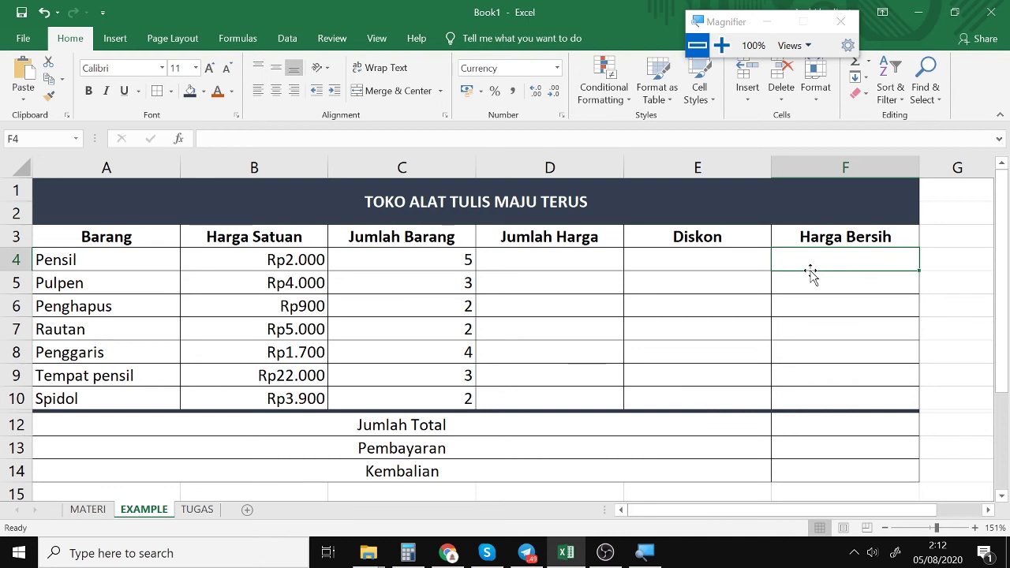
# - Calculate Pensil's Jumlah Harga in D4 with the formula =(B4*C4), multiplying Harga Satuan by Jumlah Barang
pyautogui.click(562, 263)
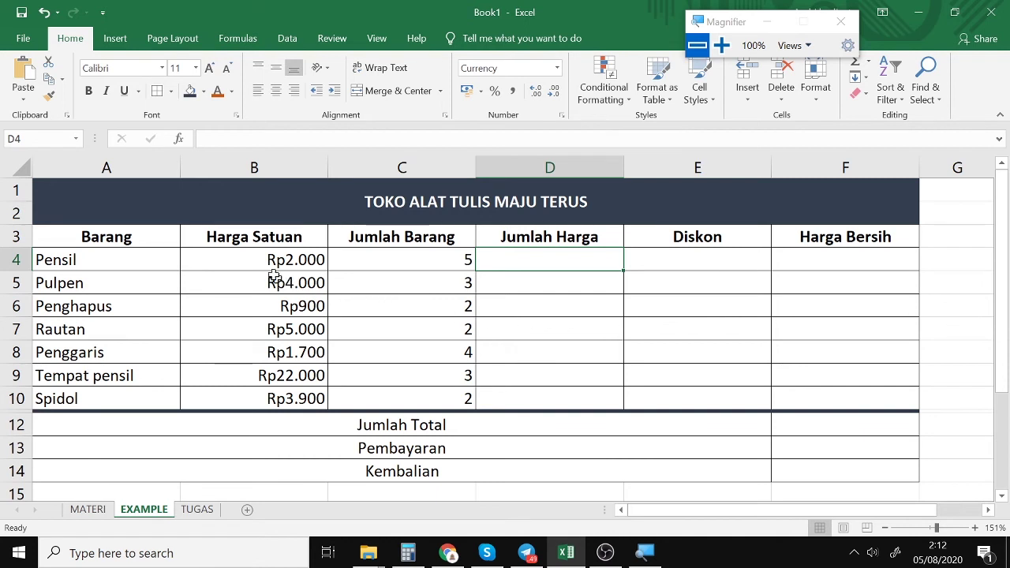
pyautogui.click(249, 260)
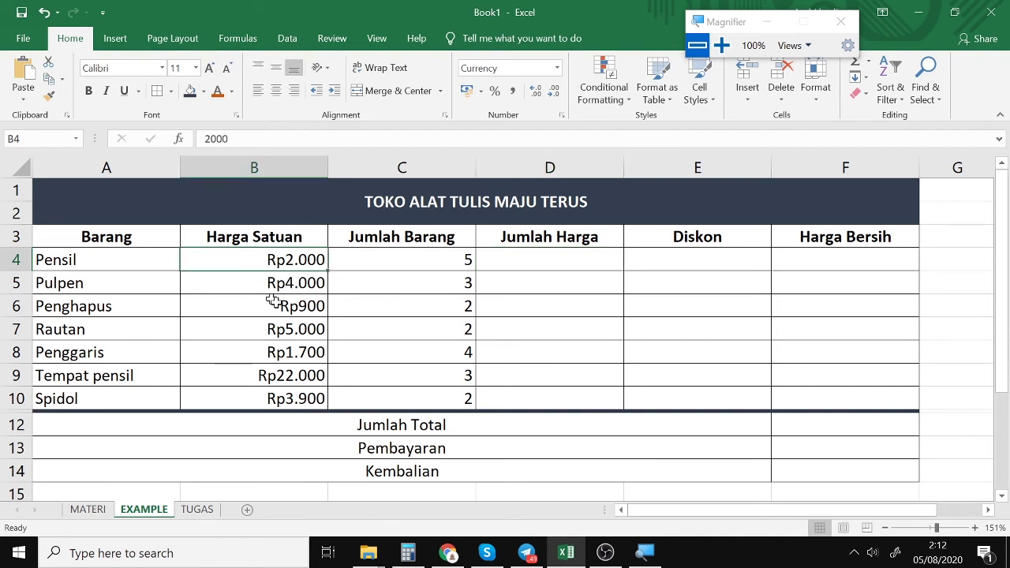
pyautogui.click(396, 262)
pyautogui.click(551, 261)
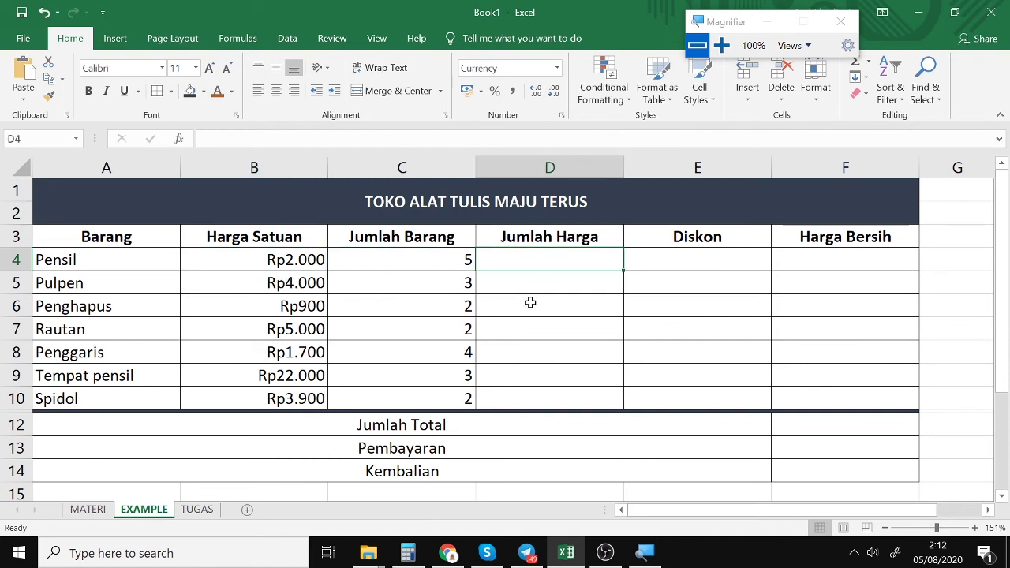
pyautogui.write('=(')
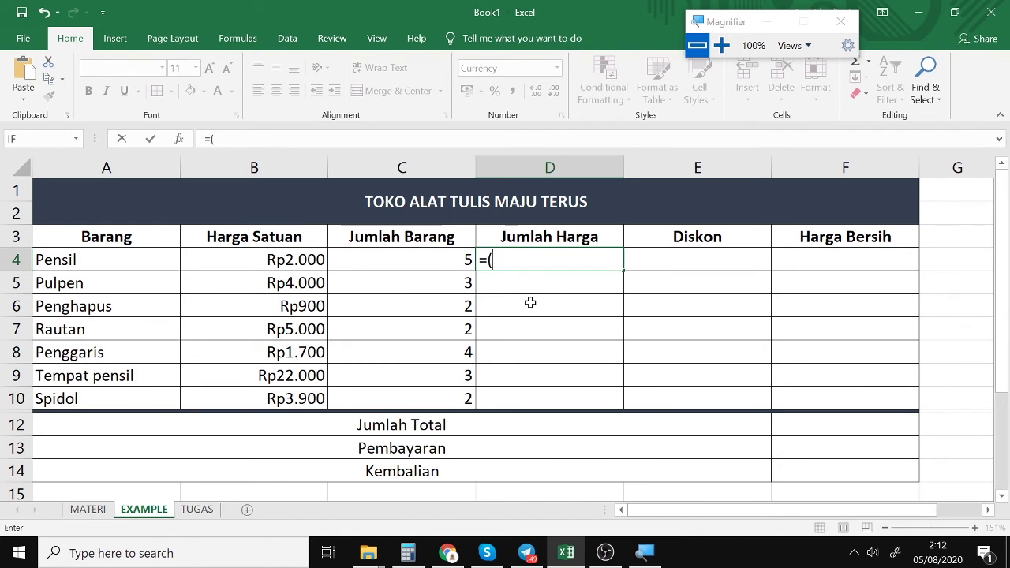
pyautogui.click(288, 257)
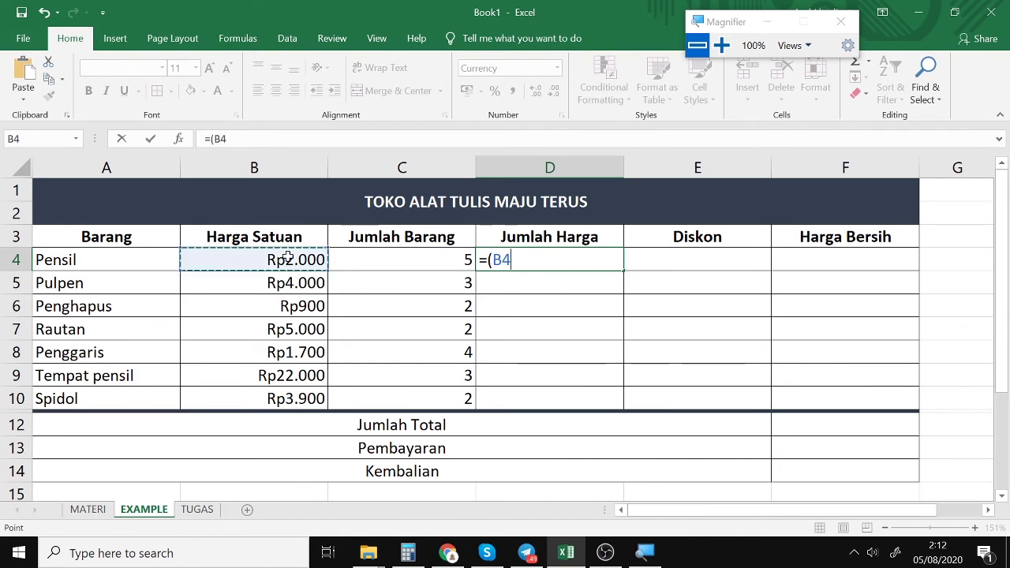
pyautogui.write('*')
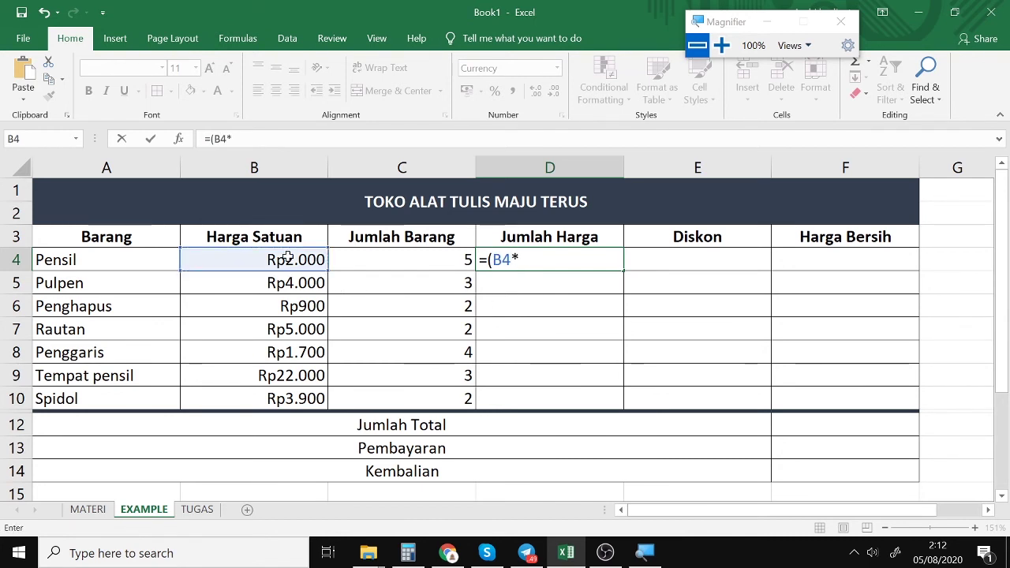
pyautogui.click(382, 263)
pyautogui.write(')')
pyautogui.press('Return')
# - Fill the Jumlah Harga formula from D4 down to Spidol's row, D10
pyautogui.click(545, 265)
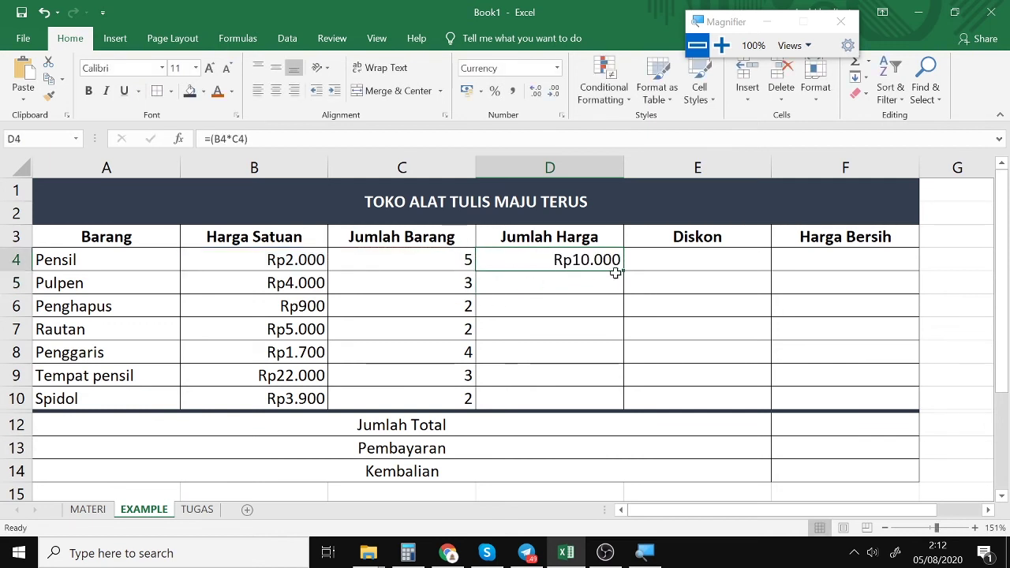
pyautogui.moveTo(625, 271); pyautogui.dragTo(603, 409)
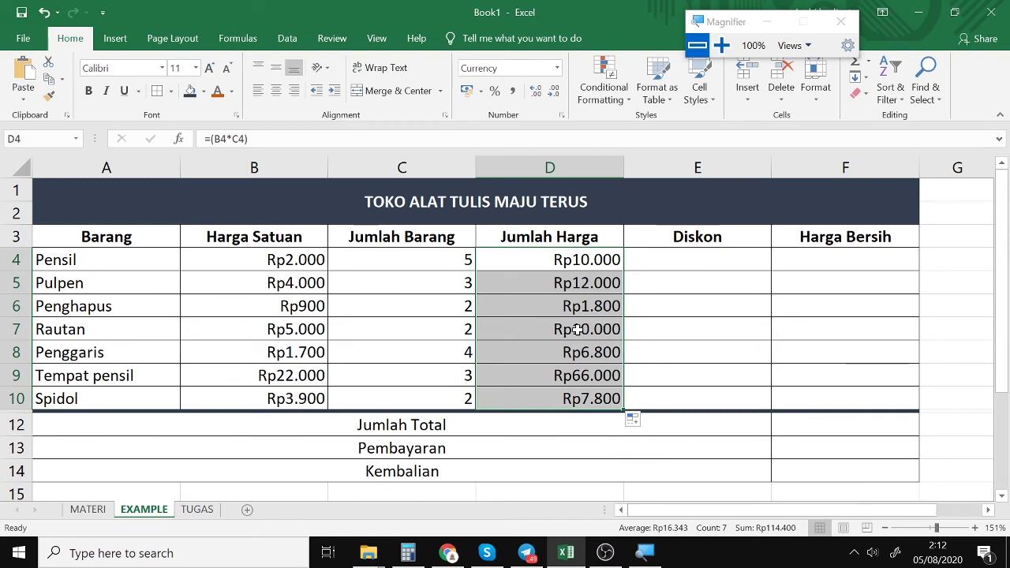
pyautogui.click(543, 328)
# - Go through the Jumlah Harga cells of every item from Pensil to Spidol, D4 to D10
pyautogui.click(686, 262)
pyautogui.click(580, 264)
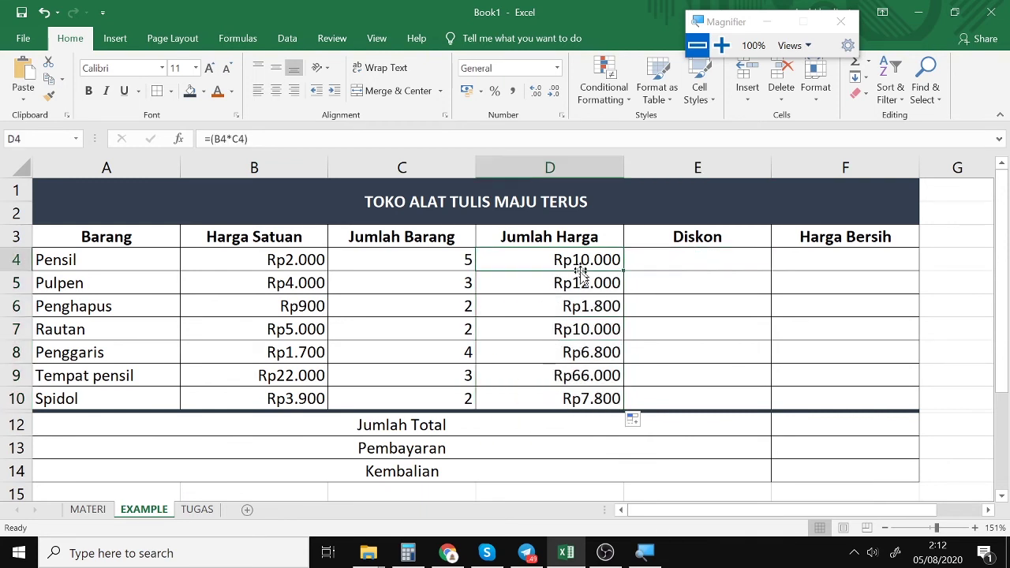
pyautogui.click(578, 288)
pyautogui.click(573, 308)
pyautogui.click(569, 330)
pyautogui.click(572, 351)
pyautogui.click(574, 374)
pyautogui.click(576, 399)
pyautogui.click(566, 275)
# - Enter the discount formula =IF(C4>=4;2%*D4) in Pensil's Diskon cell, E4, and fill it down to E10
pyautogui.click(714, 265)
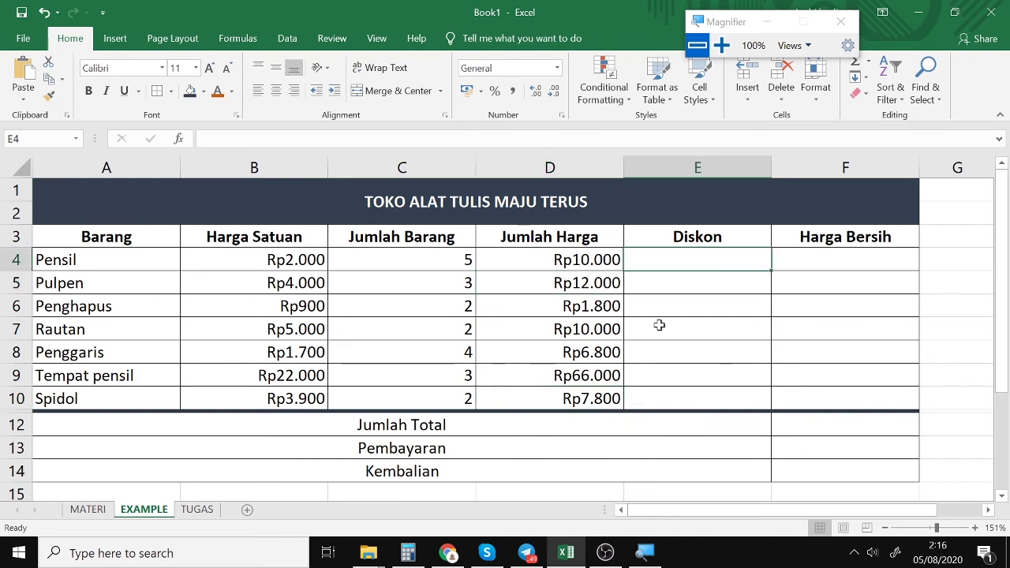
pyautogui.write('=IF')
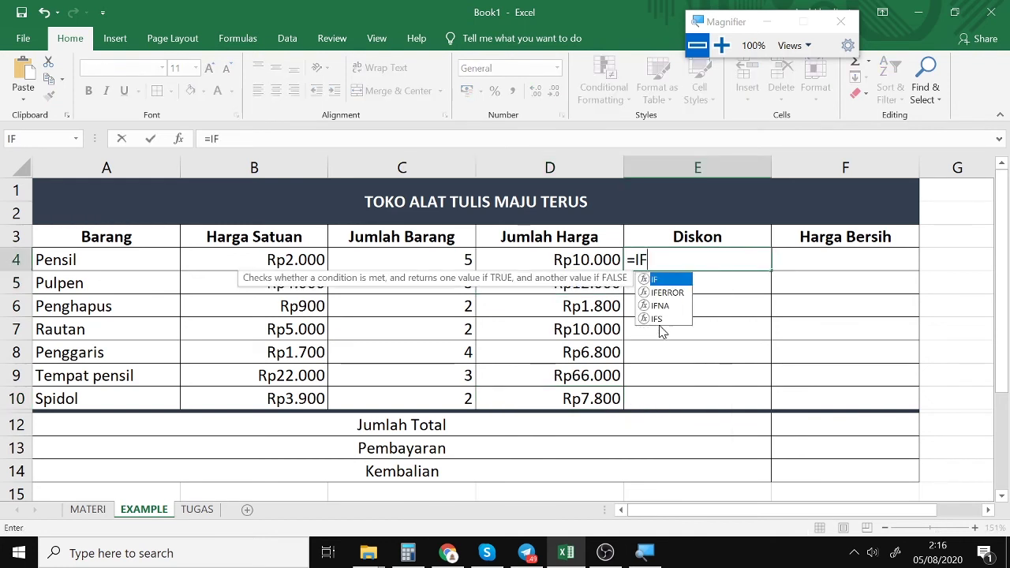
pyautogui.write('(')
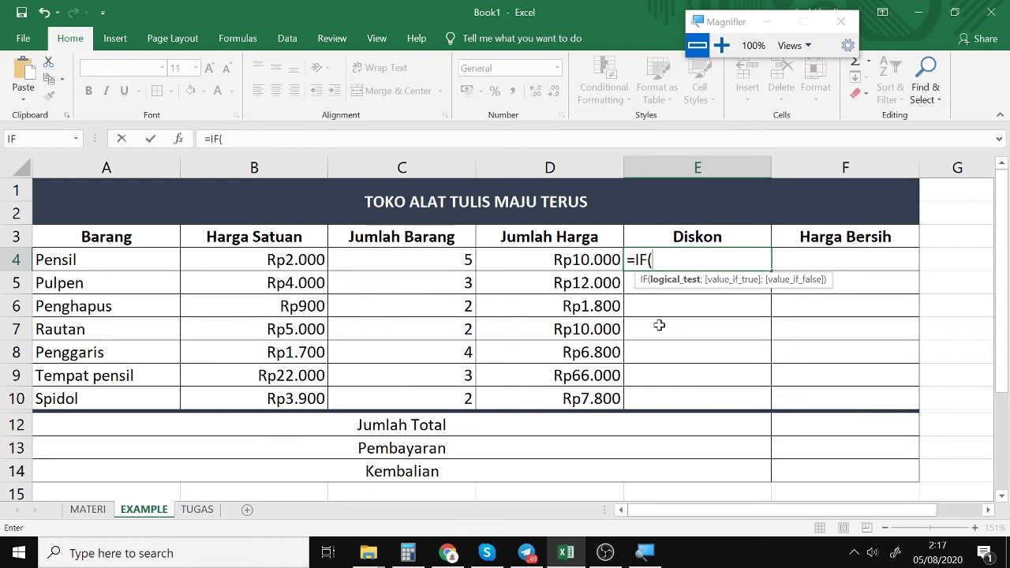
pyautogui.click(458, 259)
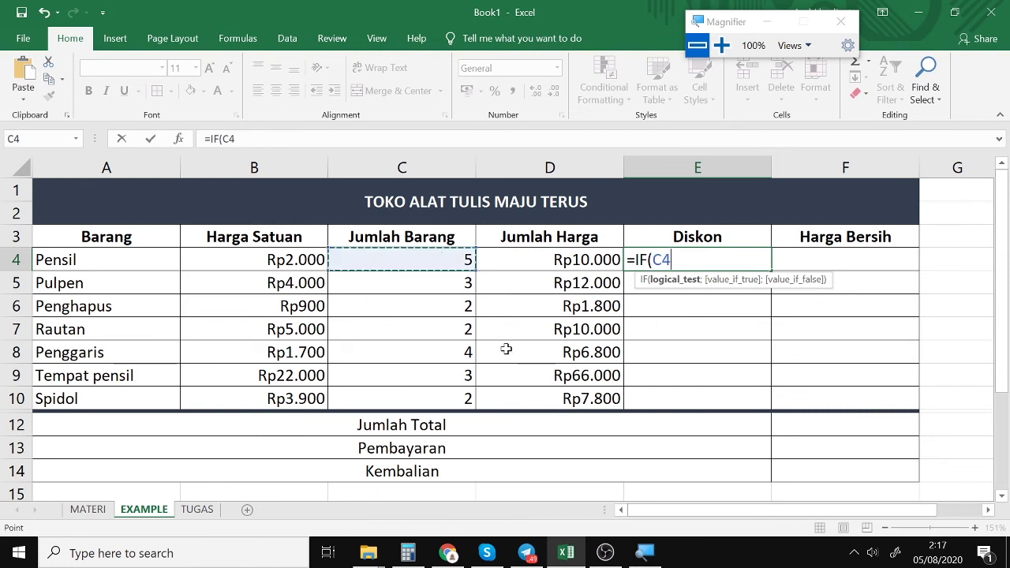
pyautogui.write('=>')
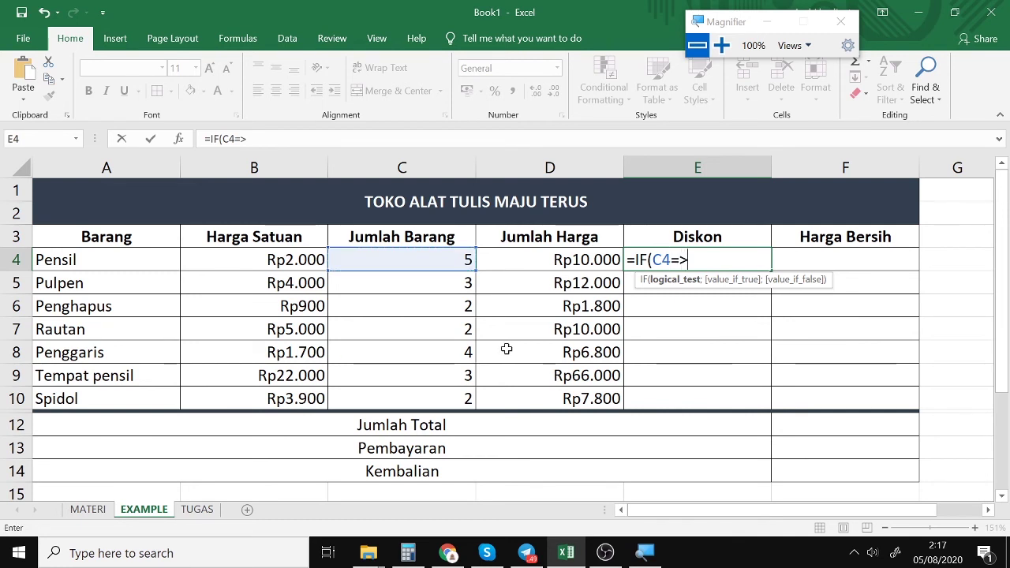
pyautogui.write('4;')
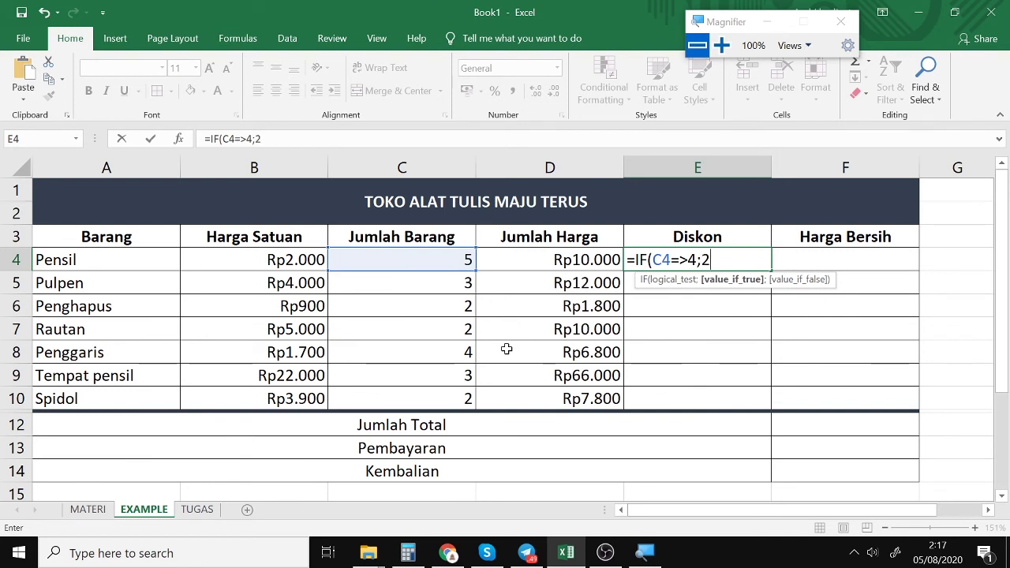
pyautogui.write('2%*')
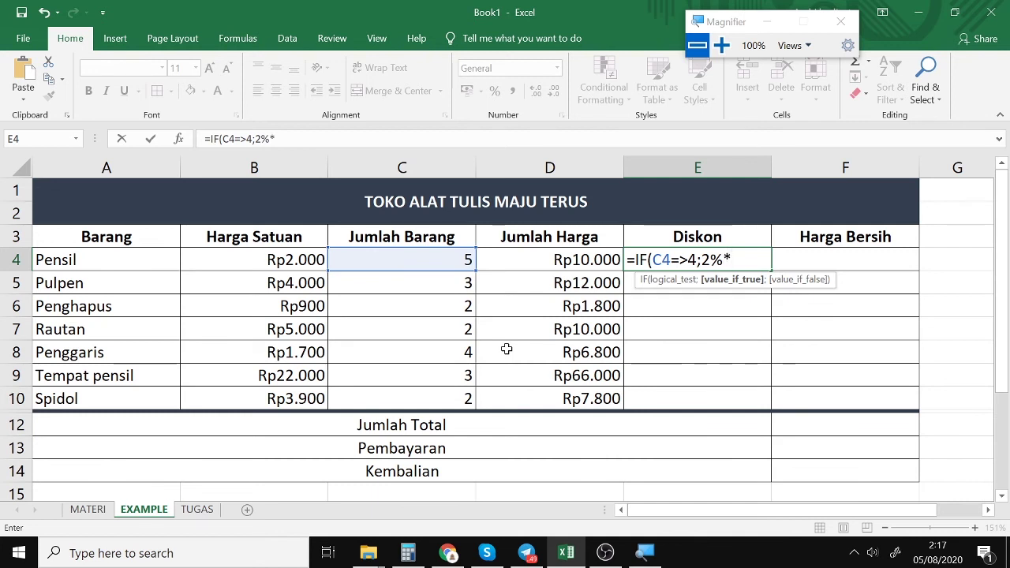
pyautogui.click(524, 254)
pyautogui.write(')')
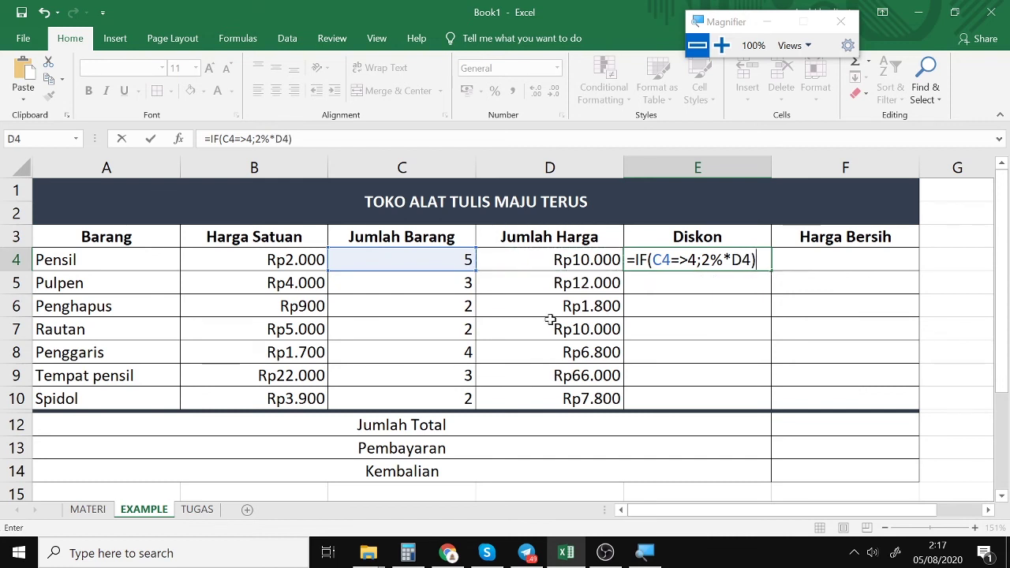
pyautogui.press('Return')
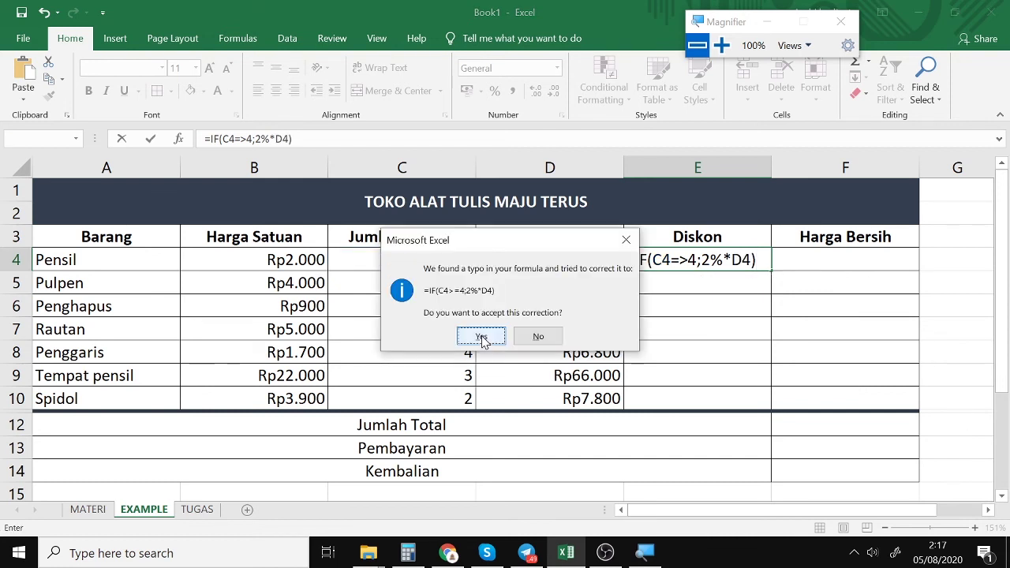
pyautogui.click(481, 337)
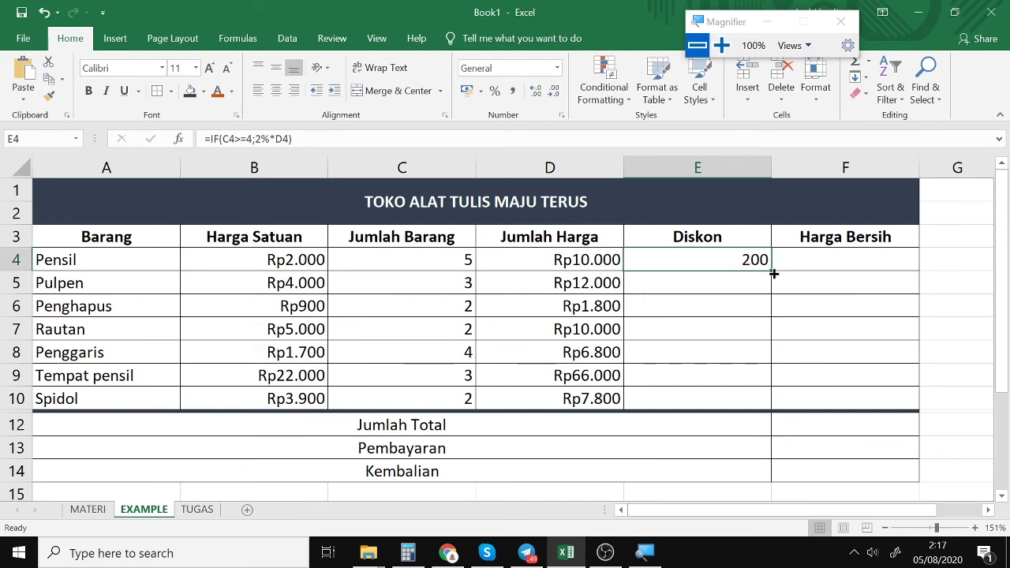
pyautogui.moveTo(770, 272); pyautogui.dragTo(760, 408)
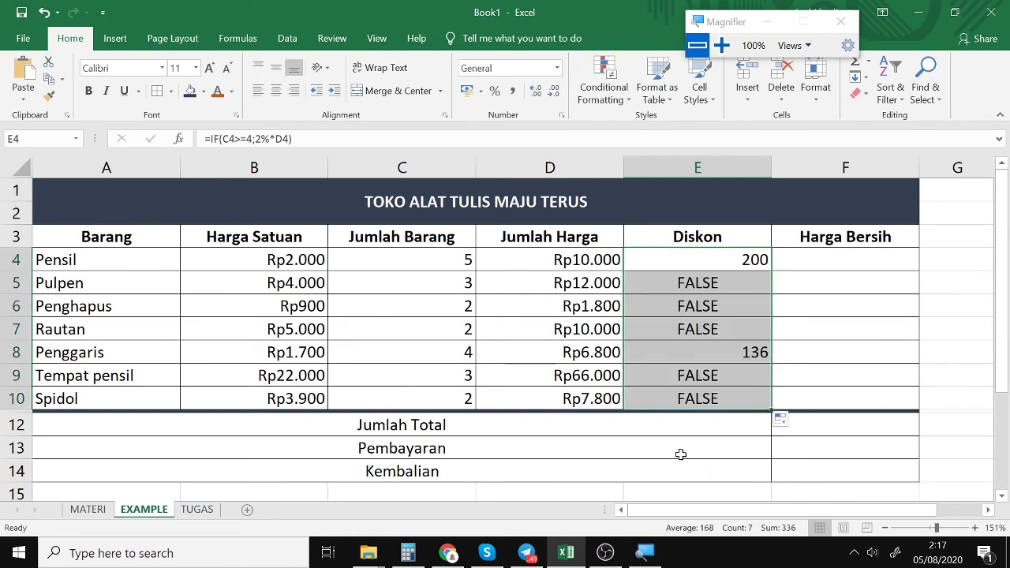
# - Add 0 as the value-if-false argument of the Diskon formula in E4 and refill the column down to E10
pyautogui.click(726, 292)
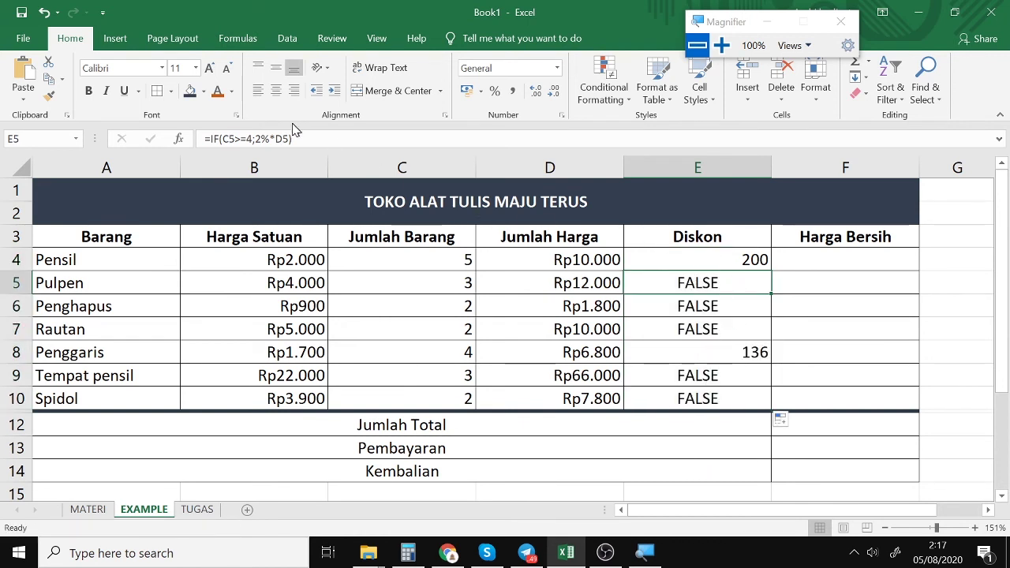
pyautogui.click(712, 259)
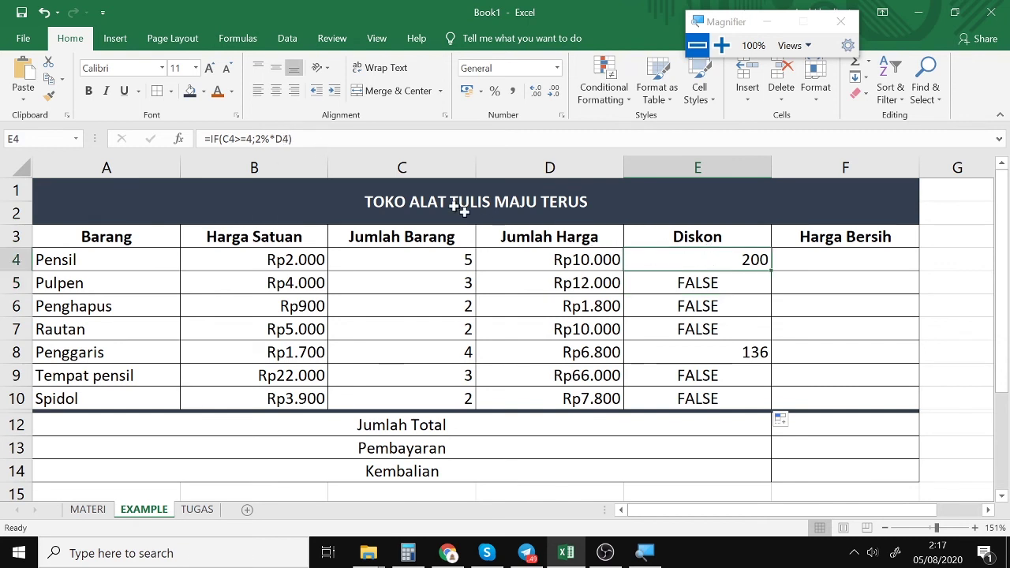
pyautogui.click(289, 144)
pyautogui.write(';')
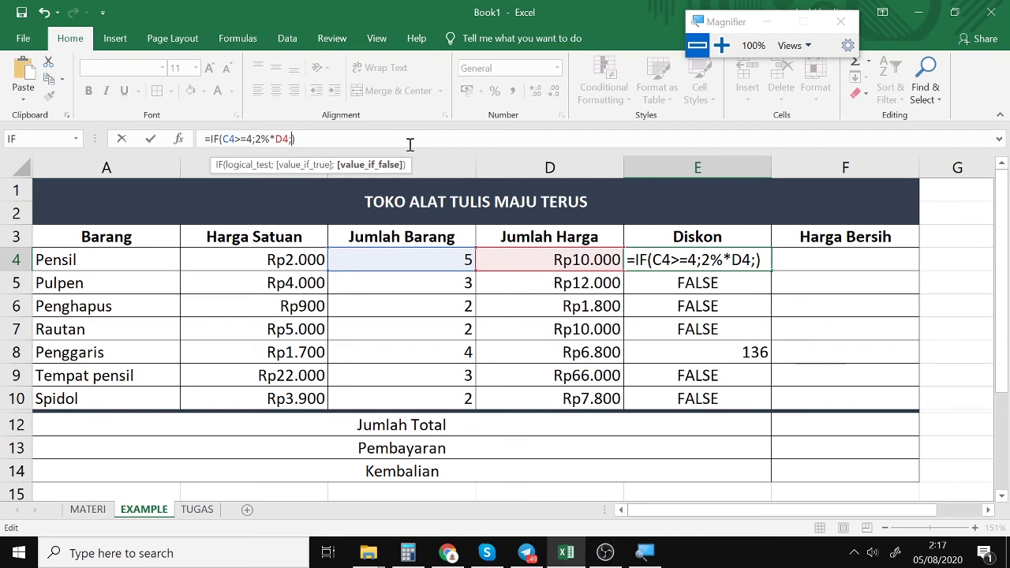
pyautogui.write('0')
pyautogui.press('Return')
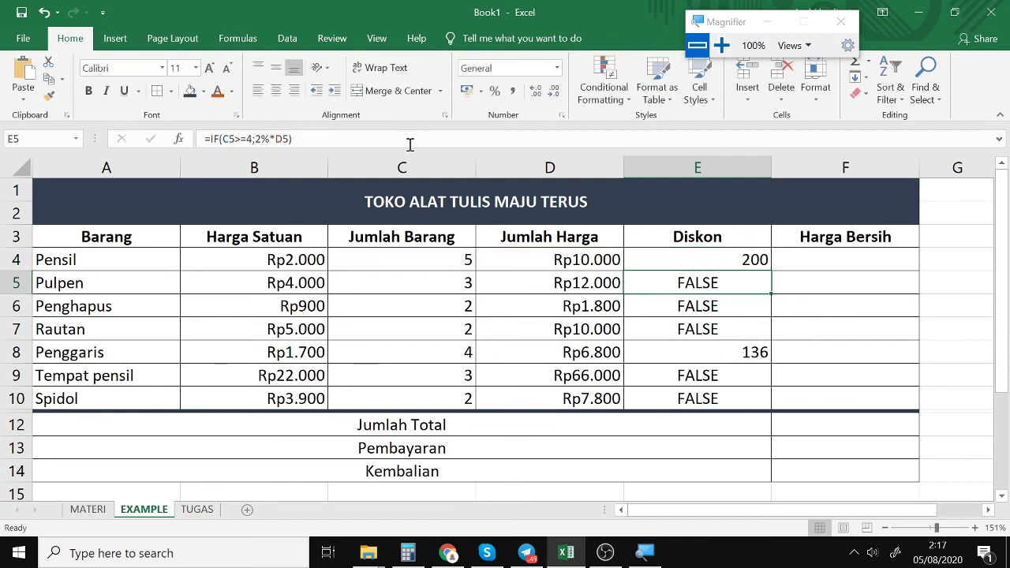
pyautogui.click(747, 260)
pyautogui.moveTo(774, 270); pyautogui.dragTo(760, 403)
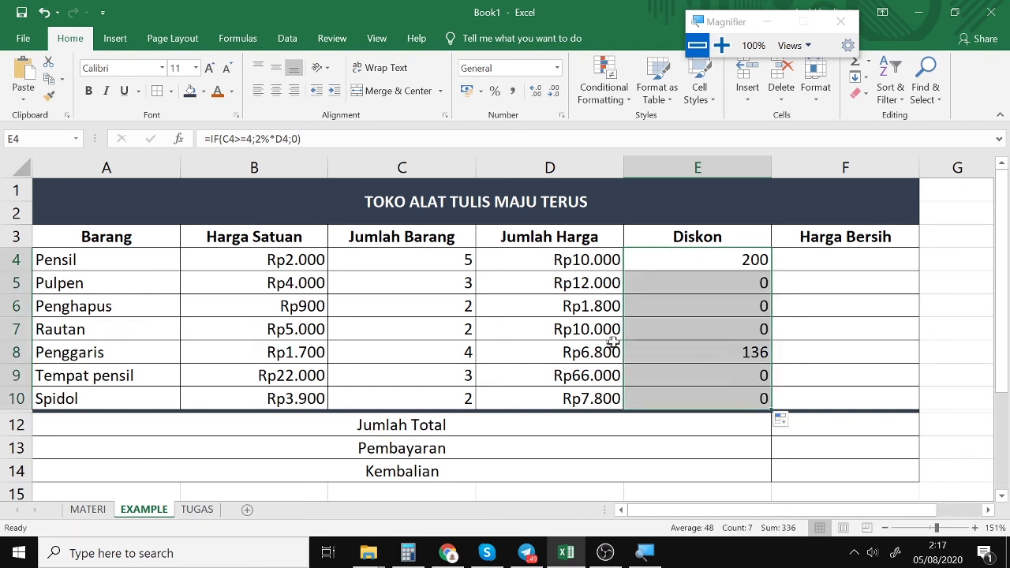
pyautogui.click(692, 287)
pyautogui.click(706, 377)
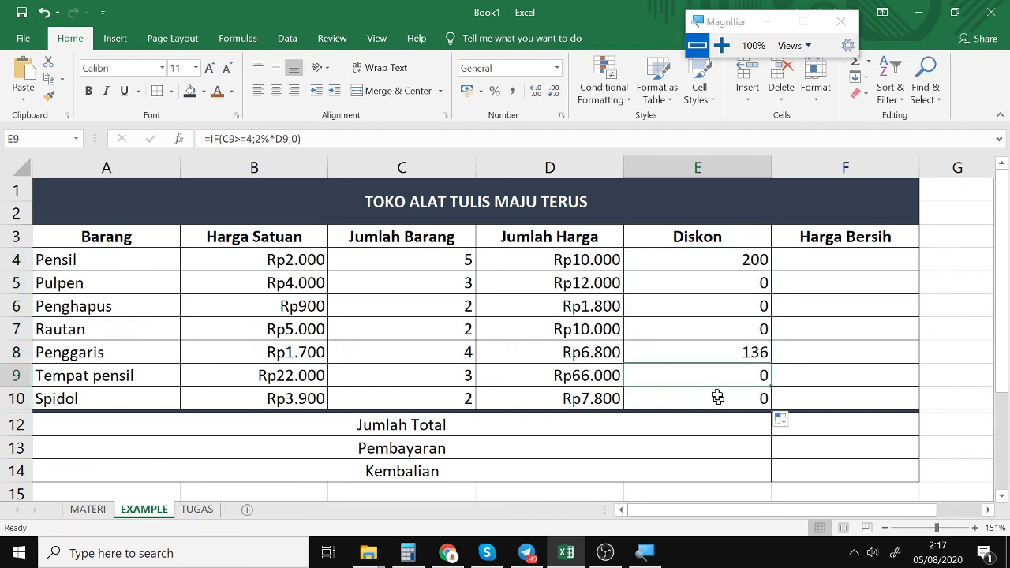
# - Format the Diskon cells E4 to E10 as Currency
pyautogui.click(721, 251)
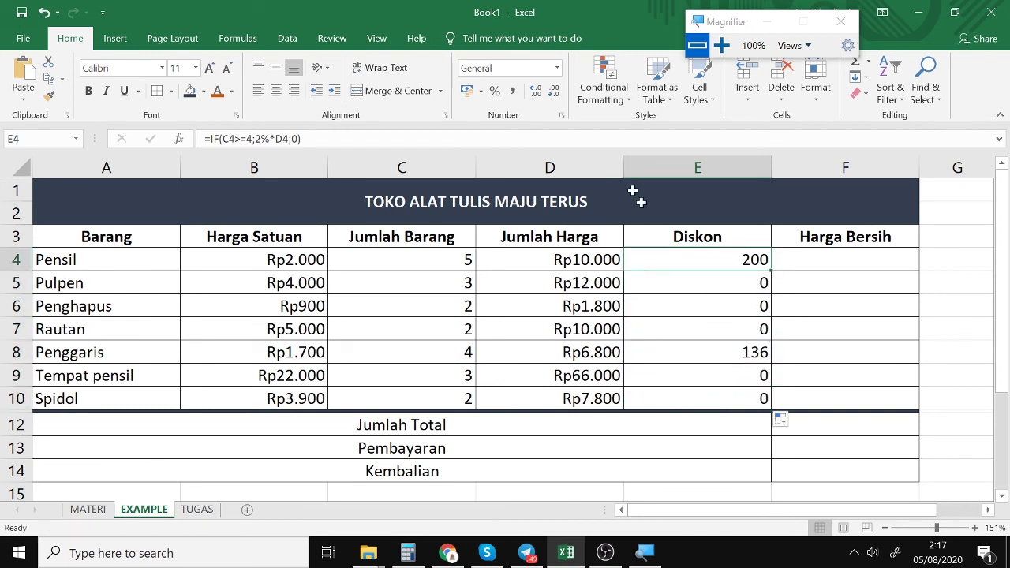
pyautogui.keyDown('shift'); pyautogui.click(739, 401); pyautogui.keyUp('shift')
pyautogui.click(557, 68)
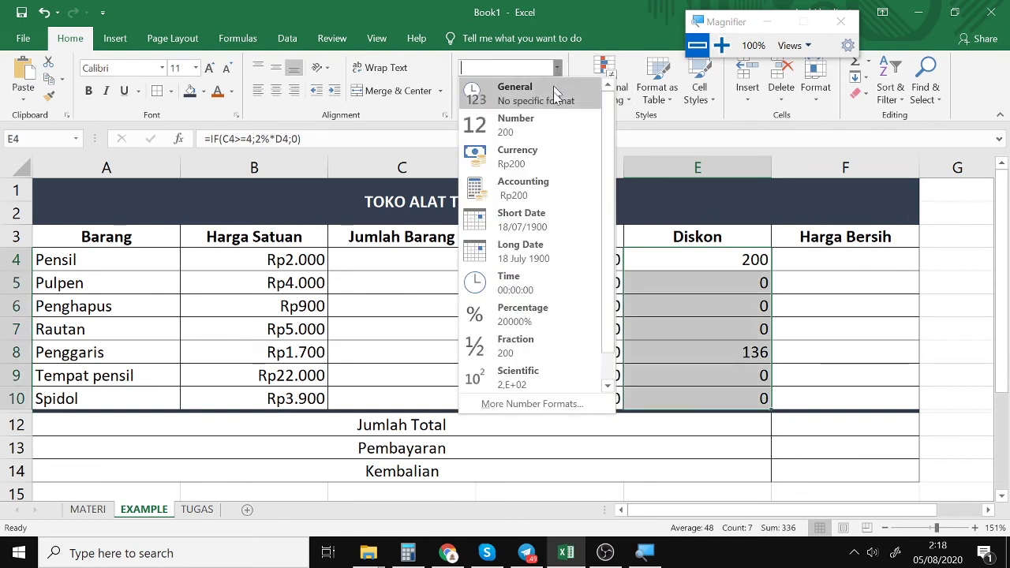
pyautogui.click(534, 144)
# - Review Pensil's Diskon formula in E4 together with its Jumlah Harga and Jumlah Barang cells
pyautogui.click(839, 261)
pyautogui.click(711, 261)
pyautogui.click(563, 262)
pyautogui.click(684, 262)
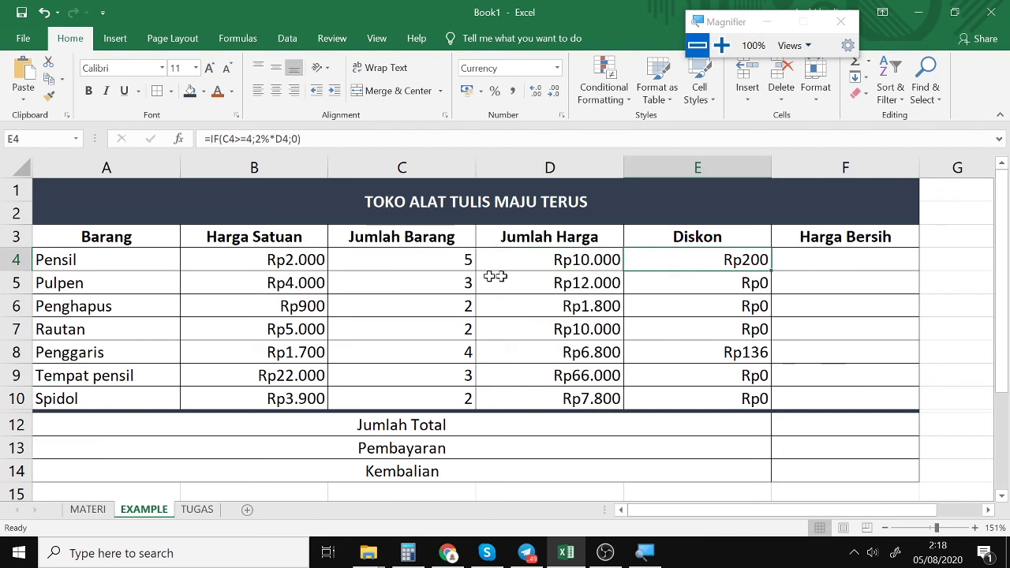
pyautogui.click(402, 259)
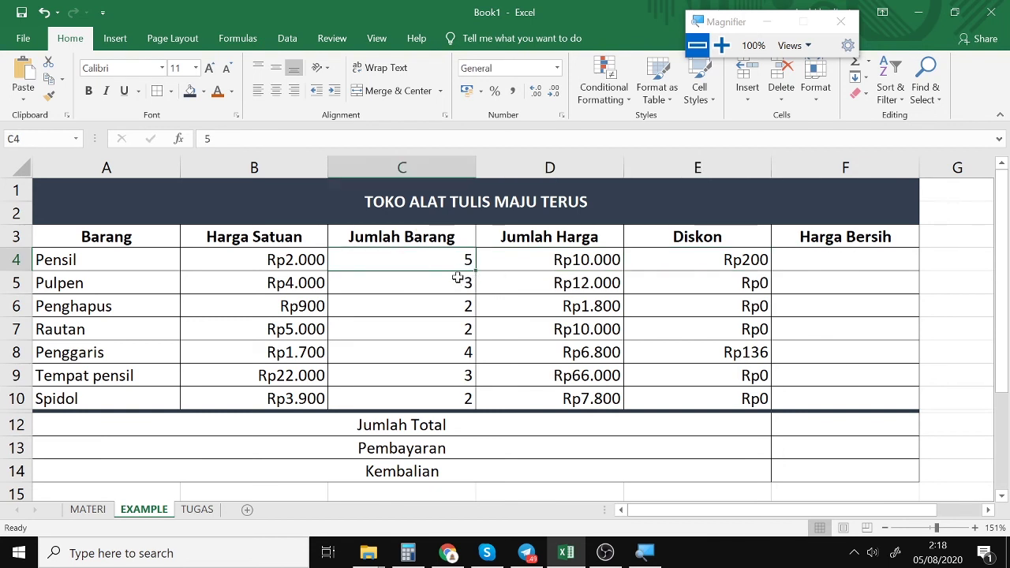
pyautogui.click(746, 261)
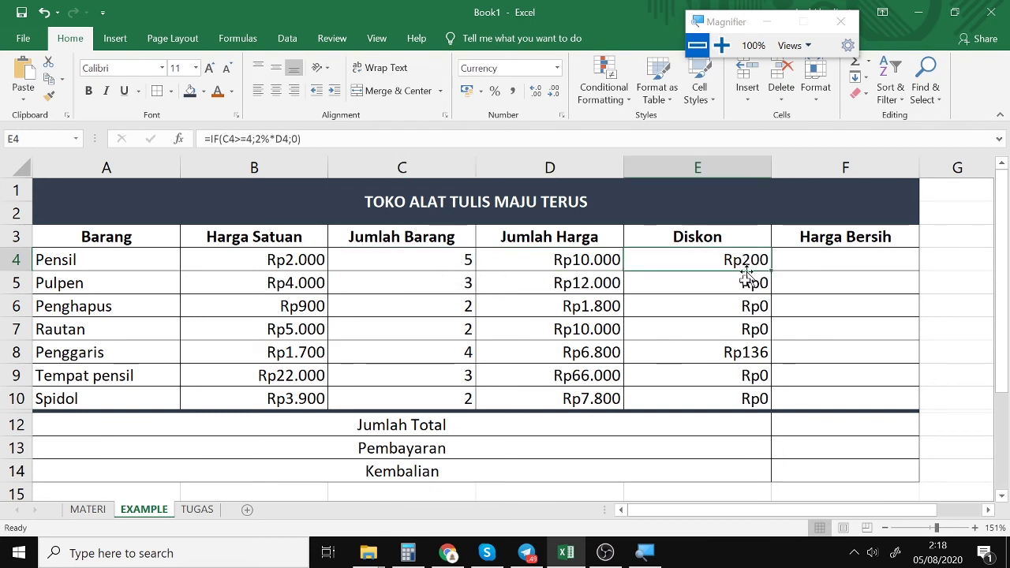
# - Calculate Pensil's Harga Bersih in F4 with =D4-E4, subtracting Diskon from Jumlah Harga
pyautogui.click(820, 262)
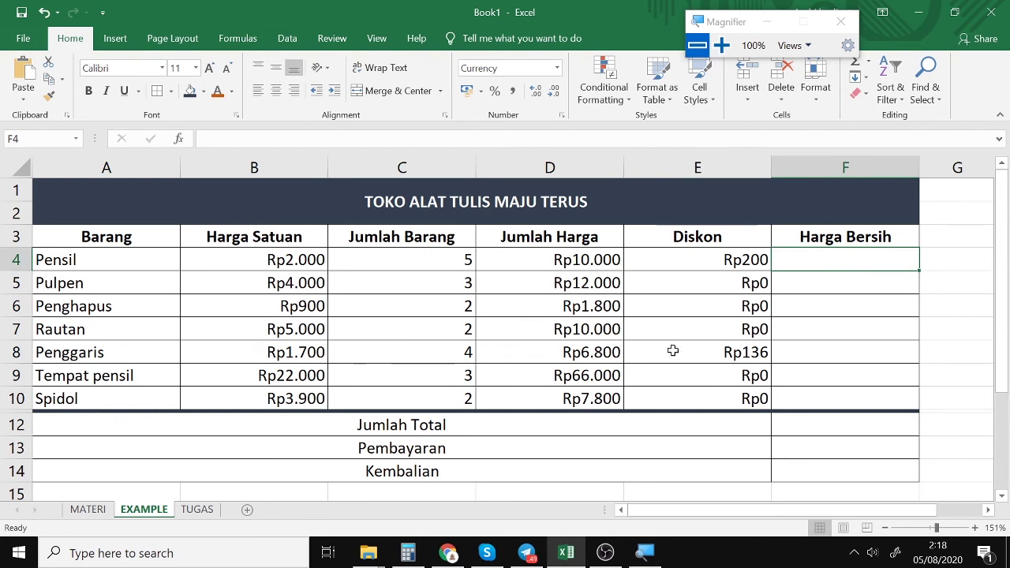
pyautogui.write('=')
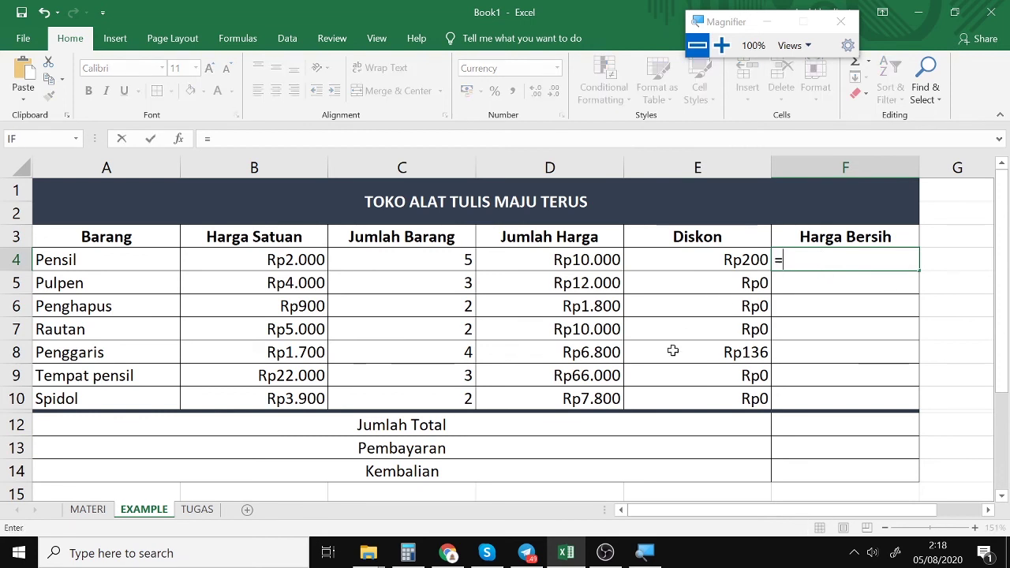
pyautogui.click(582, 258)
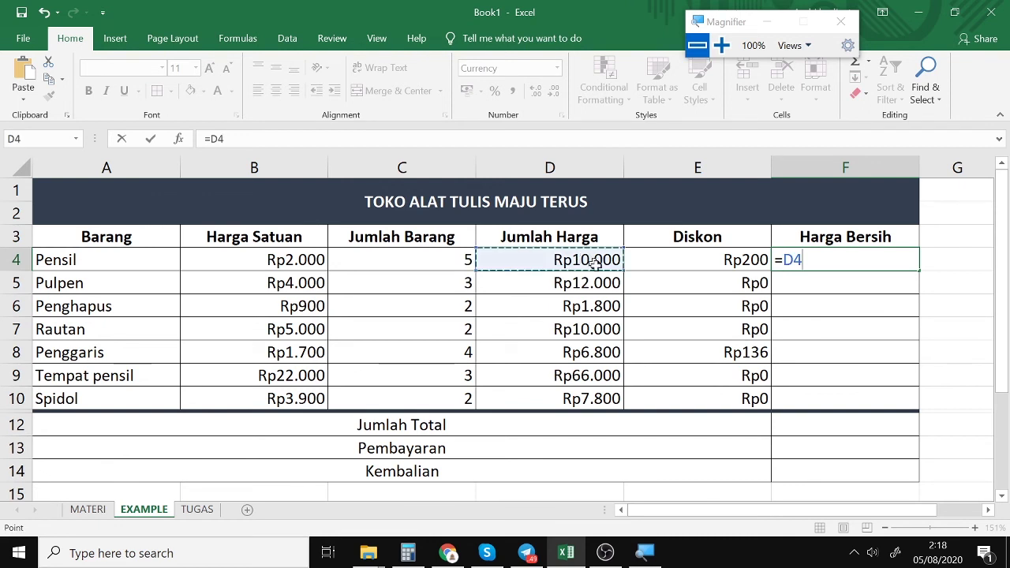
pyautogui.write('-')
pyautogui.click(720, 259)
pyautogui.press('Return')
pyautogui.click(849, 267)
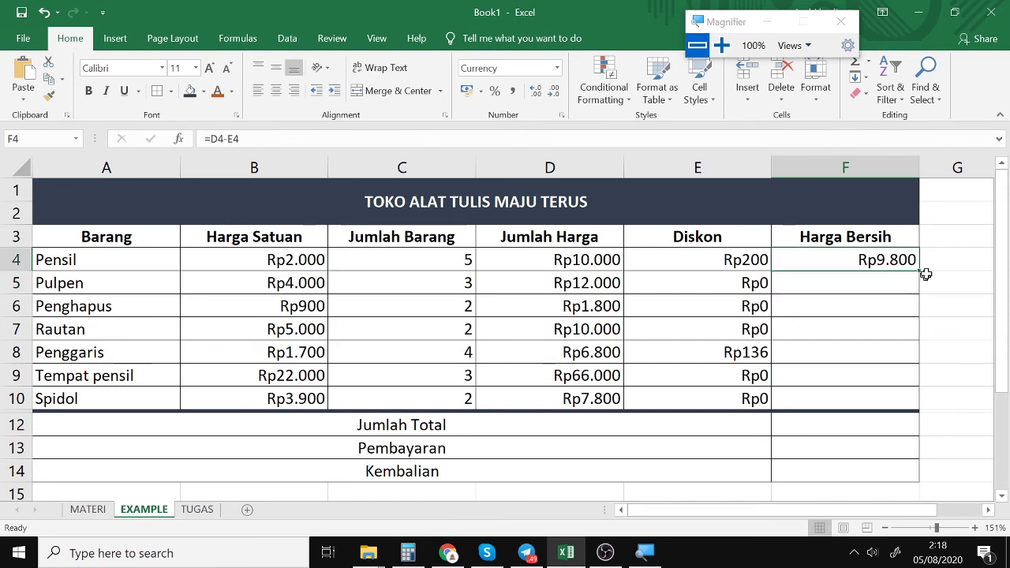
# - Fill Pensil's Harga Bersih formula from F4 down through Spidol's row in F10
pyautogui.moveTo(920, 272); pyautogui.dragTo(916, 399)
pyautogui.scroll(-1, 931, 315)
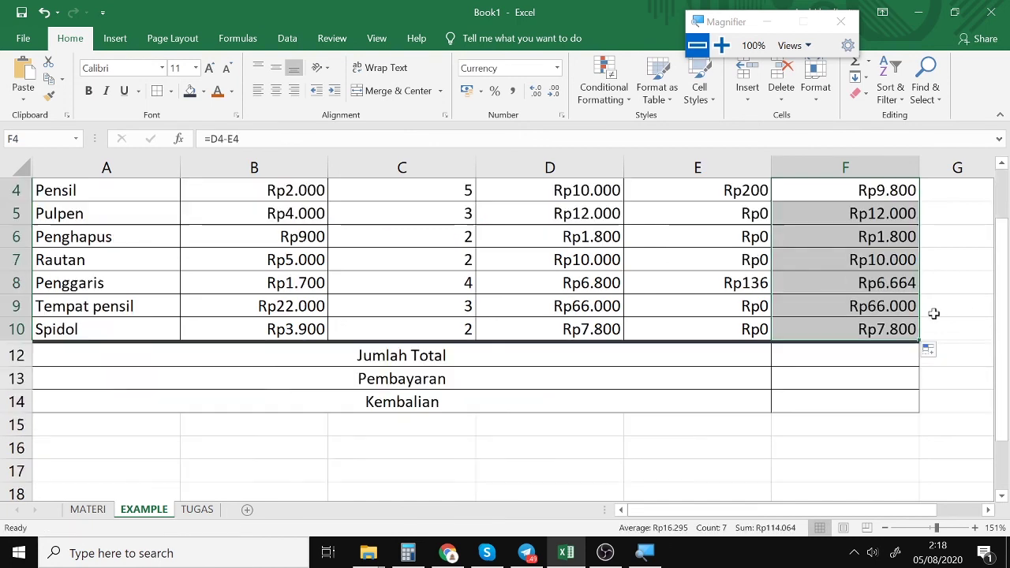
pyautogui.scroll(1, 958, 347)
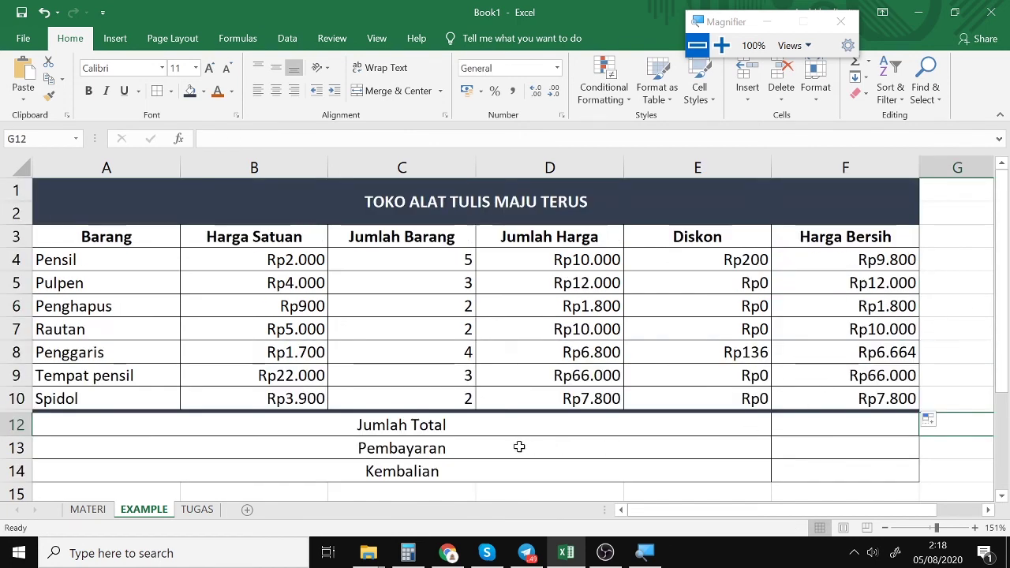
# - Calculate Jumlah Total in F12 with =SUM(F4:F10), adding up the Harga Bersih values
pyautogui.click(636, 433)
pyautogui.click(837, 427)
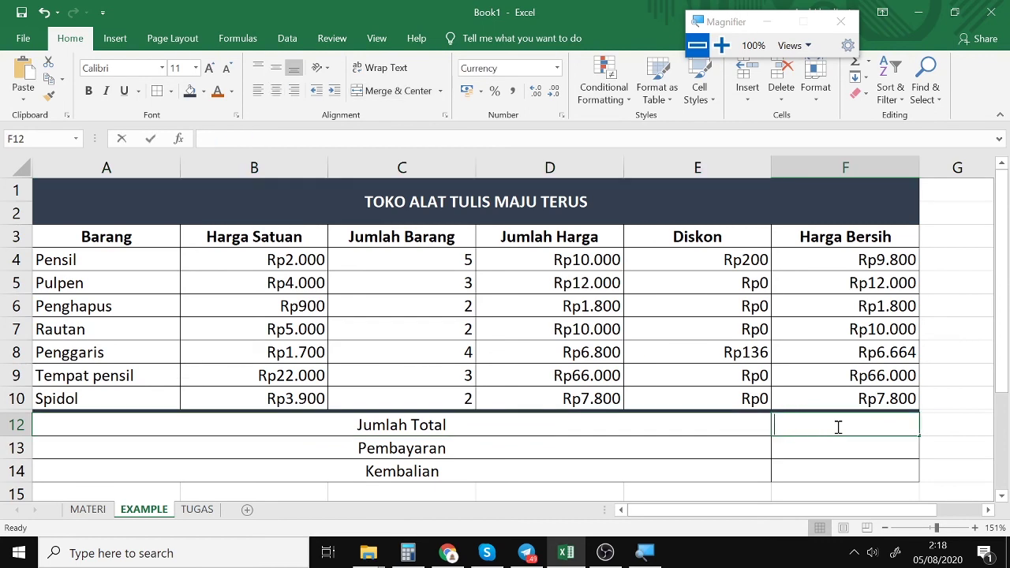
pyautogui.write('=Sum')
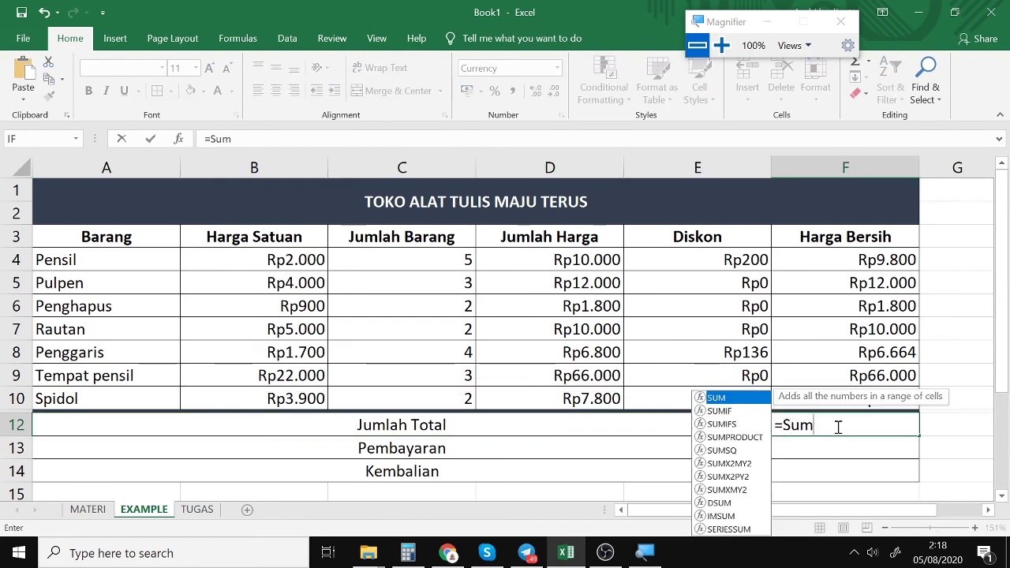
pyautogui.write('(')
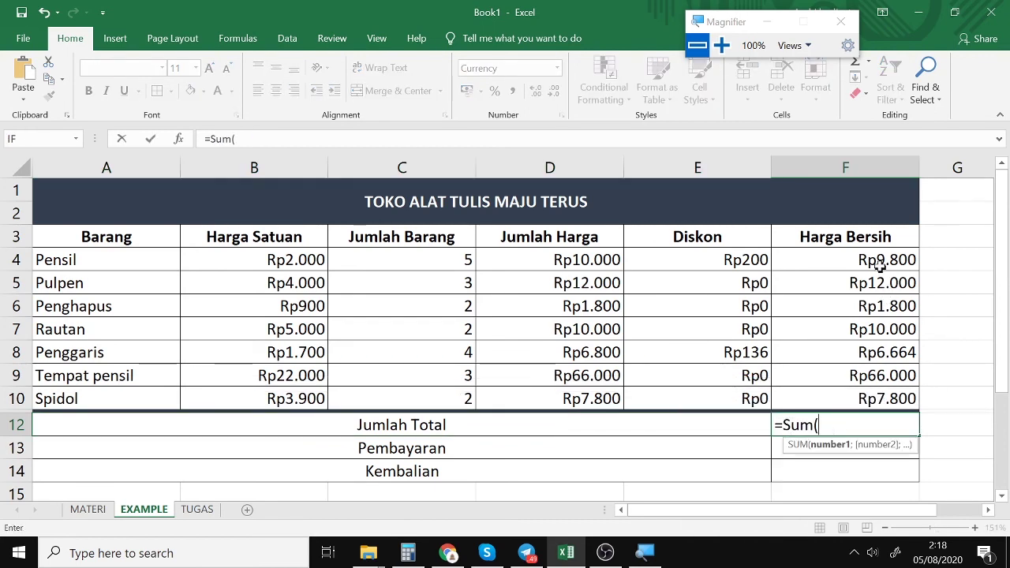
pyautogui.moveTo(872, 261); pyautogui.dragTo(887, 401)
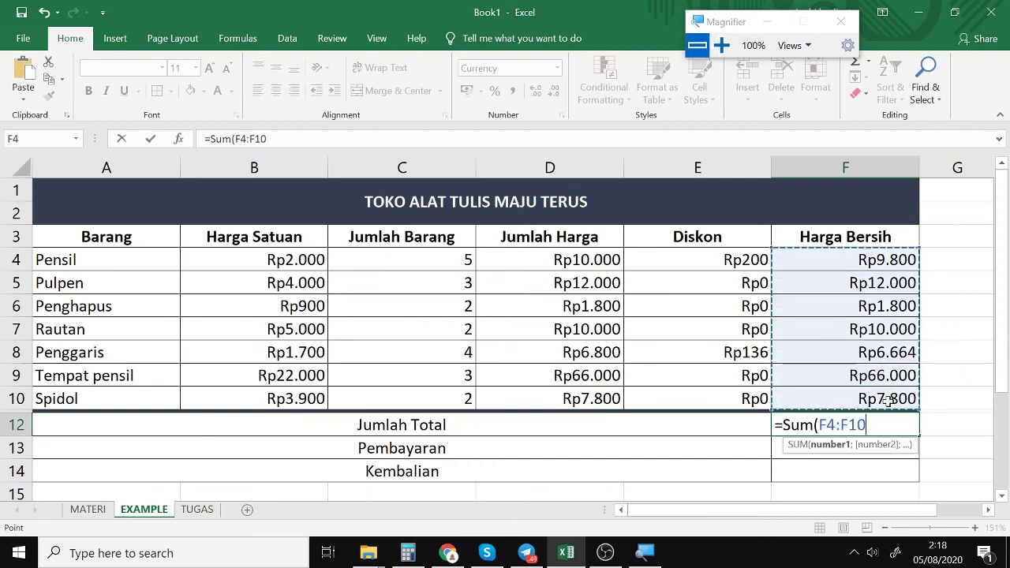
pyautogui.write(')')
pyautogui.press('Return')
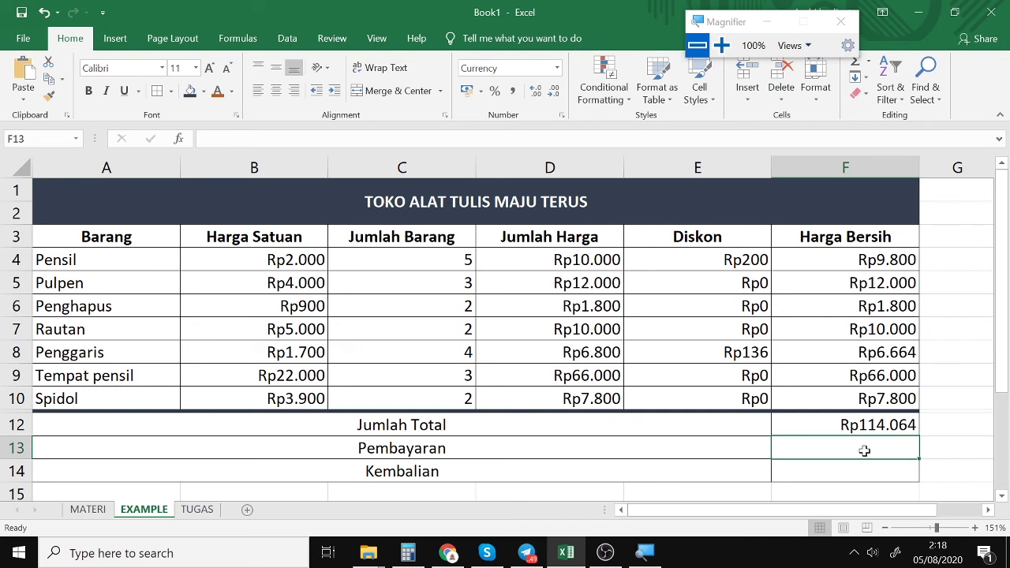
# - Enter a Pembayaran amount of Rp150.000 in F13
pyautogui.write('Rp')
pyautogui.press('BackSpace')
pyautogui.press('BackSpace')
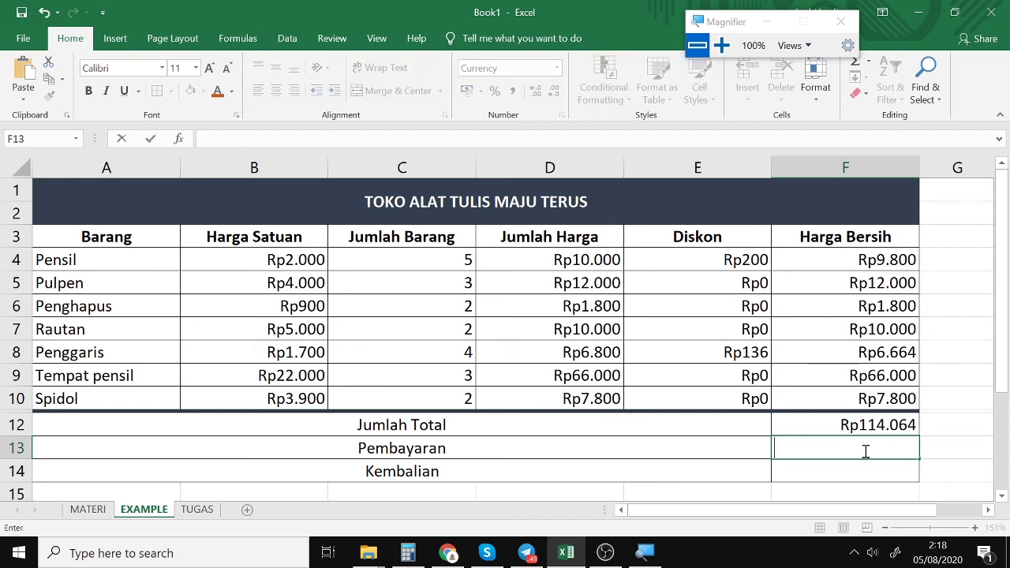
pyautogui.write('150.')
pyautogui.write('0000')
pyautogui.press('Return')
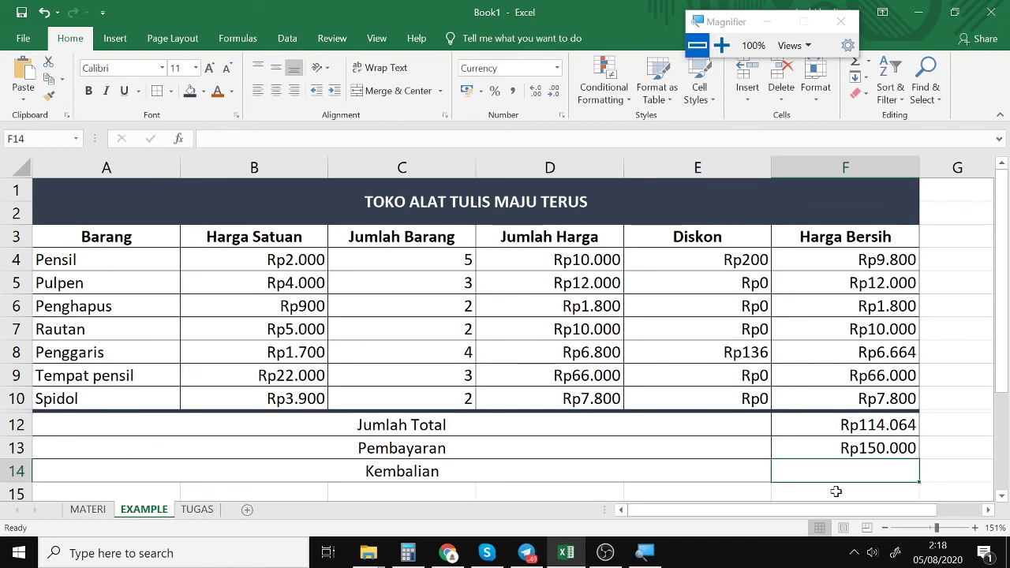
# - Enter =F12-F13 as the Kembalian formula in F14, subtracting Pembayaran from Jumlah Total
pyautogui.click(811, 427)
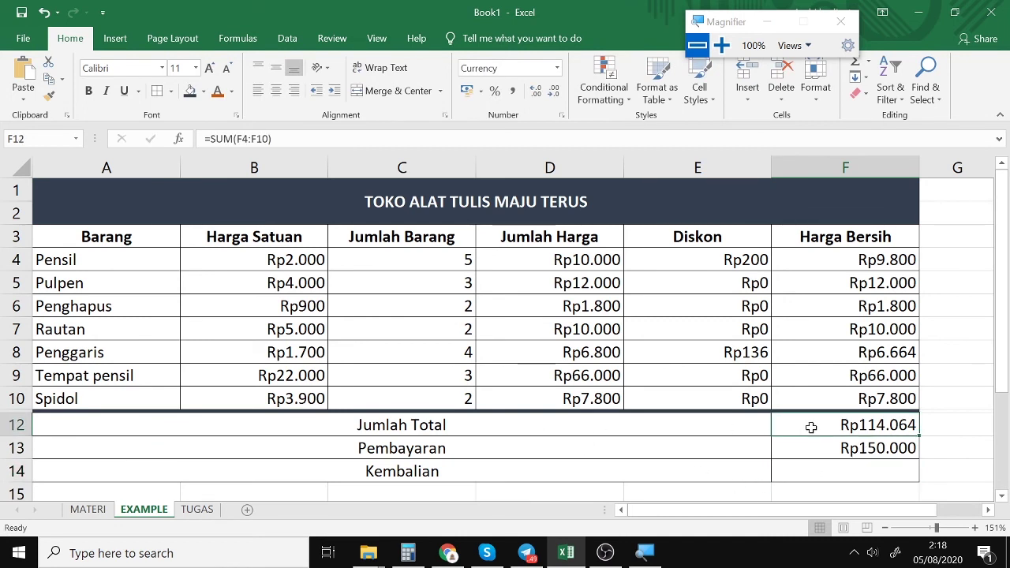
pyautogui.click(838, 474)
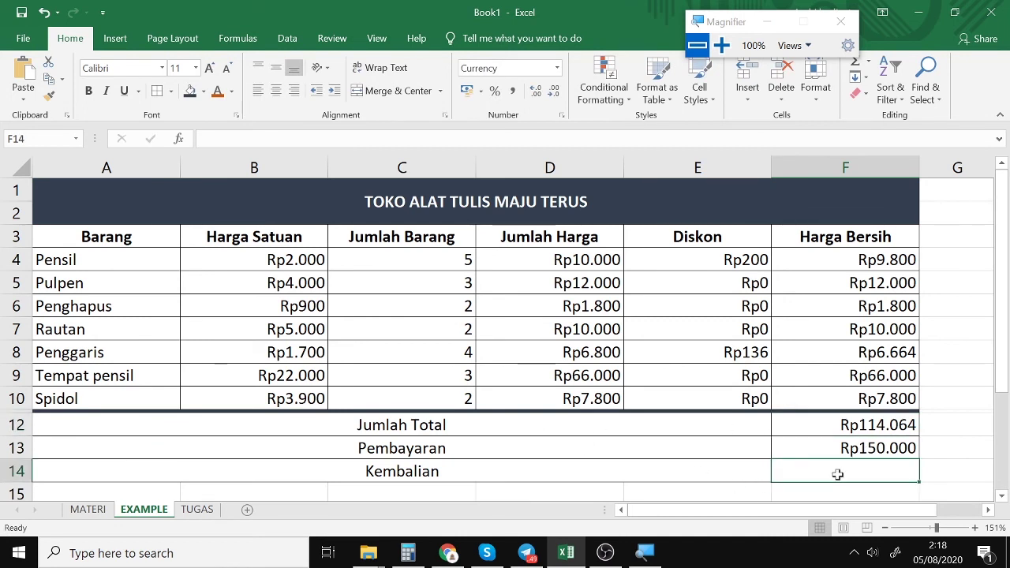
pyautogui.write('=')
pyautogui.click(854, 424)
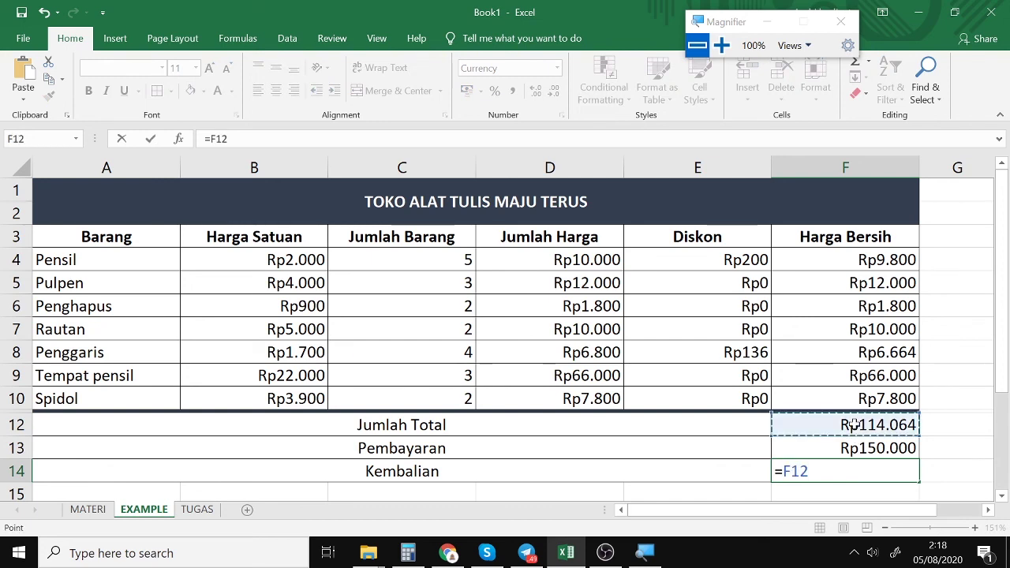
pyautogui.write('-')
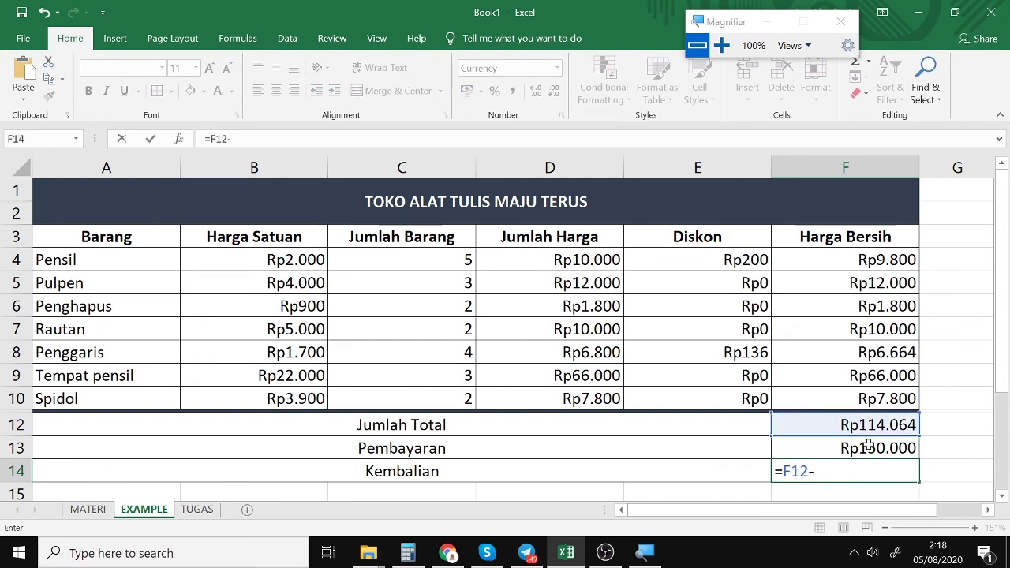
pyautogui.click(868, 446)
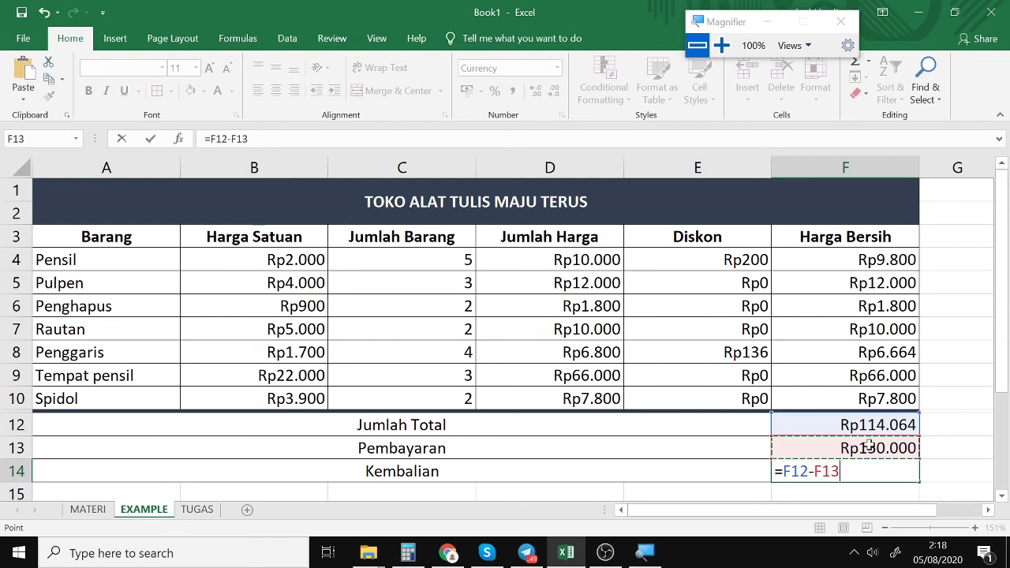
pyautogui.press('Return')
pyautogui.click(802, 447)
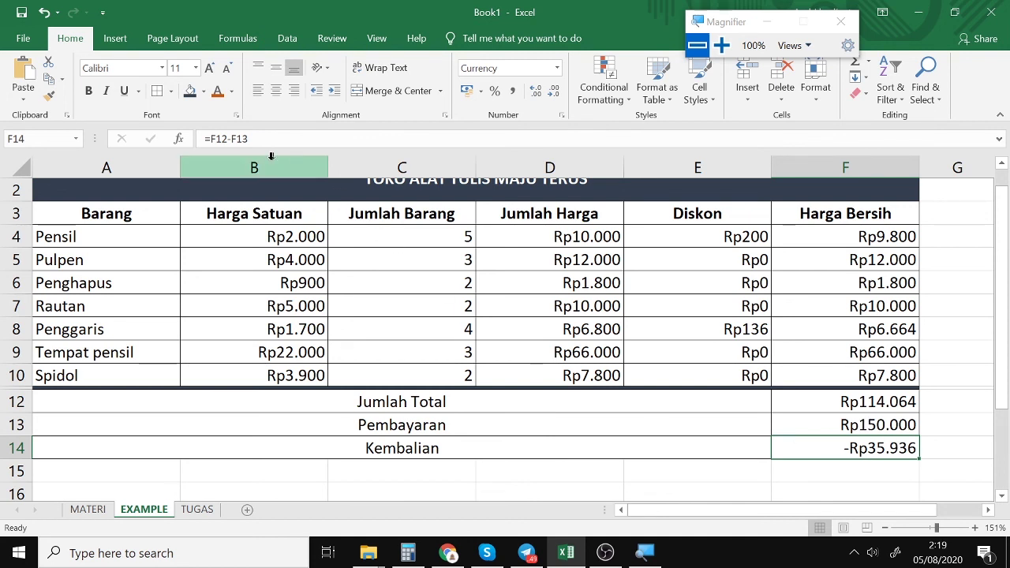
# - Swap the cell references in the Kembalian formula in F14 so that it reads =F13-F12
pyautogui.click(224, 138)
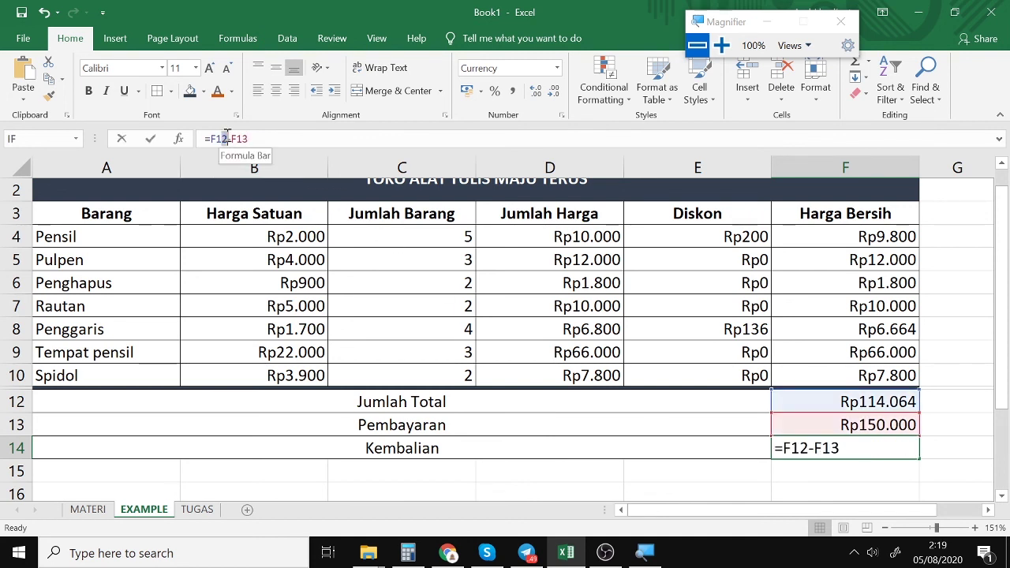
pyautogui.press('BackSpace')
pyautogui.write('3')
pyautogui.press('Up')
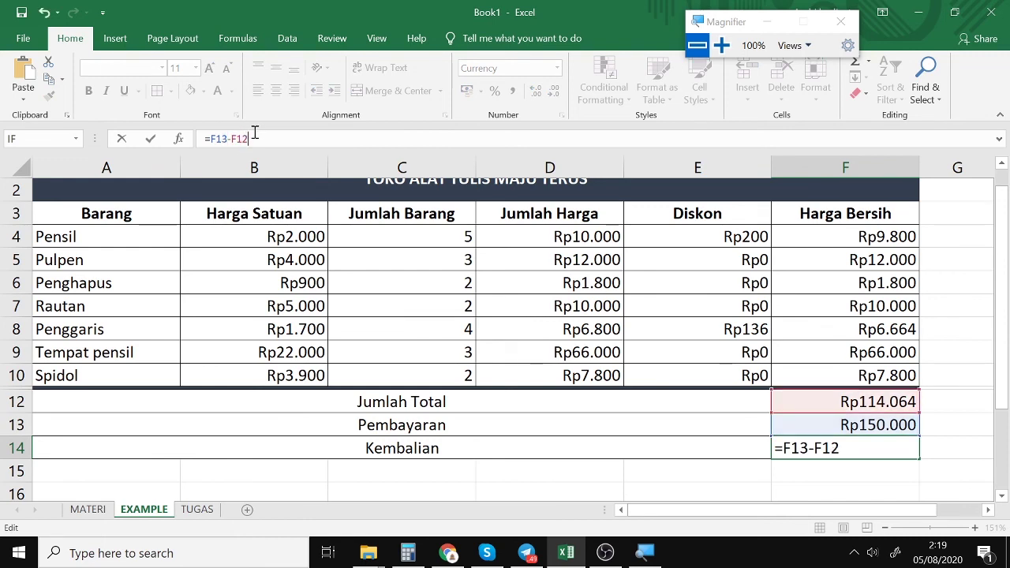
pyautogui.press('Return')
pyautogui.click(851, 447)
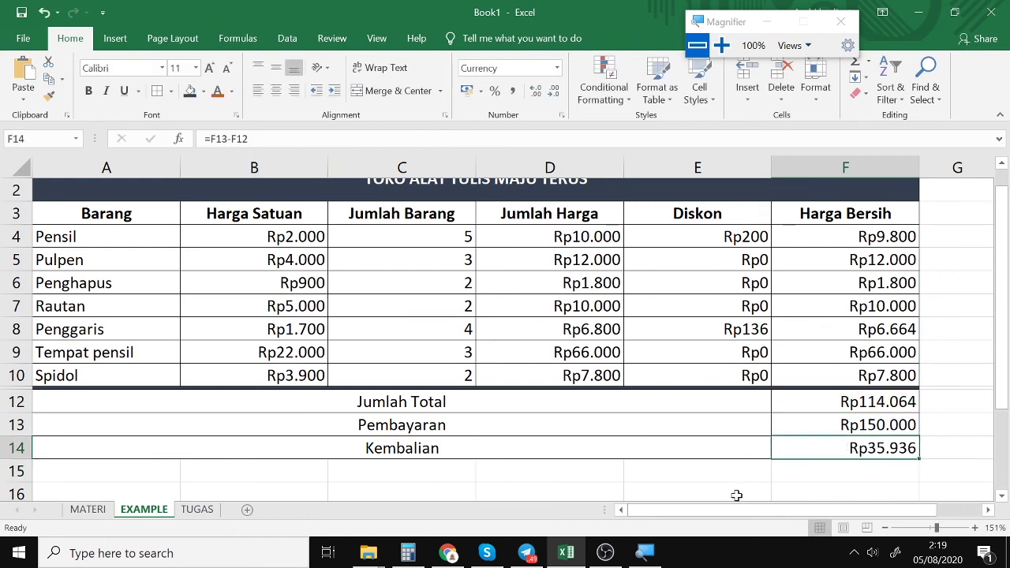
# - Review the finished sheet, checking the Jumlah Total, Pembayaran and Kembalian cells and Pensil's Harga Bersih and Diskon formulas
pyautogui.scroll(-2, 712, 462)
pyautogui.scroll(1, 712, 459)
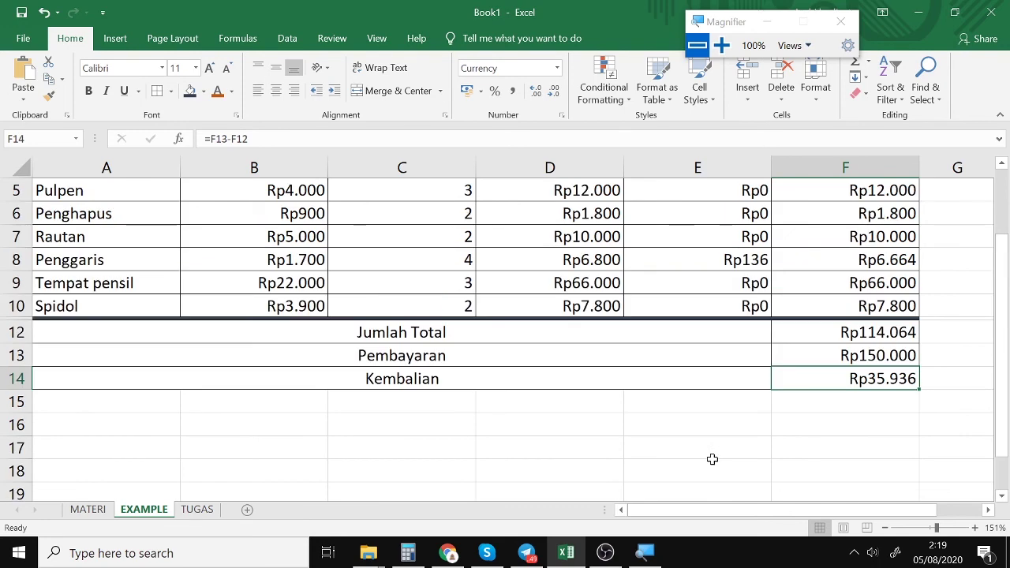
pyautogui.scroll(2, 711, 459)
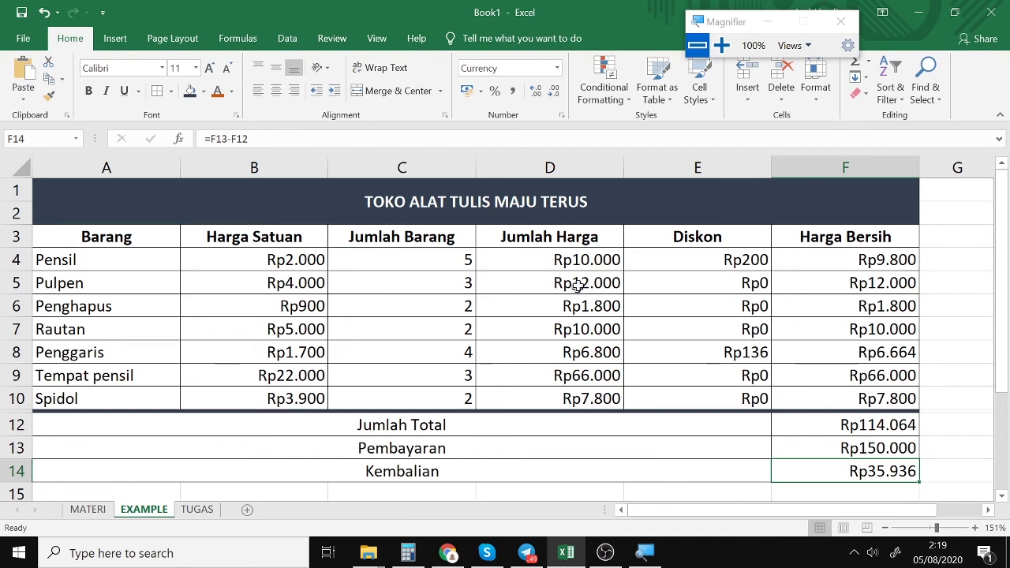
pyautogui.click(885, 425)
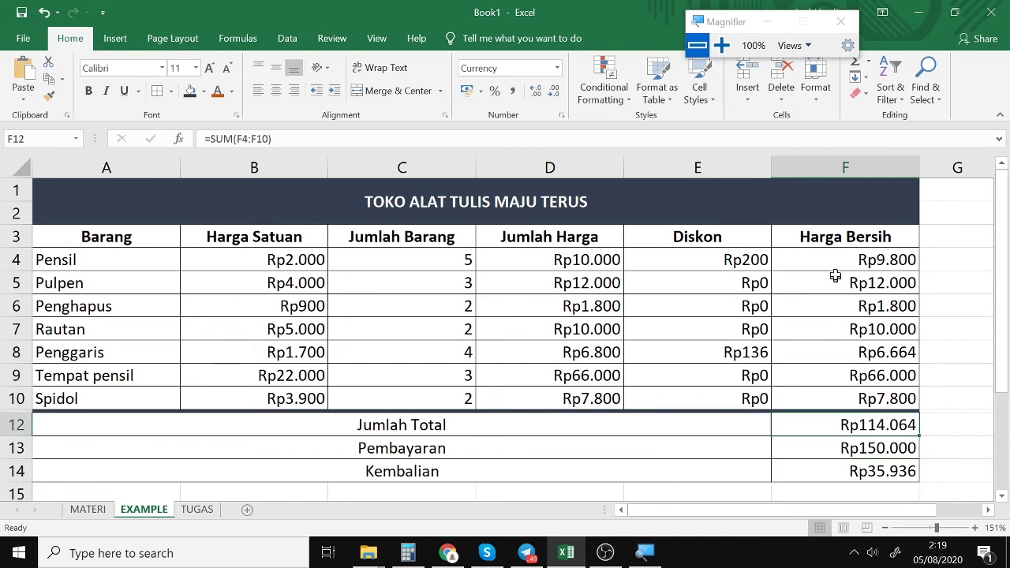
pyautogui.click(805, 253)
pyautogui.click(751, 255)
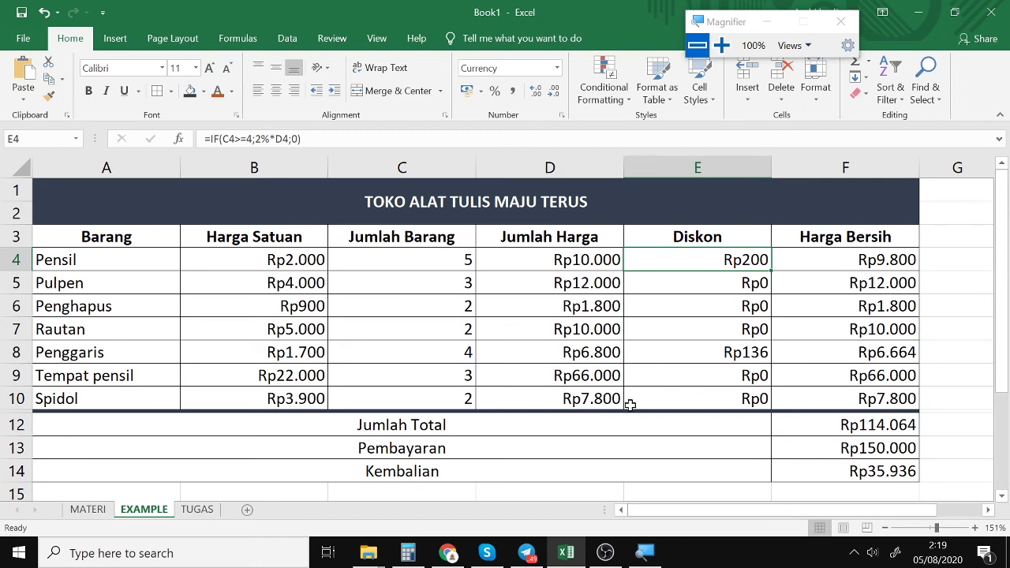
pyautogui.click(885, 432)
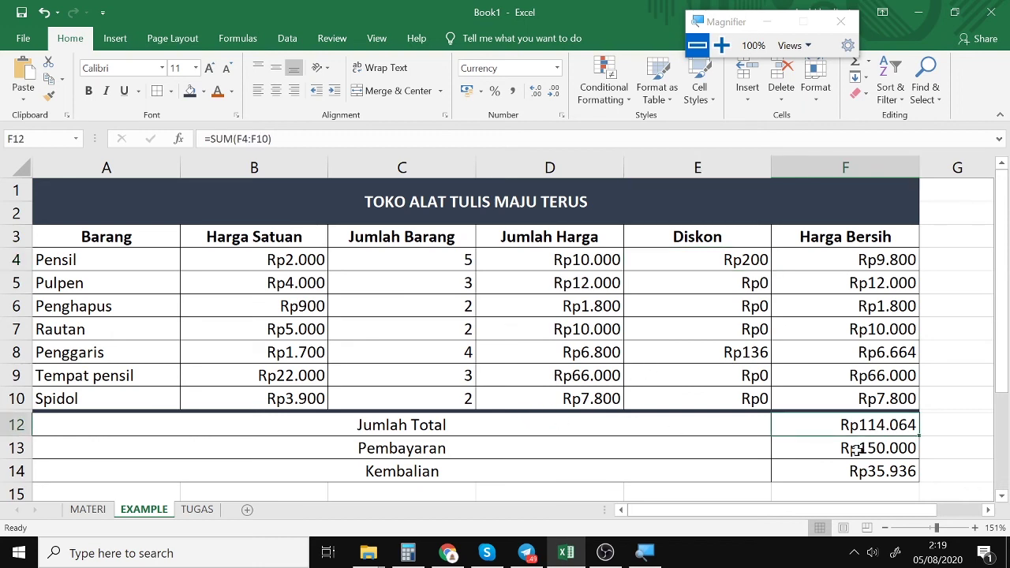
pyautogui.click(857, 449)
pyautogui.click(847, 471)
pyautogui.scroll(-3, 584, 402)
pyautogui.scroll(3, 584, 401)
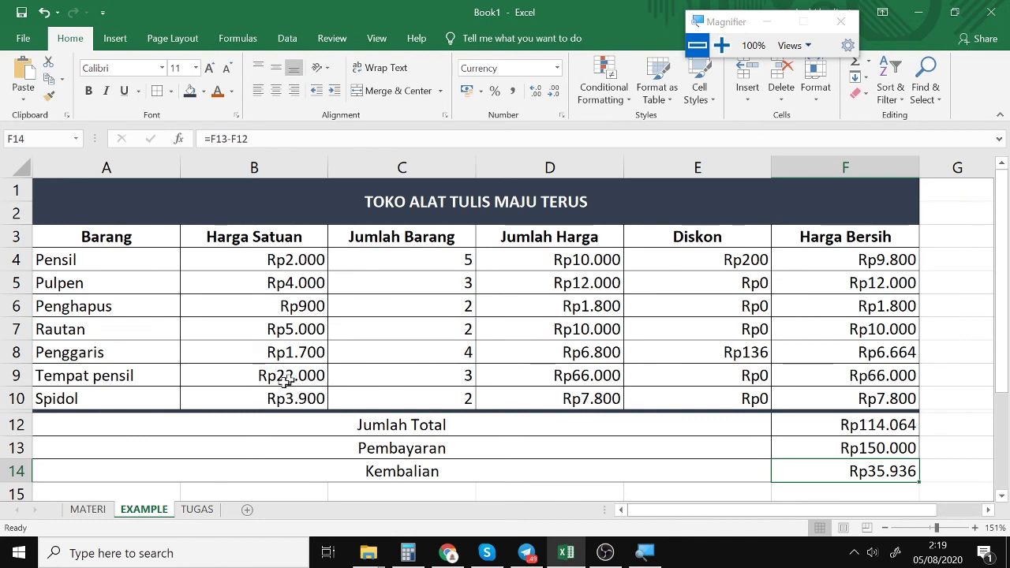
# - Switch to the TUGAS sheet and make the header row A1:E1 bold
pyautogui.click(200, 509)
pyautogui.click(389, 366)
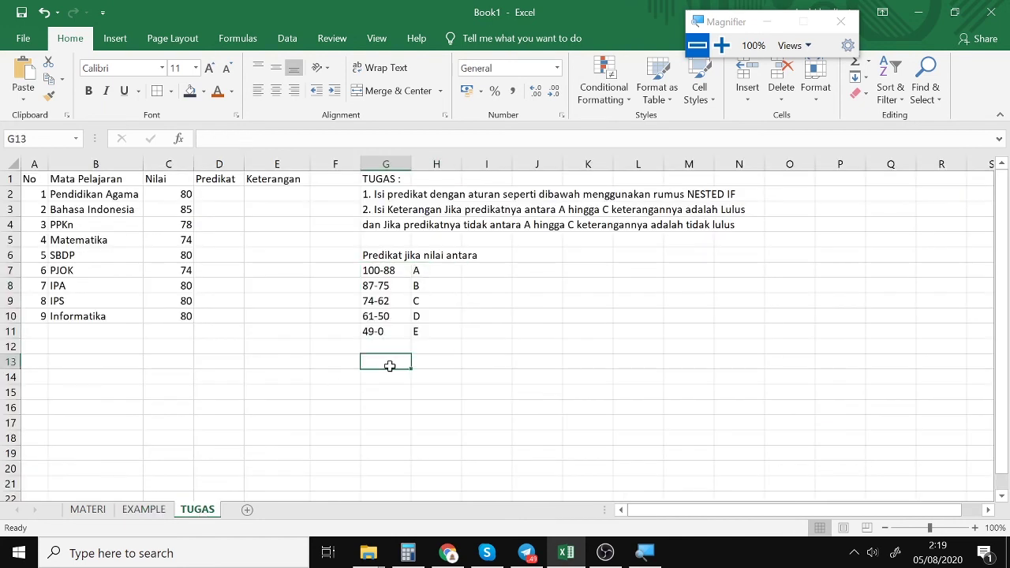
pyautogui.moveTo(37, 180); pyautogui.dragTo(265, 179)
pyautogui.hotkey('ctrl', 'b')
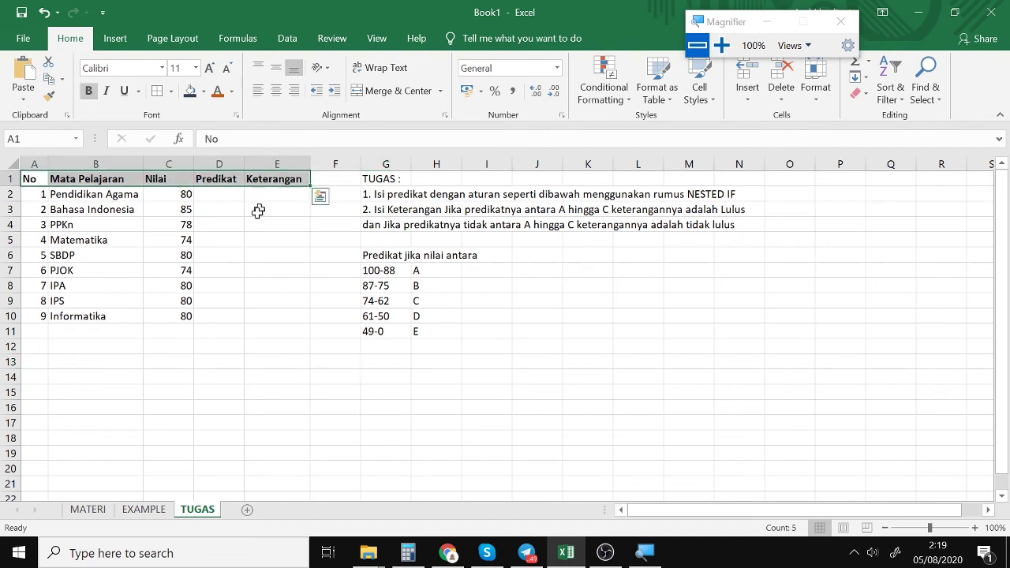
pyautogui.click(277, 224)
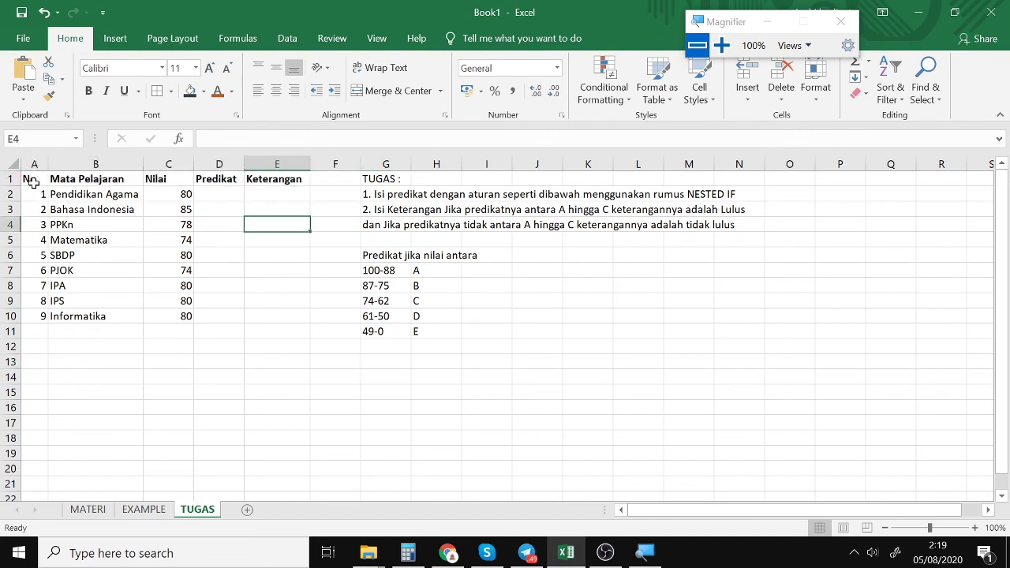
# - Apply borders around every cell of the subject grade table in A1:E10
pyautogui.click(266, 195)
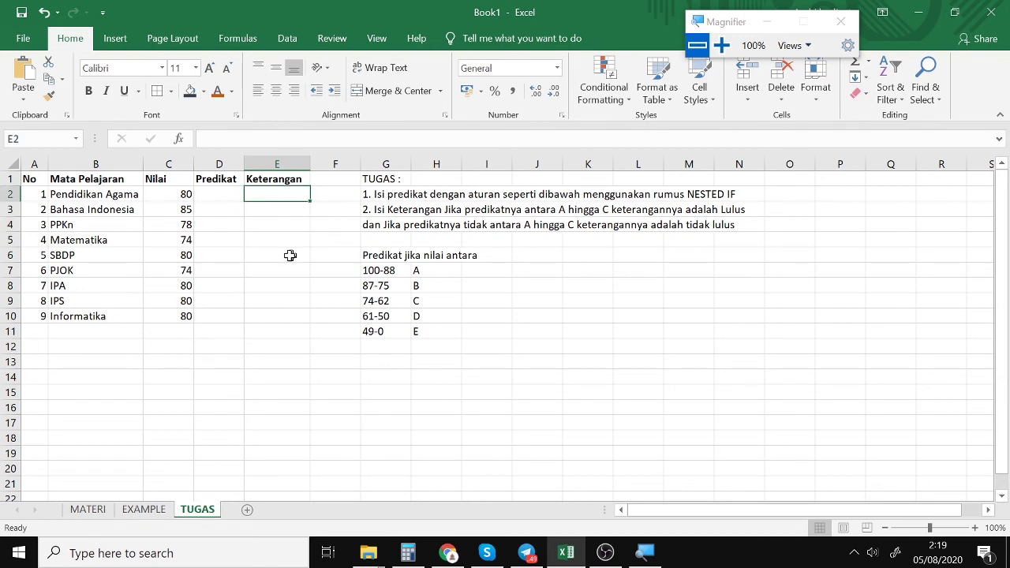
pyautogui.moveTo(36, 180); pyautogui.dragTo(266, 319)
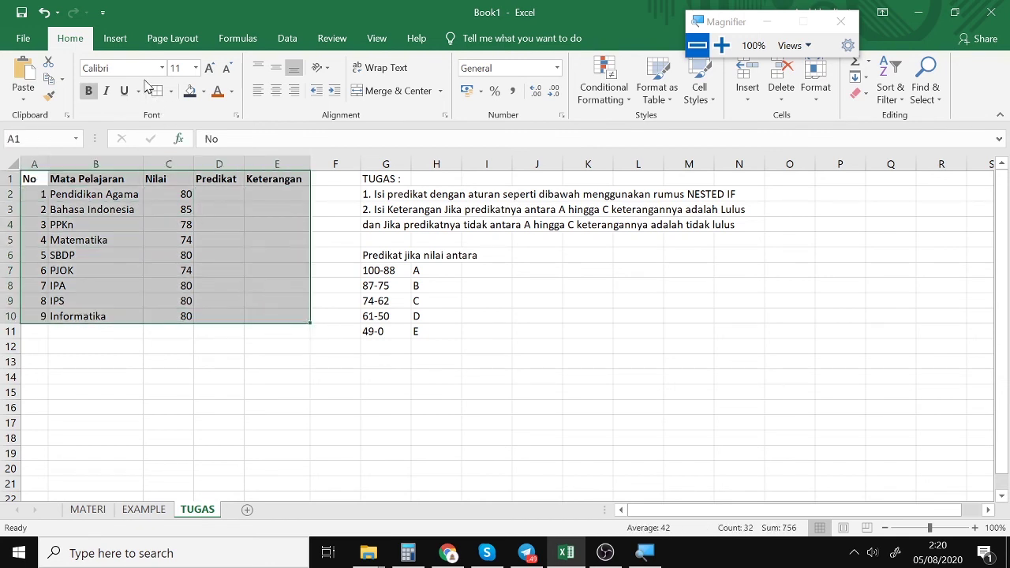
pyautogui.click(159, 91)
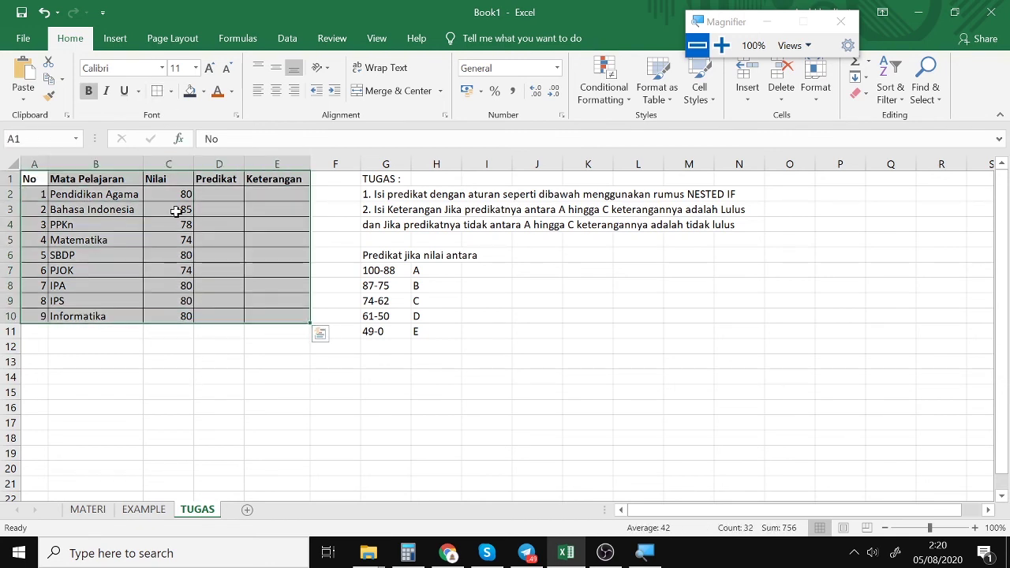
# - Center the Nilai scores in C2:C10 horizontally
pyautogui.click(167, 192)
pyautogui.moveTo(168, 192); pyautogui.dragTo(169, 316)
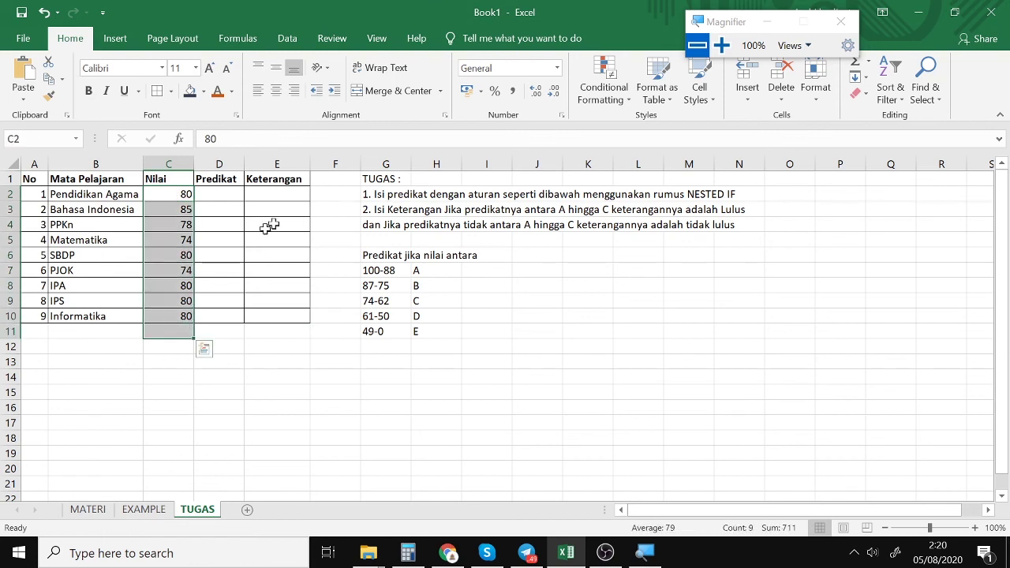
pyautogui.click(275, 90)
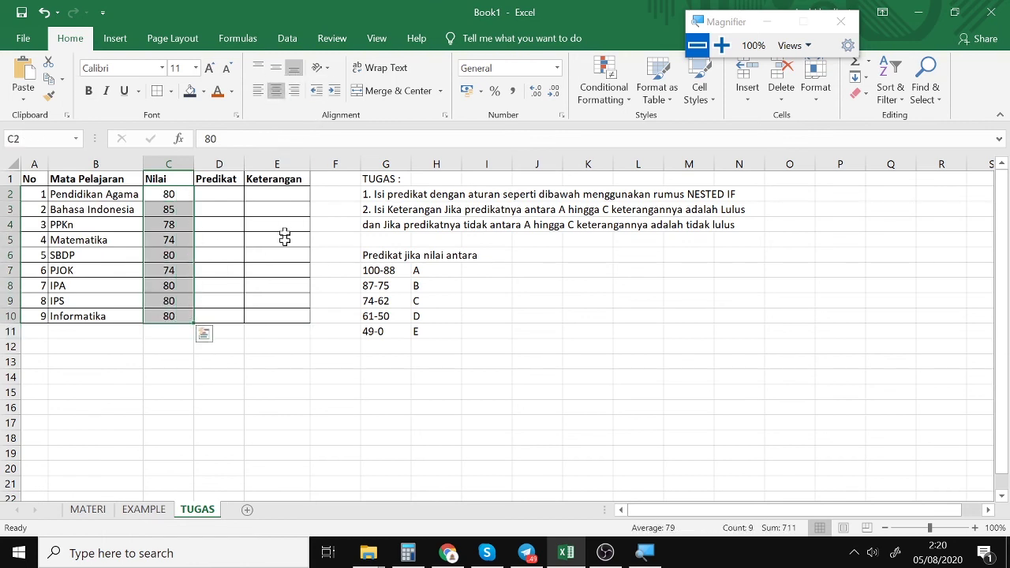
pyautogui.click(262, 371)
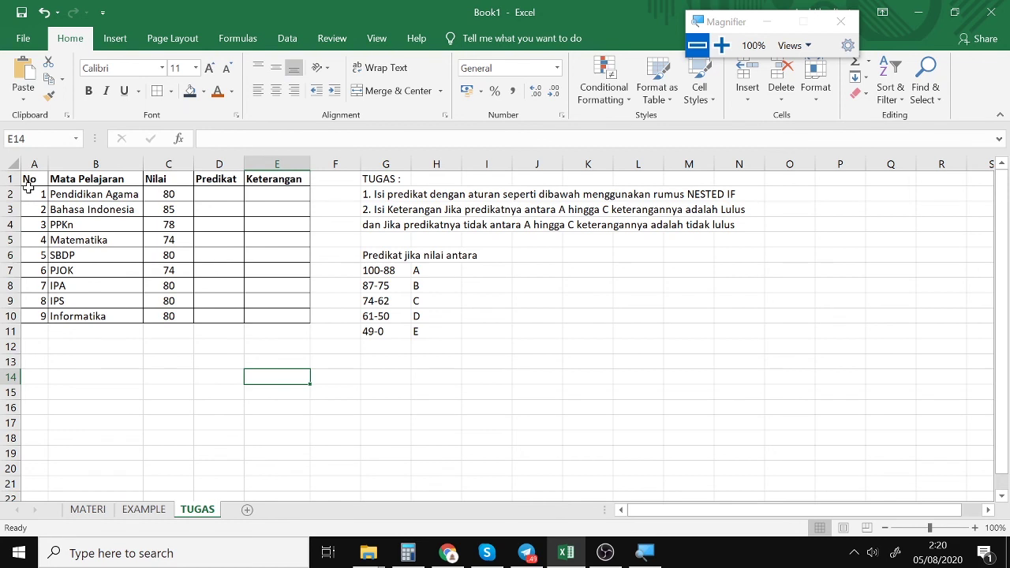
# - Center the table headings in A1:E1 horizontally
pyautogui.moveTo(34, 179); pyautogui.dragTo(276, 180)
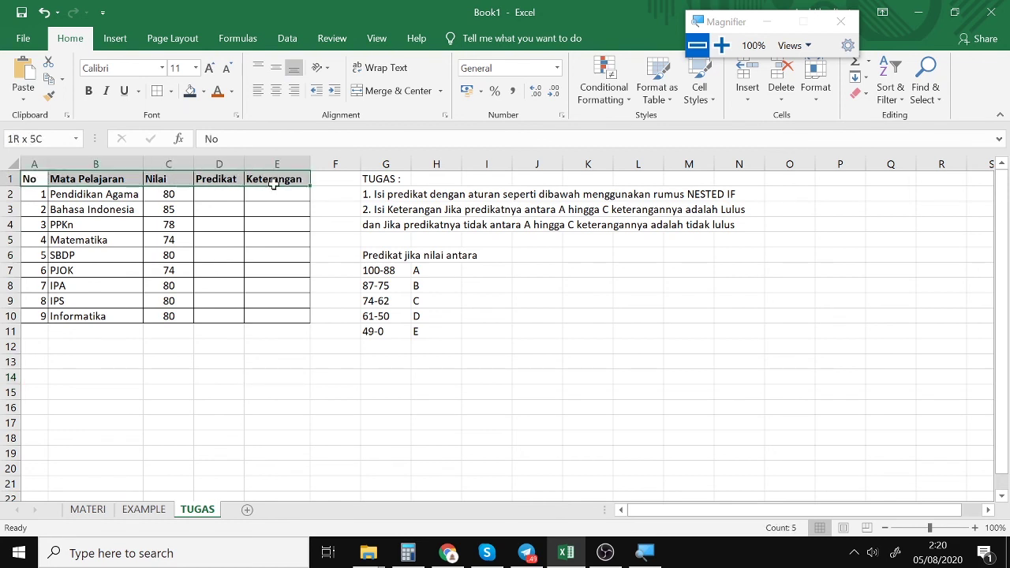
pyautogui.click(275, 90)
pyautogui.click(274, 390)
pyautogui.click(377, 212)
pyautogui.click(383, 193)
pyautogui.click(545, 302)
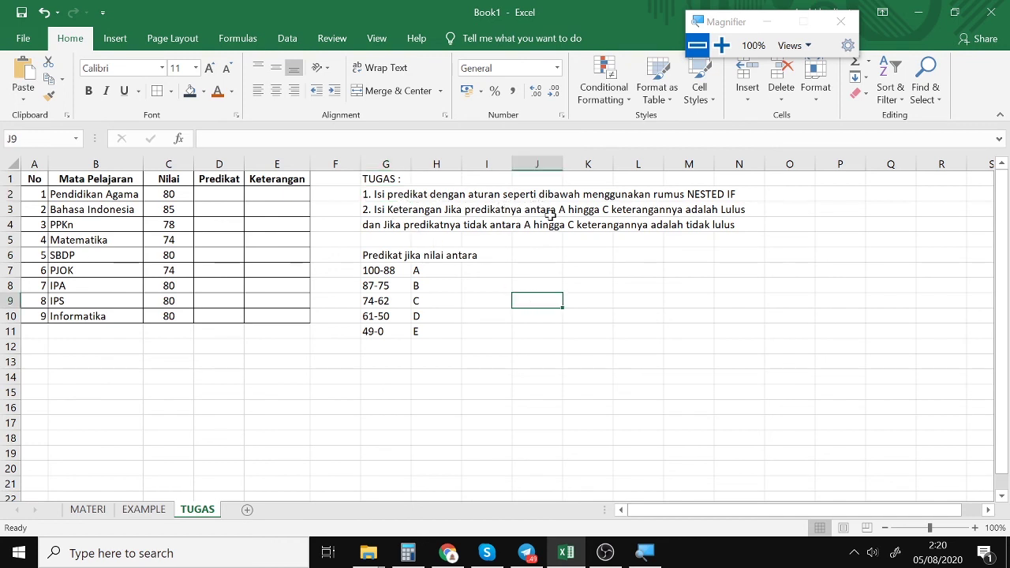
# - Apply borders around every cell of the grade range table in G6:H11
pyautogui.moveTo(367, 255); pyautogui.dragTo(484, 332)
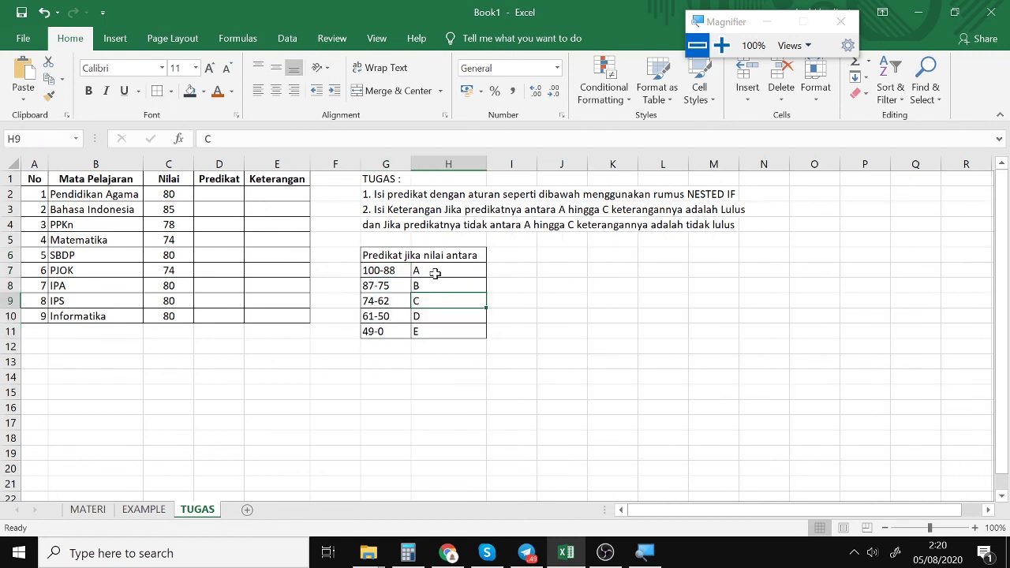
pyautogui.click(434, 272)
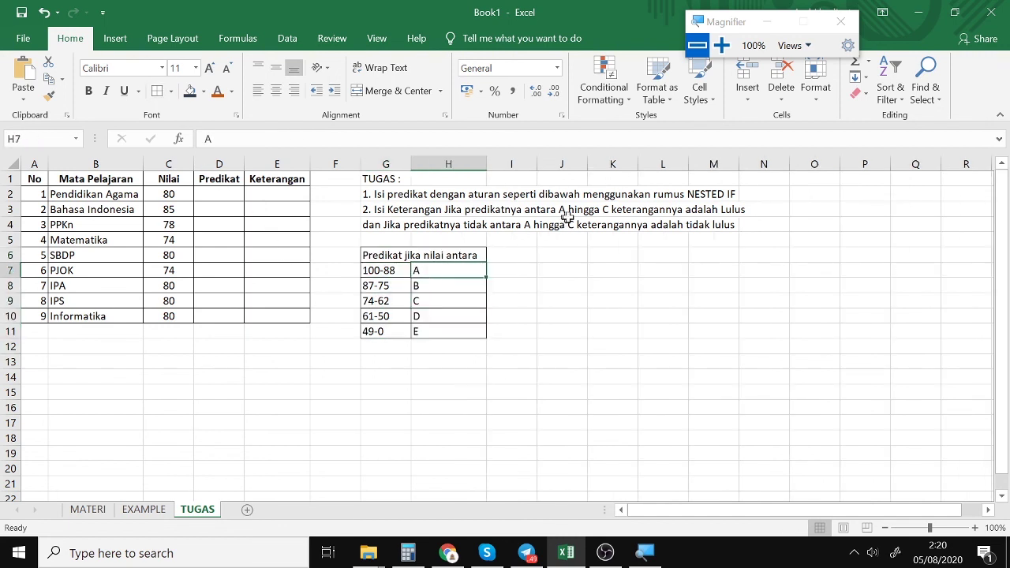
# - Review the NESTED IF and Keterangan task instructions in rows 2 to 4
pyautogui.click(680, 196)
pyautogui.click(734, 193)
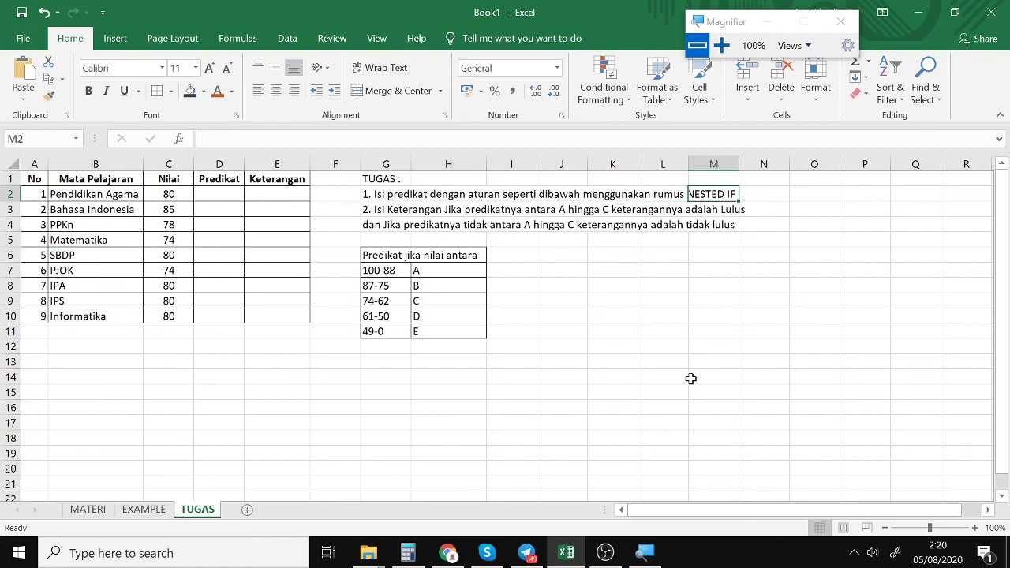
pyautogui.click(373, 210)
pyautogui.click(449, 222)
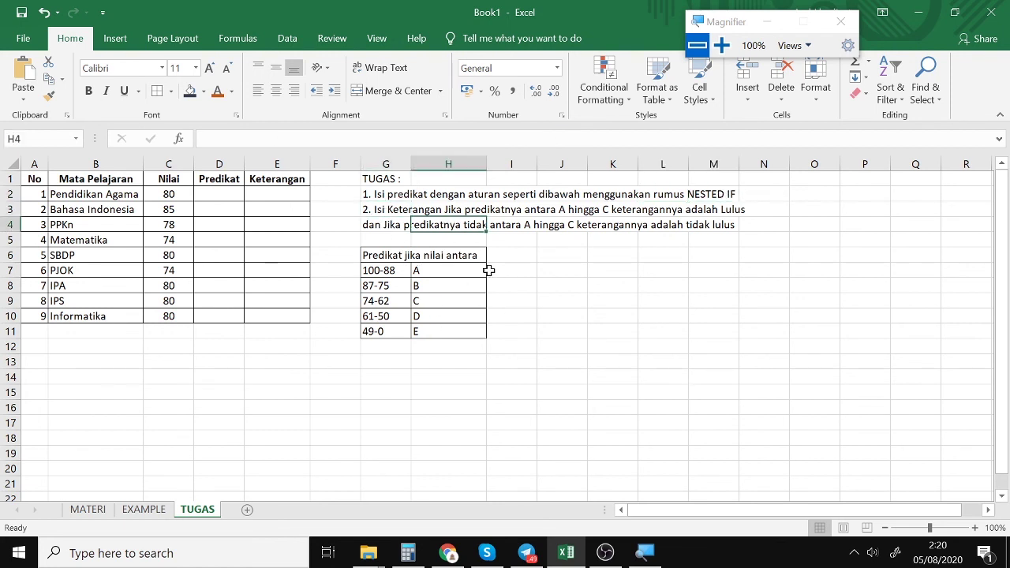
pyautogui.click(532, 283)
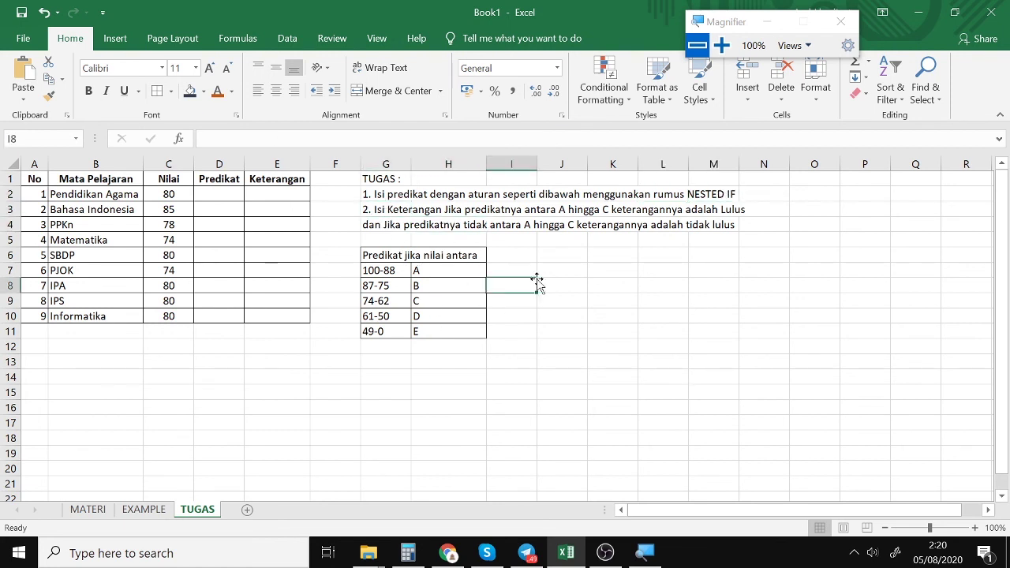
pyautogui.click(600, 290)
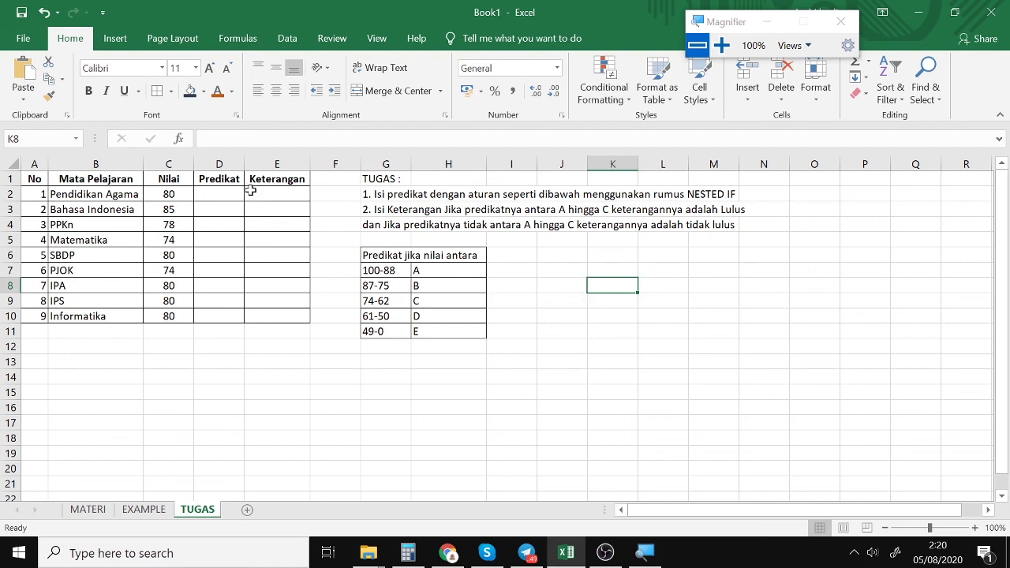
# - Switch to the EXAMPLE sheet and inspect the Diskon formula in E5
pyautogui.click(143, 509)
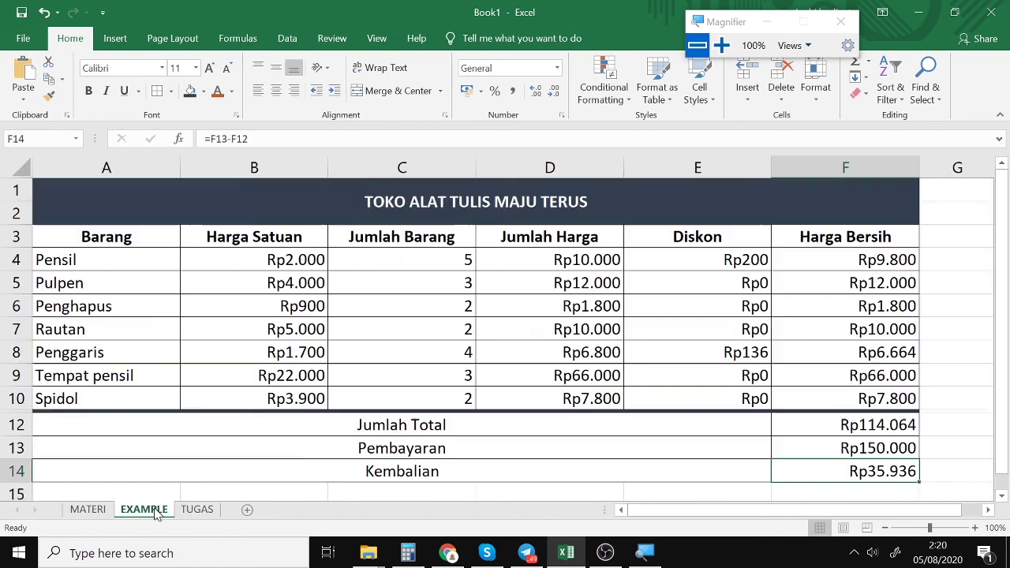
pyautogui.click(600, 355)
pyautogui.click(752, 292)
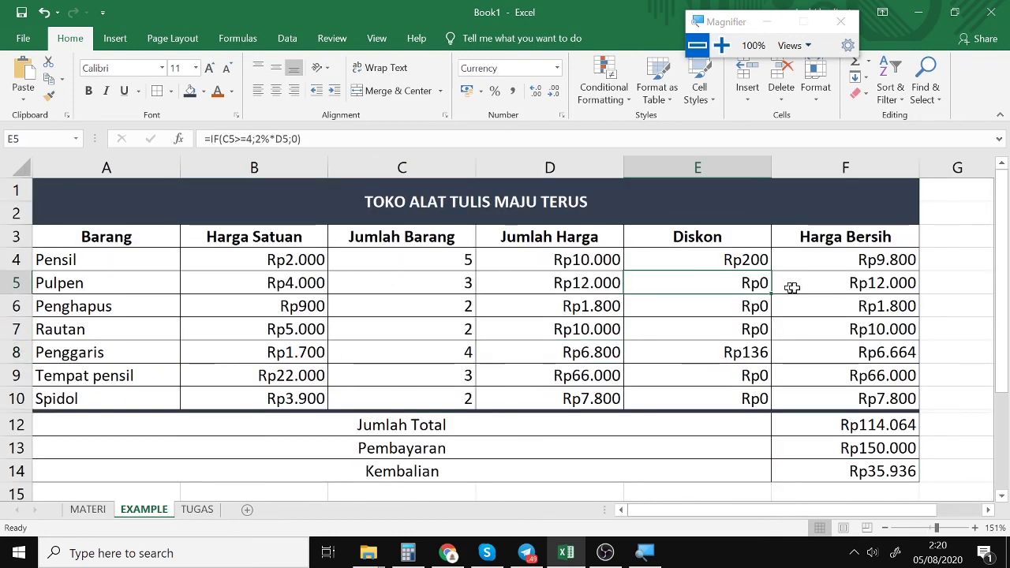
pyautogui.click(431, 352)
# - Switch to the MATERI sheet and examine the condition, "Benar" and "Salah" arguments of the IF formula in B9 without keeping any edit
pyautogui.click(88, 509)
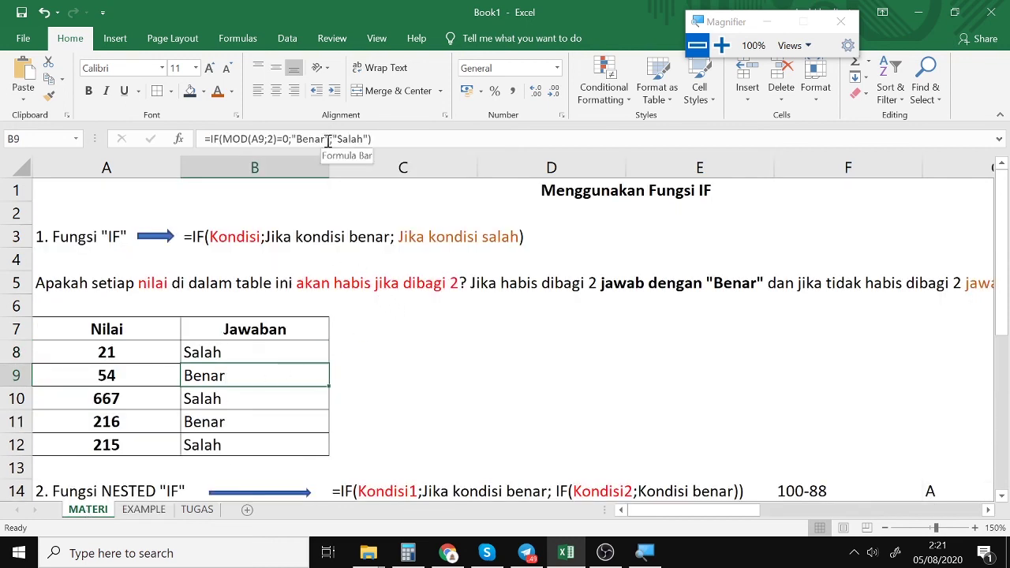
pyautogui.moveTo(329, 139); pyautogui.dragTo(291, 140)
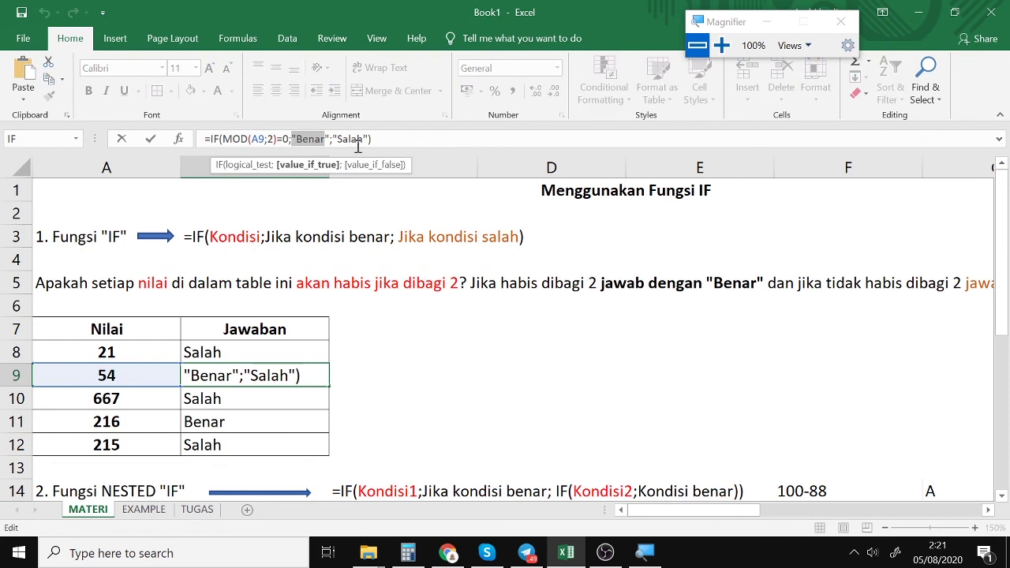
pyautogui.moveTo(369, 139); pyautogui.dragTo(333, 139)
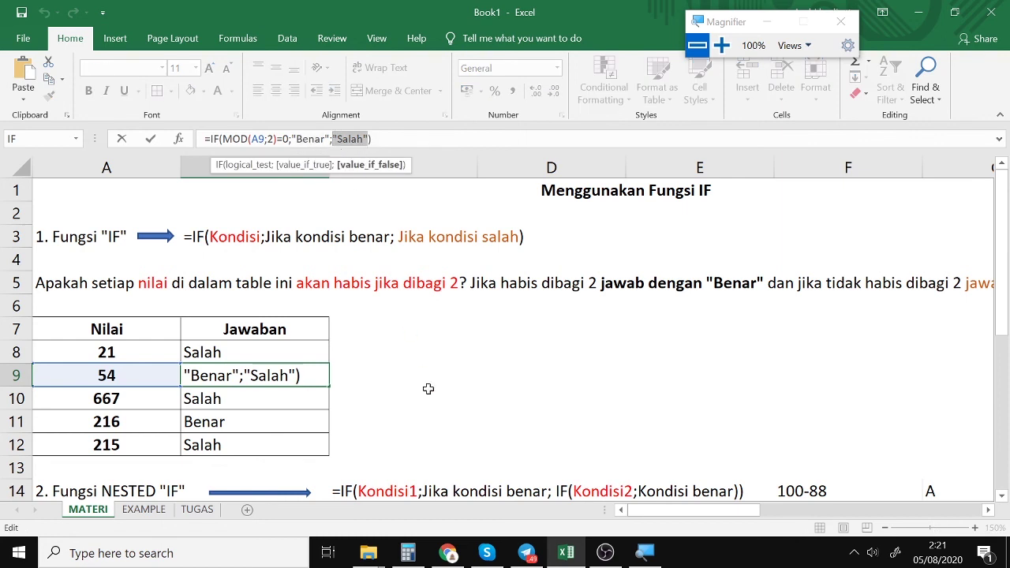
pyautogui.doubleClick(288, 139)
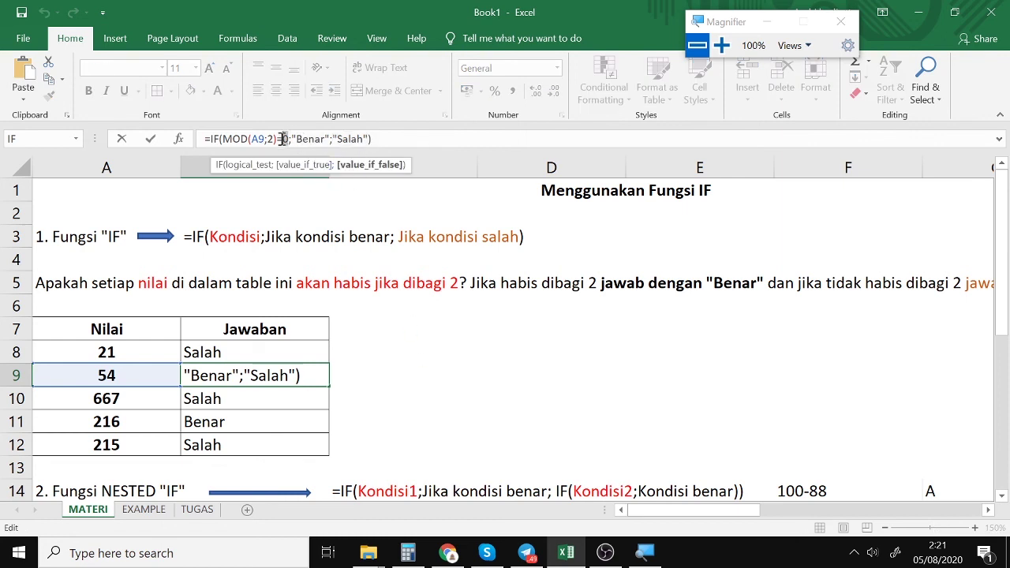
pyautogui.click(127, 355)
pyautogui.press('Down')
pyautogui.press('Down')
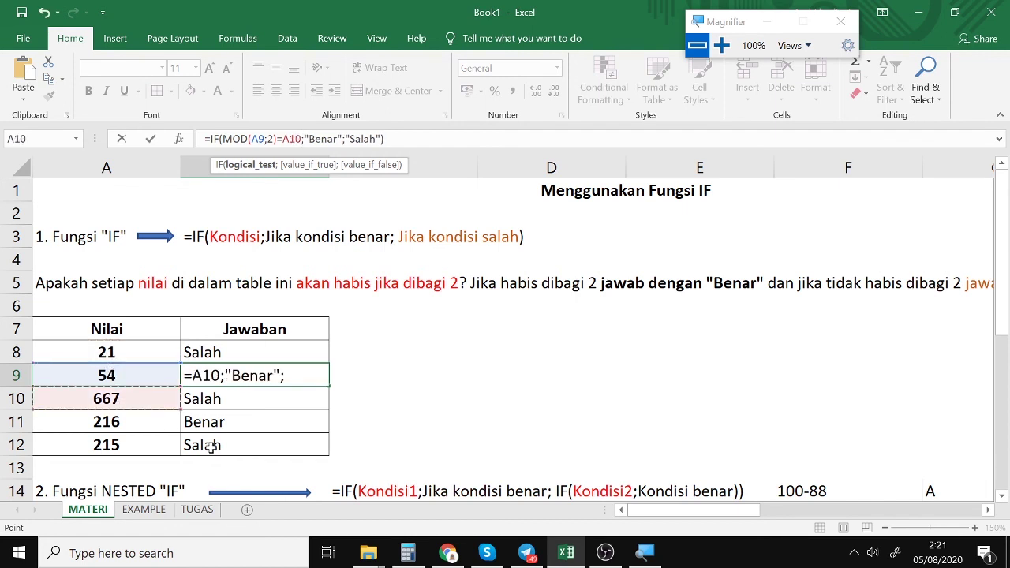
pyautogui.press('Escape')
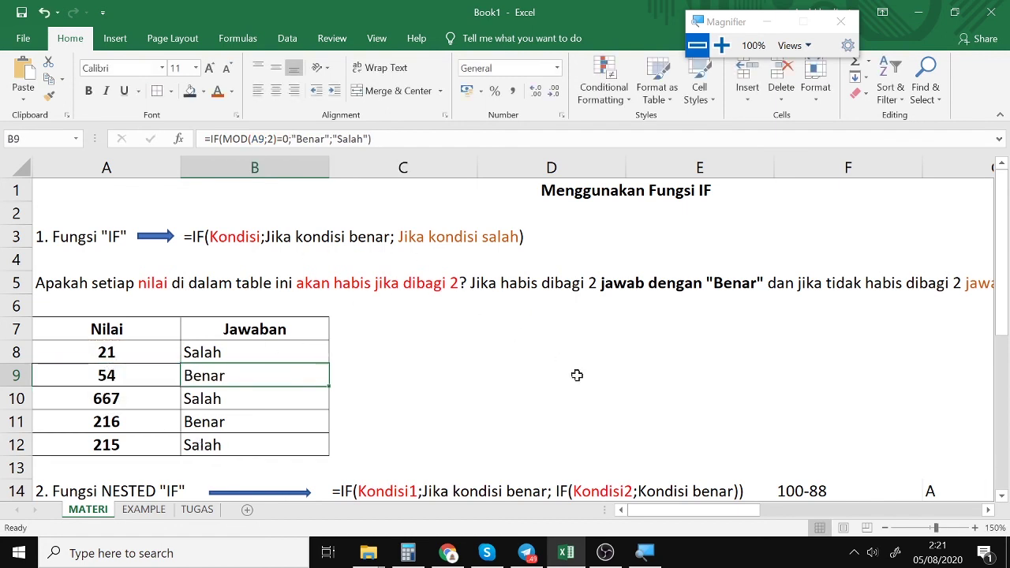
# - Return to the TUGAS sheet and review the assignment beside the grade range table
pyautogui.click(198, 510)
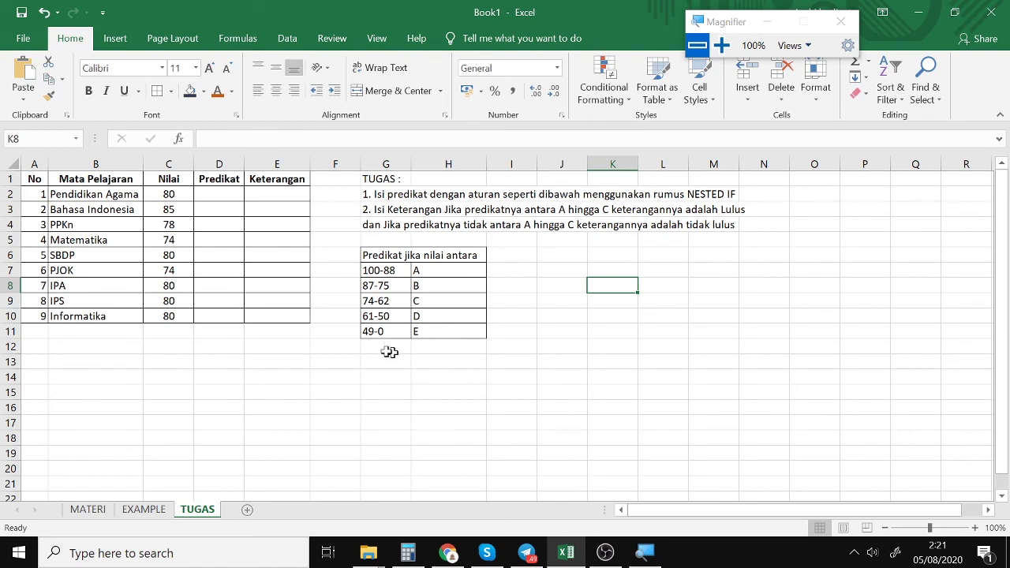
pyautogui.click(337, 334)
pyautogui.click(335, 319)
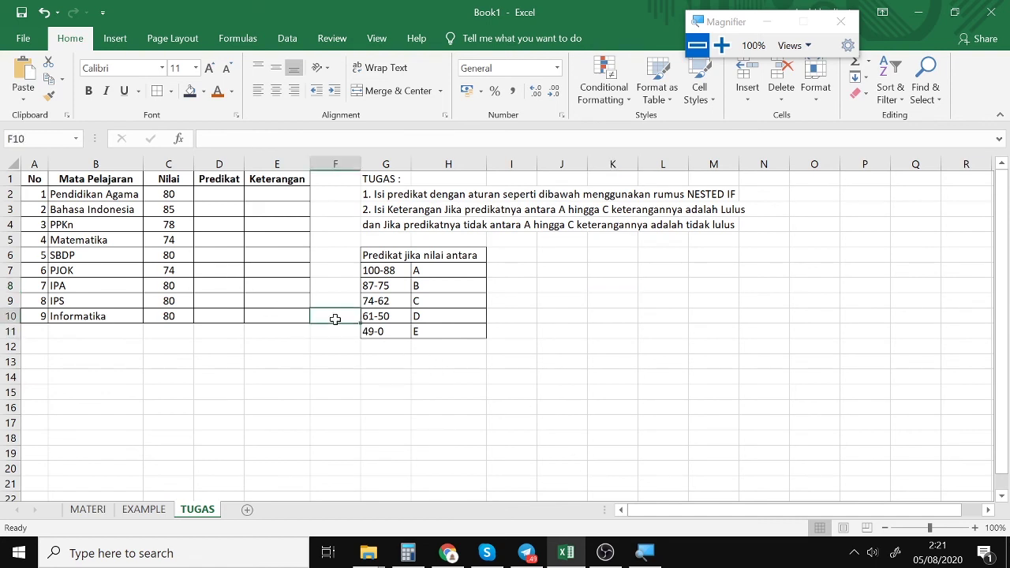
pyautogui.click(369, 244)
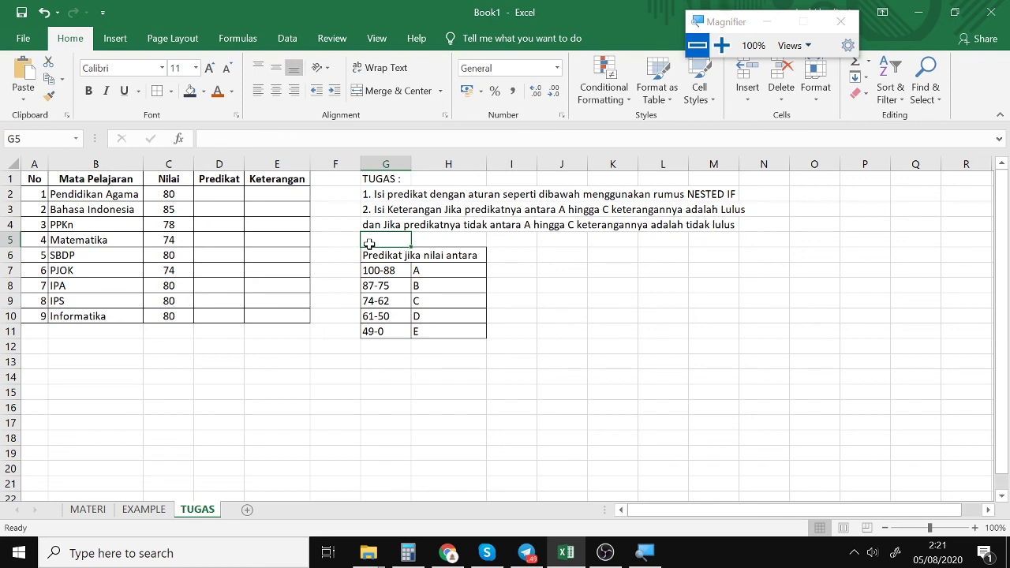
pyautogui.click(382, 356)
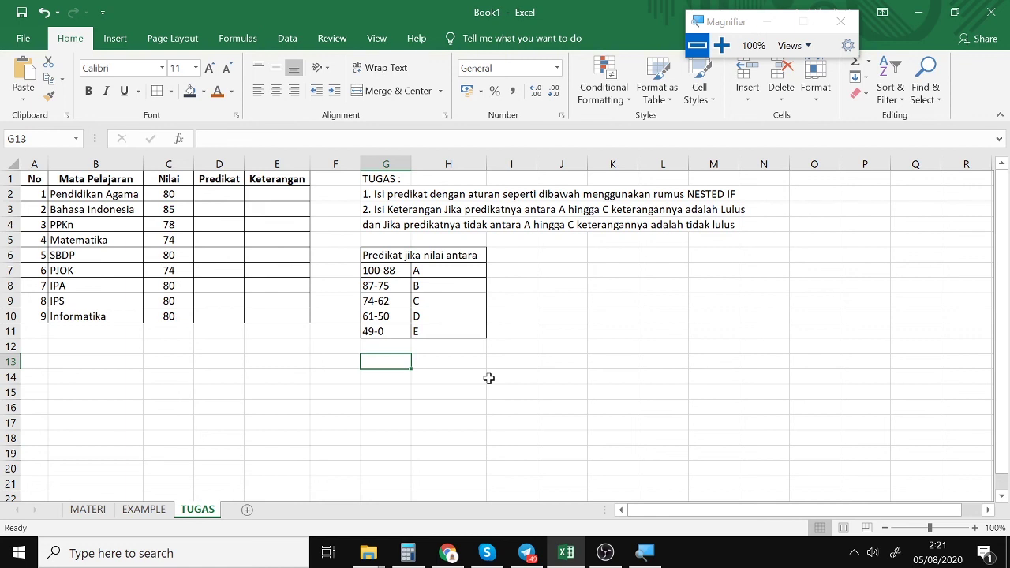
# - Start saving the workbook and browse to the KELAS 6 folder inside _BELAJARDIRUMAH as the save location
pyautogui.click(34, 43)
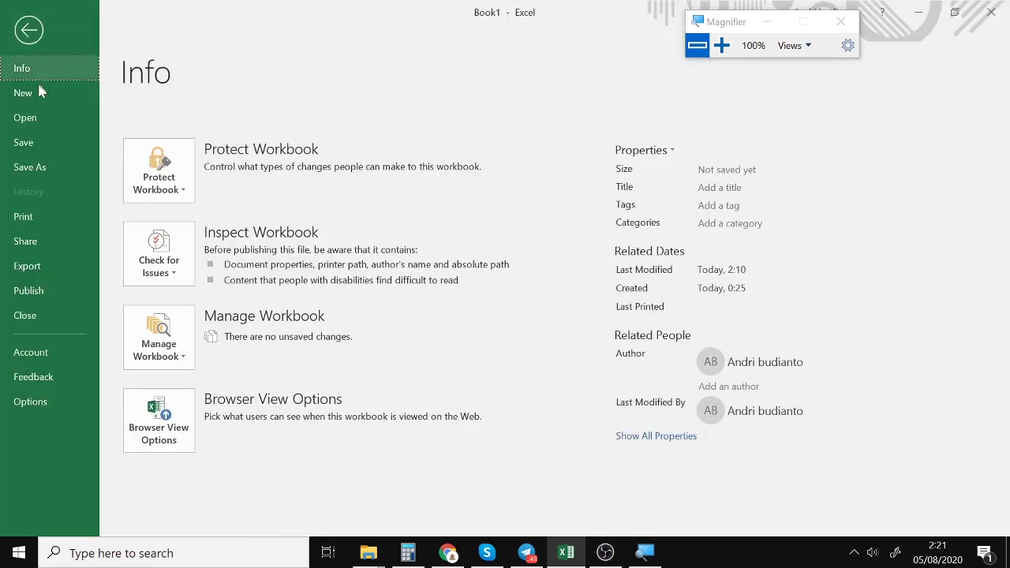
pyautogui.click(41, 148)
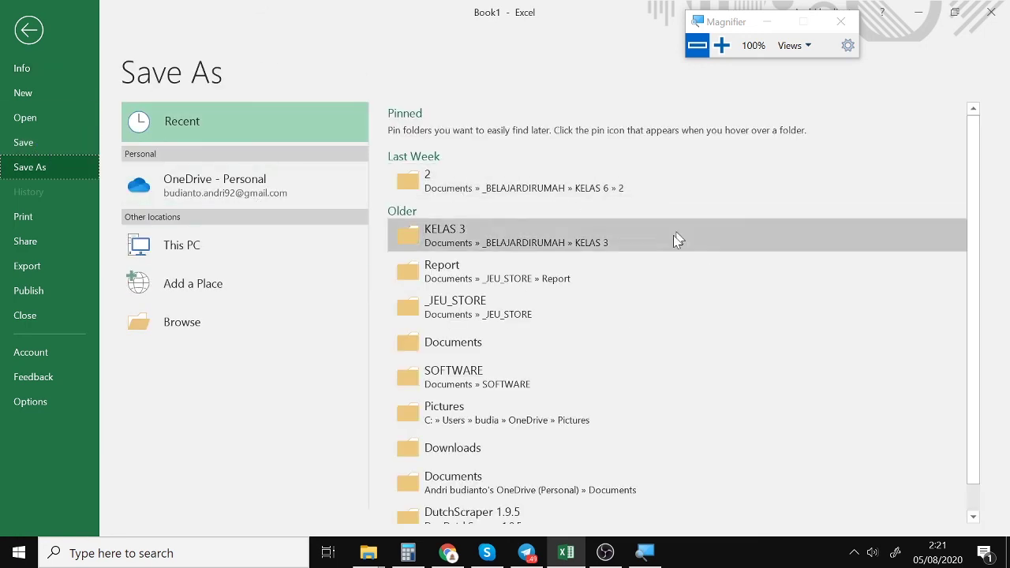
pyautogui.scroll(-1, 511, 327)
pyautogui.scroll(1, 512, 327)
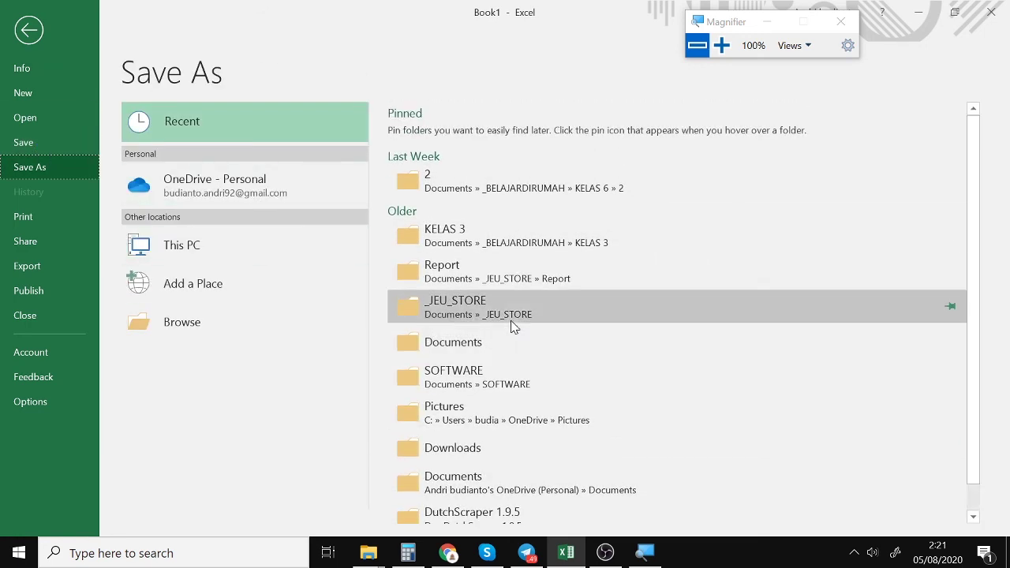
pyautogui.click(211, 330)
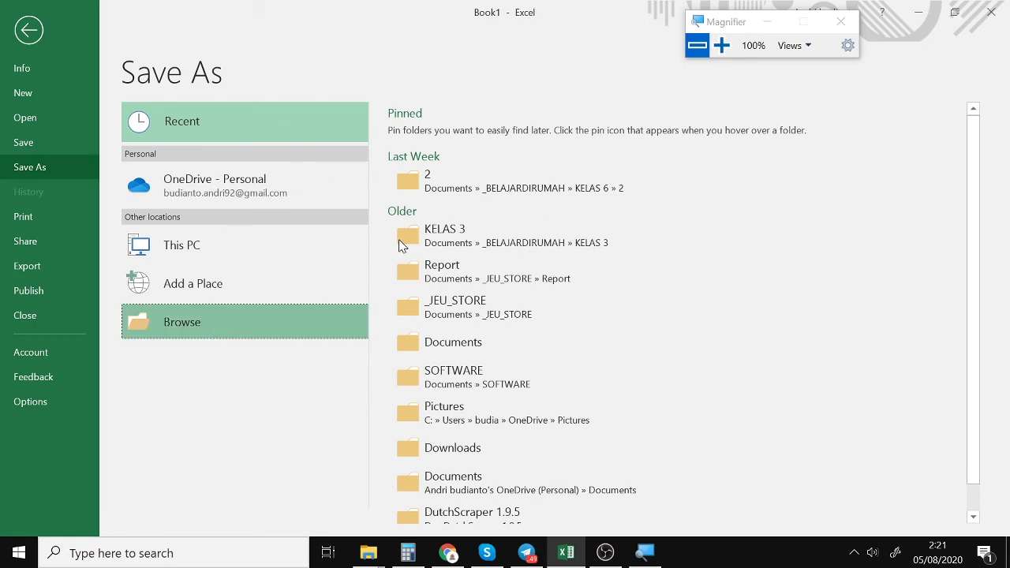
pyautogui.doubleClick(185, 130)
pyautogui.scroll(-2, 179, 201)
pyautogui.click(196, 184)
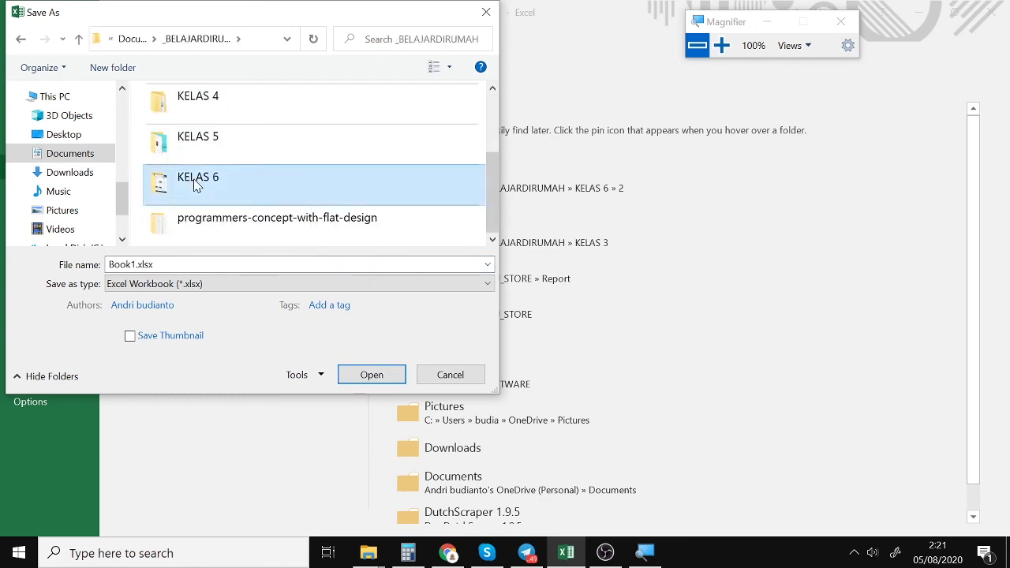
pyautogui.doubleClick(195, 184)
# - Create a new folder named 3 inside KELAS 6 and open it
pyautogui.click(124, 69)
pyautogui.write('3')
pyautogui.press('Return')
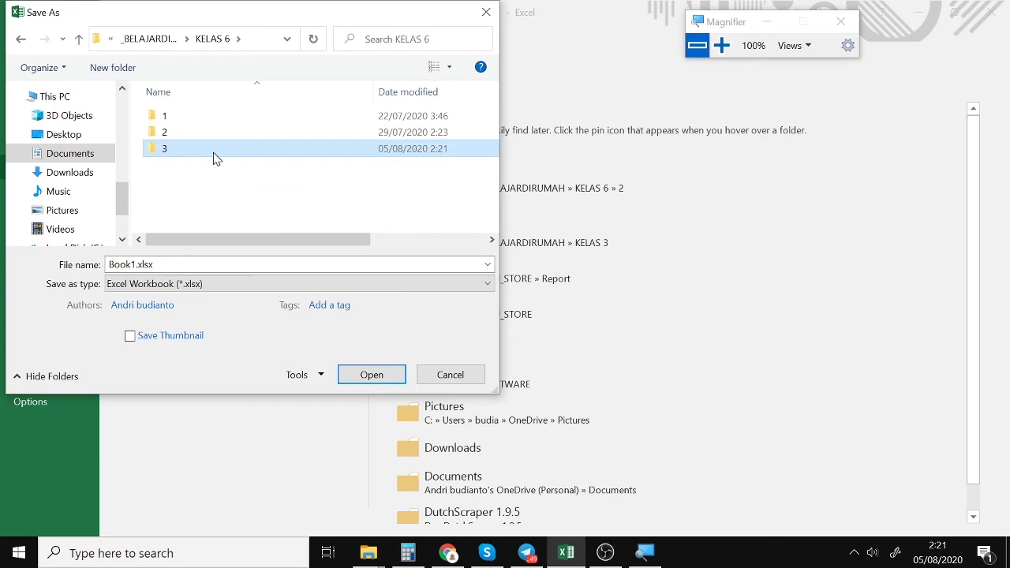
pyautogui.doubleClick(217, 158)
# - Save the workbook in folder 3, naming it "Tugas-" followed by the student's first name
pyautogui.click(189, 264)
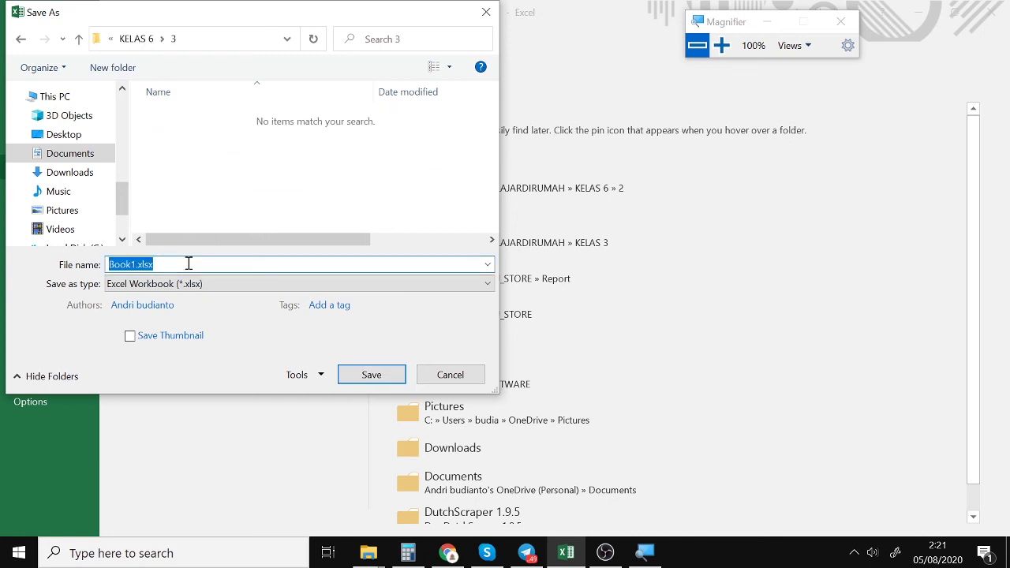
pyautogui.write('ANd')
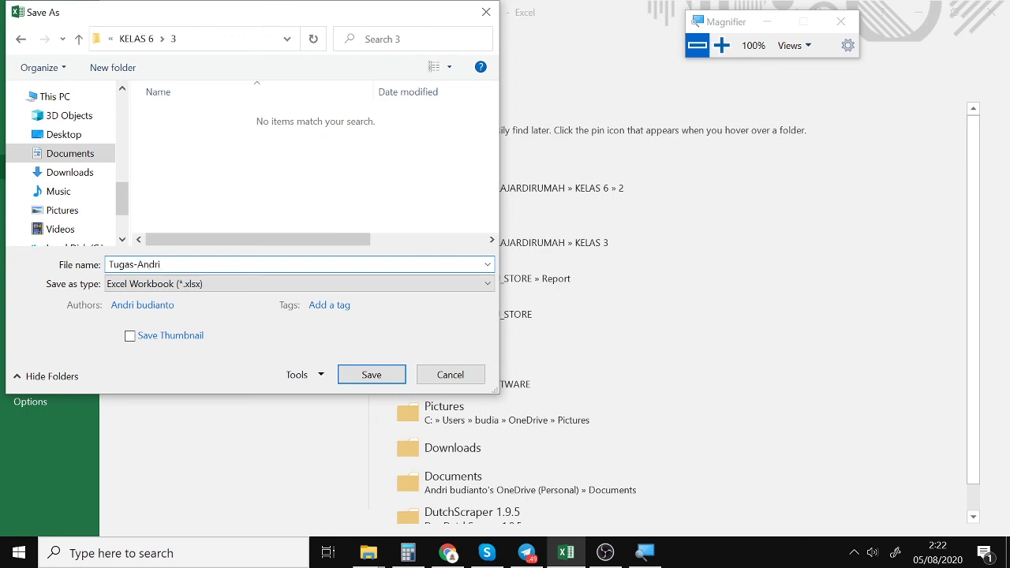
pyautogui.press('Return')
pyautogui.click(562, 288)
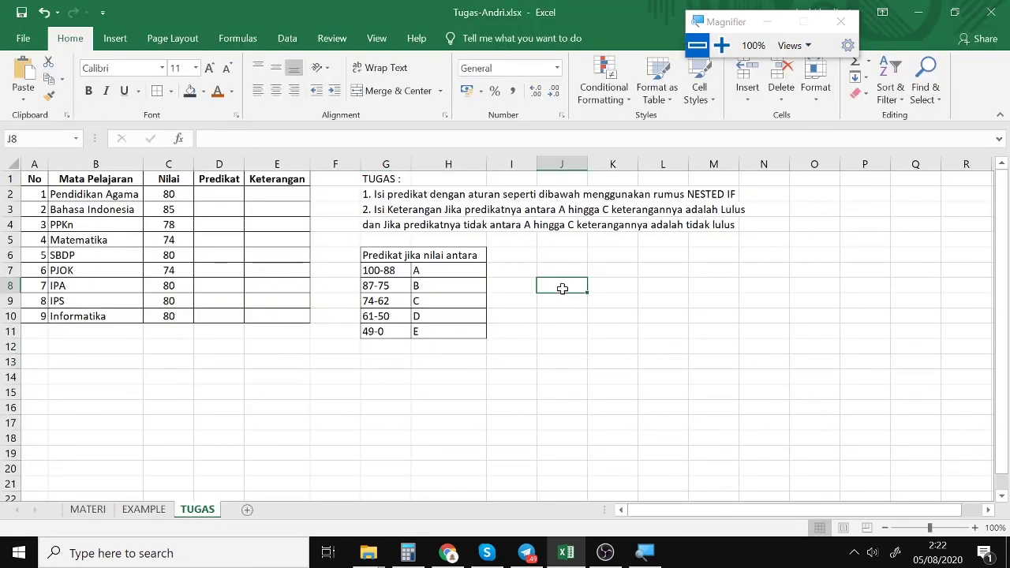
pyautogui.click(518, 346)
# - Close the Magnifier window floating over the workbook
pyautogui.click(848, 29)
pyautogui.click(423, 252)
pyautogui.click(408, 241)
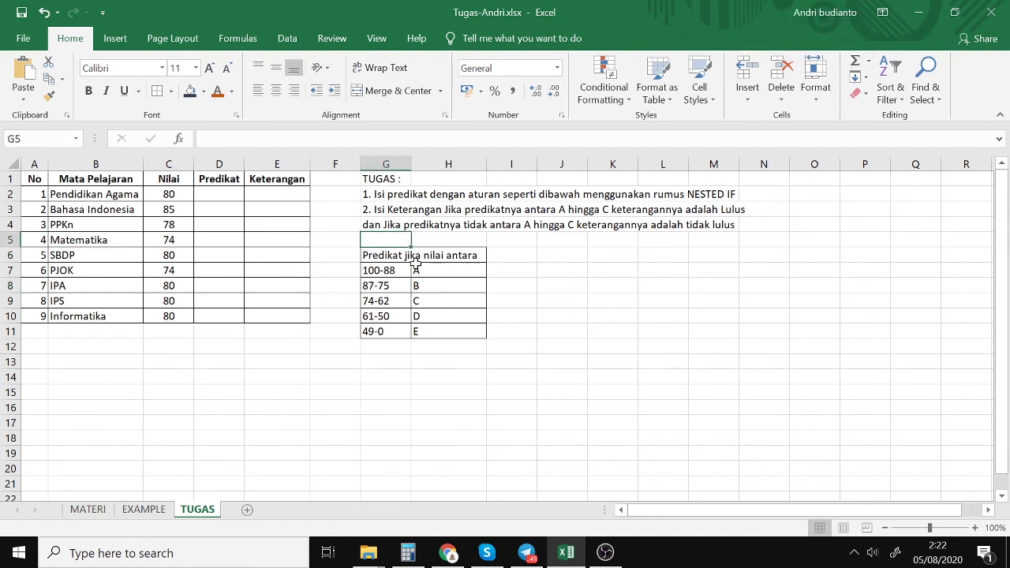
# - Examine the empty Predikat and Keterangan cells in D2:E10 that the assignment asks to fill in
pyautogui.click(226, 268)
pyautogui.click(223, 194)
pyautogui.click(283, 193)
pyautogui.click(277, 212)
pyautogui.click(229, 208)
pyautogui.click(231, 196)
pyautogui.click(287, 213)
pyautogui.click(220, 209)
pyautogui.click(223, 249)
pyautogui.click(261, 301)
pyautogui.click(277, 252)
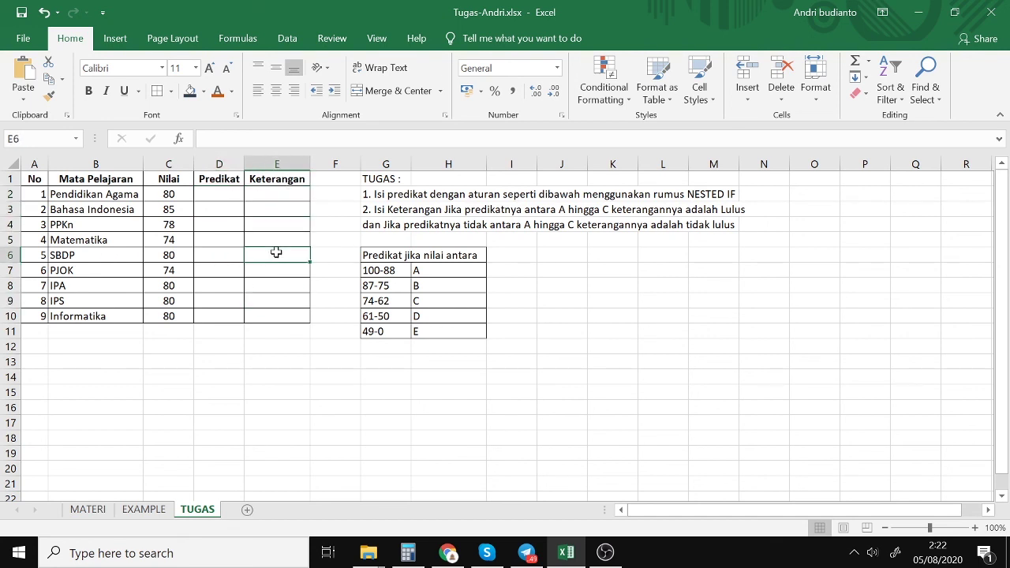
pyautogui.click(230, 270)
pyautogui.click(237, 287)
pyautogui.click(236, 315)
pyautogui.click(297, 316)
pyautogui.click(284, 301)
pyautogui.click(274, 238)
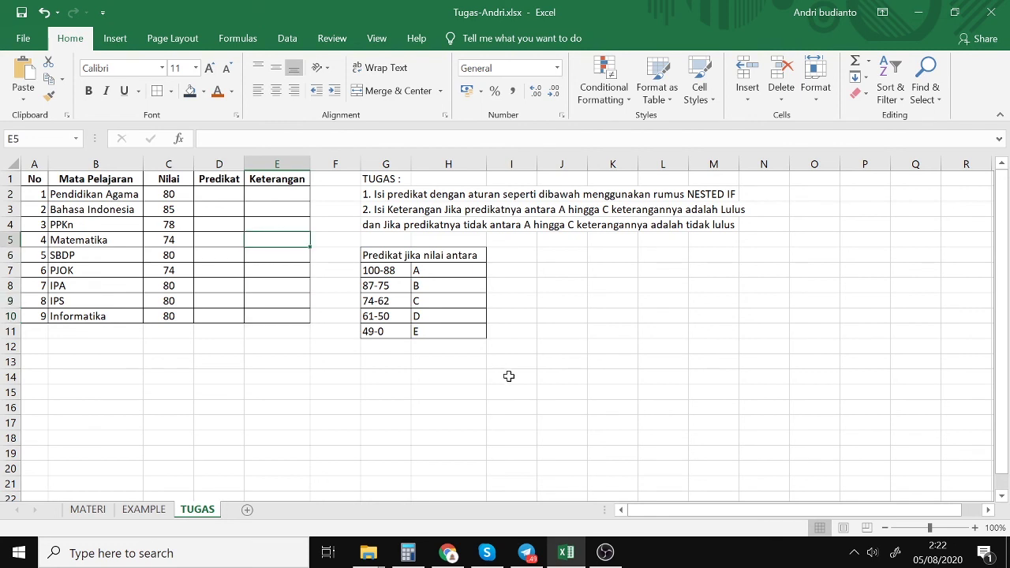